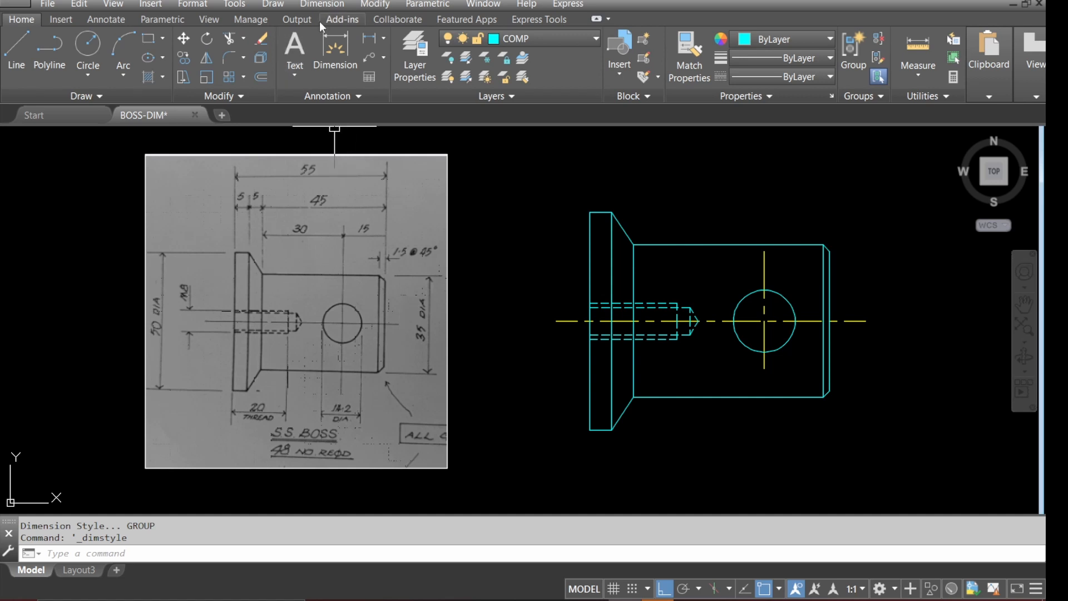
- Create a new dimension style named 2MM DIM, starting with Standard and used for all dimensions
left_click(323, 4)
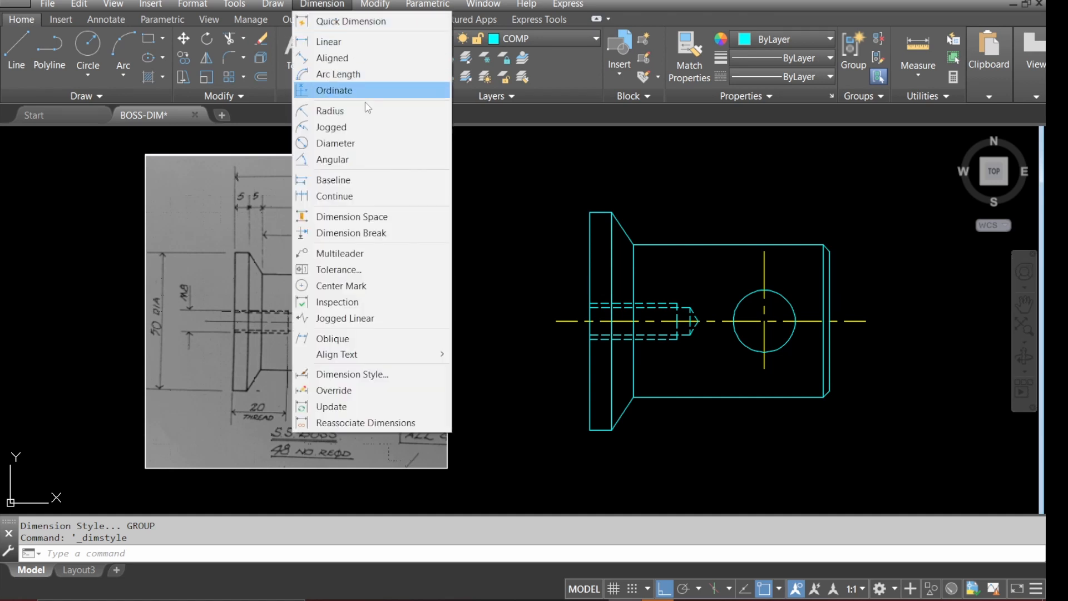
left_click(376, 377)
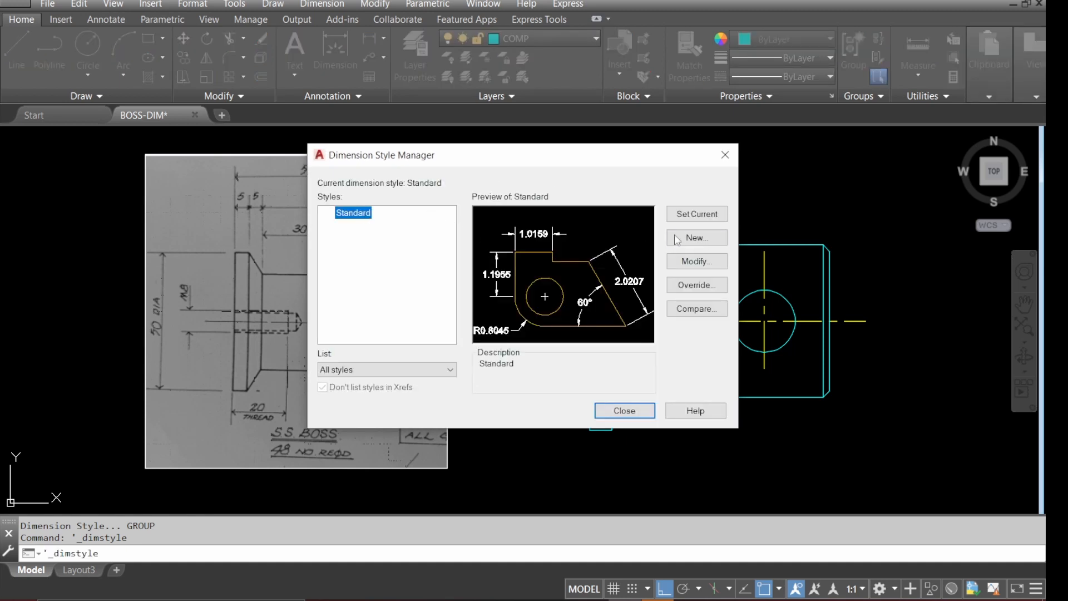
left_click(677, 239)
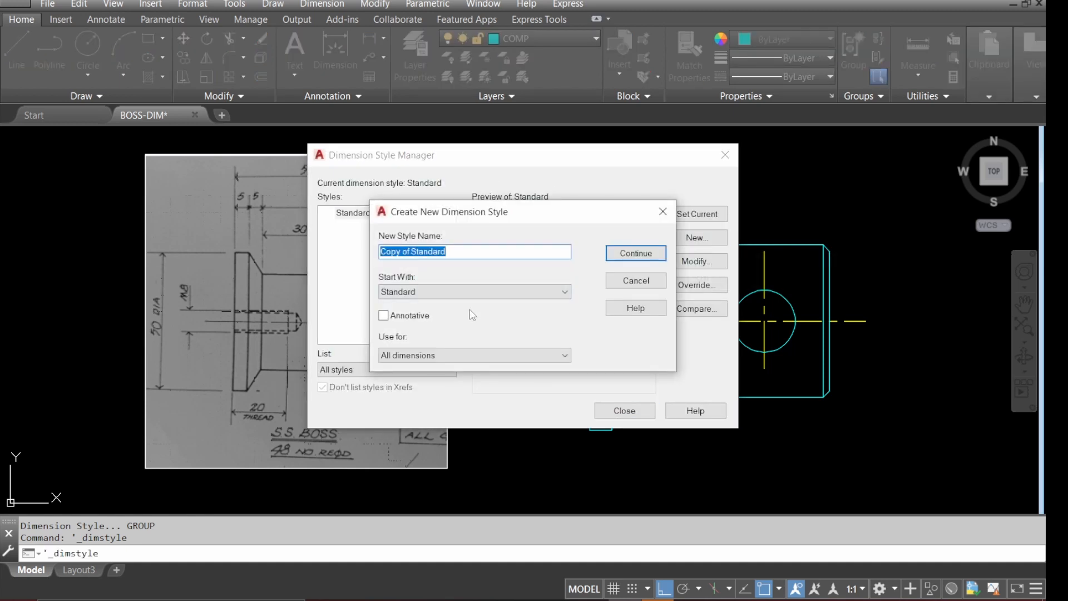
type("2MM DIM")
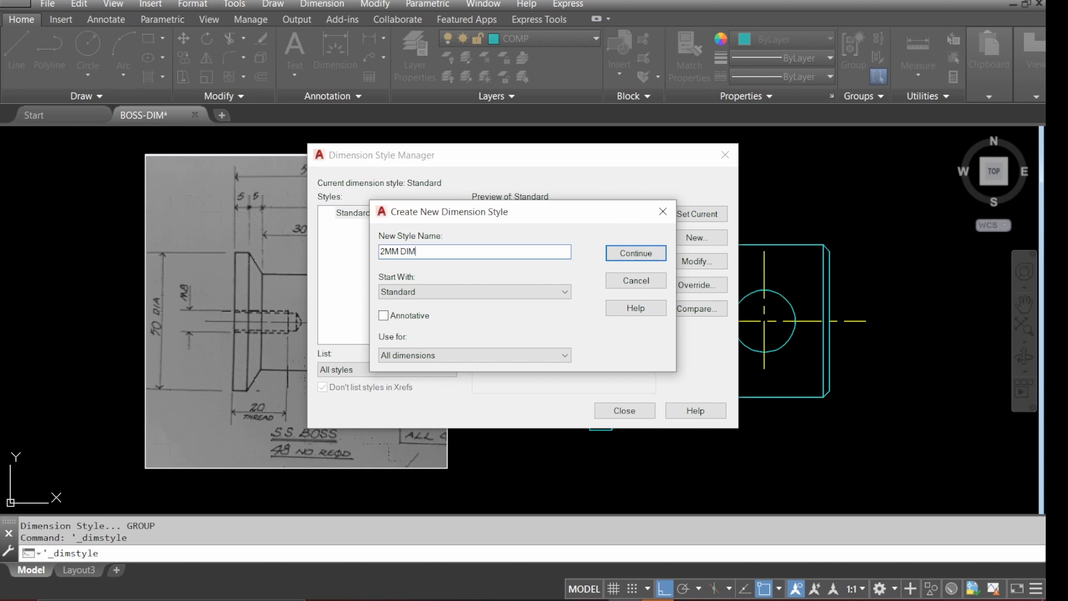
left_click(636, 253)
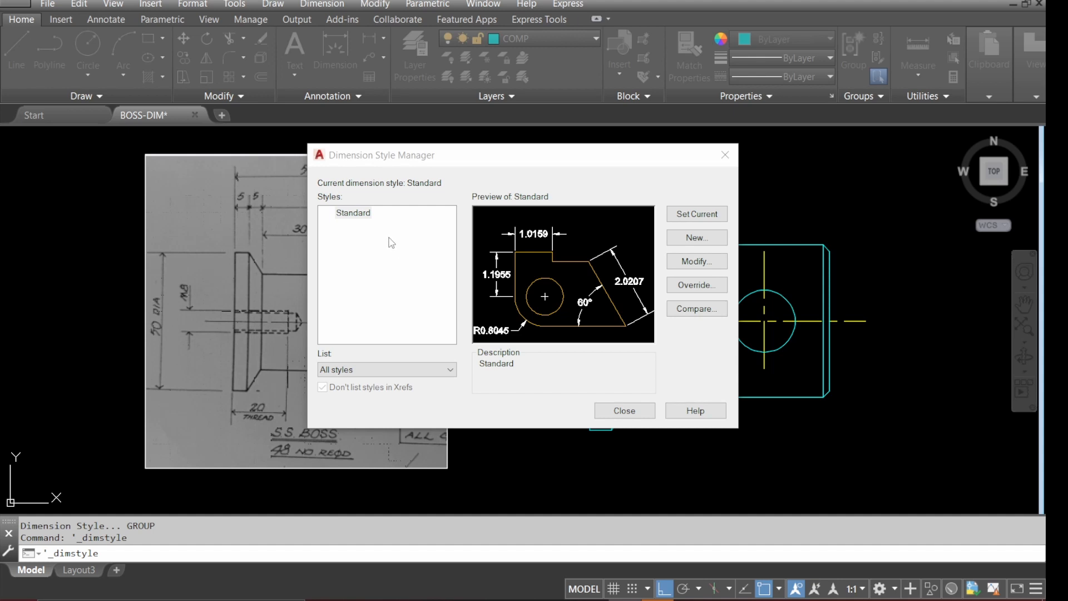
- Set the 2MM DIM style's baseline spacing to 7, extension beyond dimension lines to 1 and offset from origin to 1
left_click(405, 122)
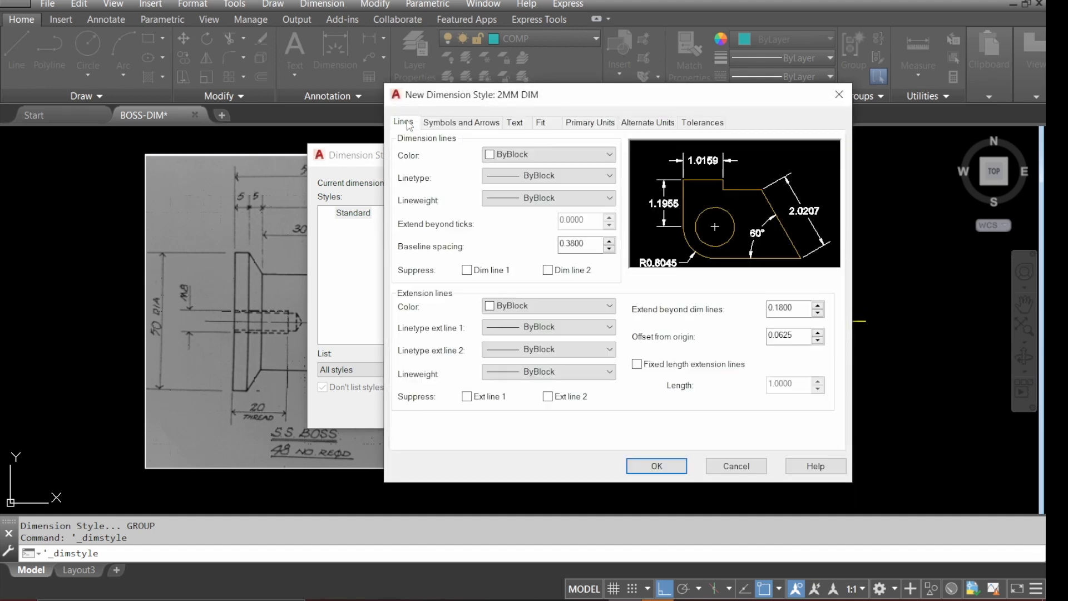
double_click(590, 243)
type("7")
double_click(797, 306)
type("1")
double_click(806, 337)
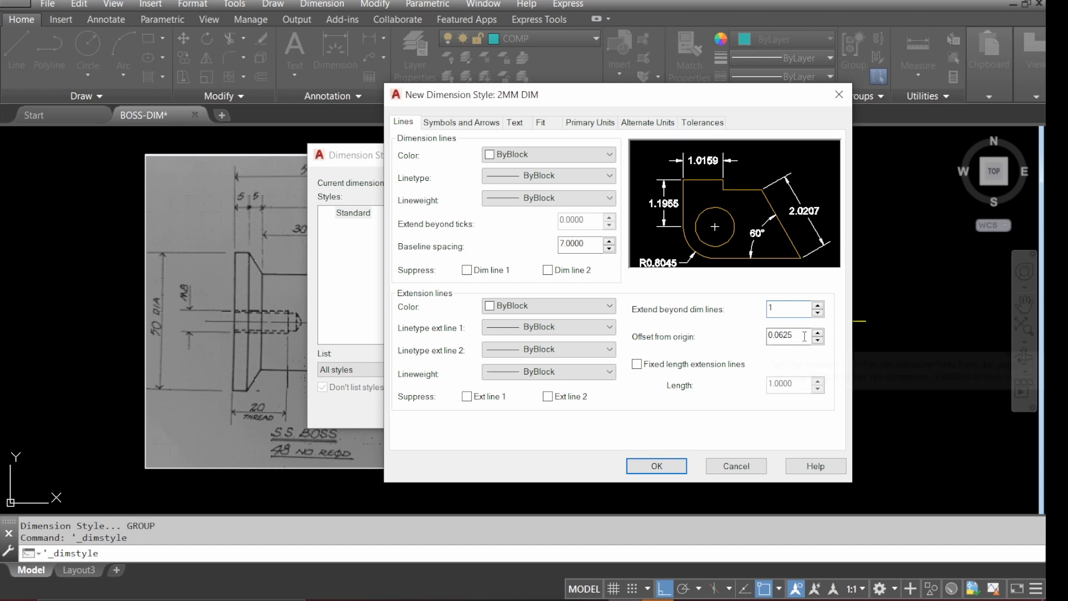
type("1")
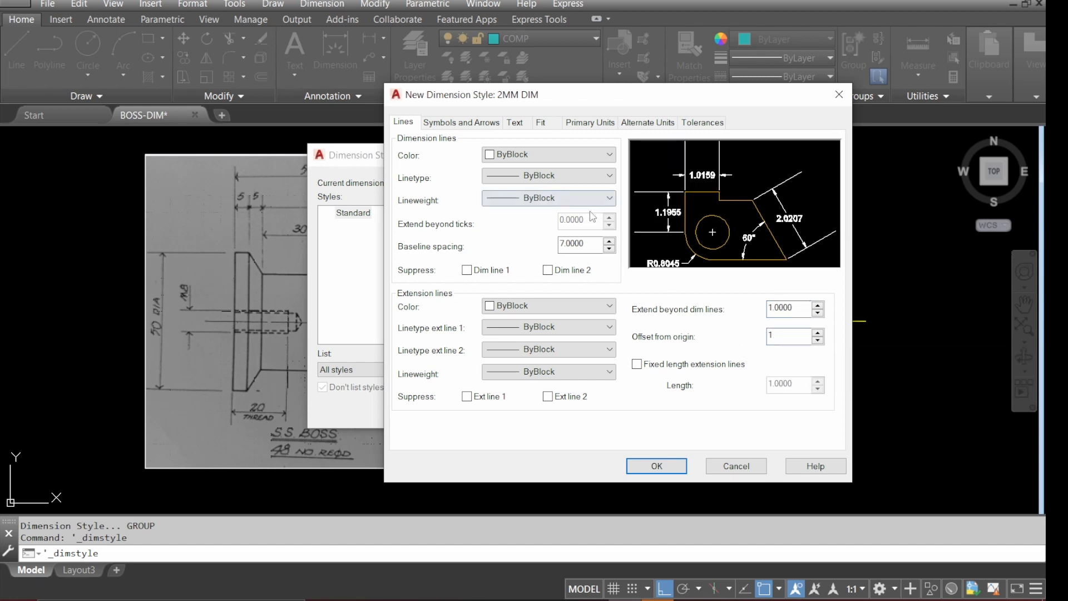
- Use Right angle arrowheads for both dimension ends and the leader, with an arrow size of 2
left_click(461, 123)
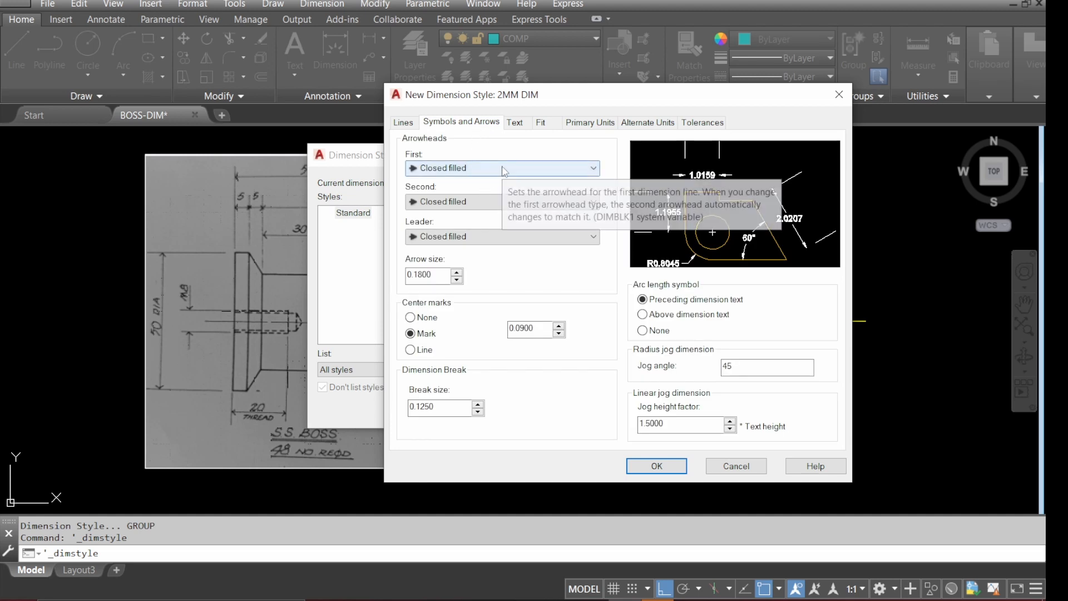
left_click(504, 169)
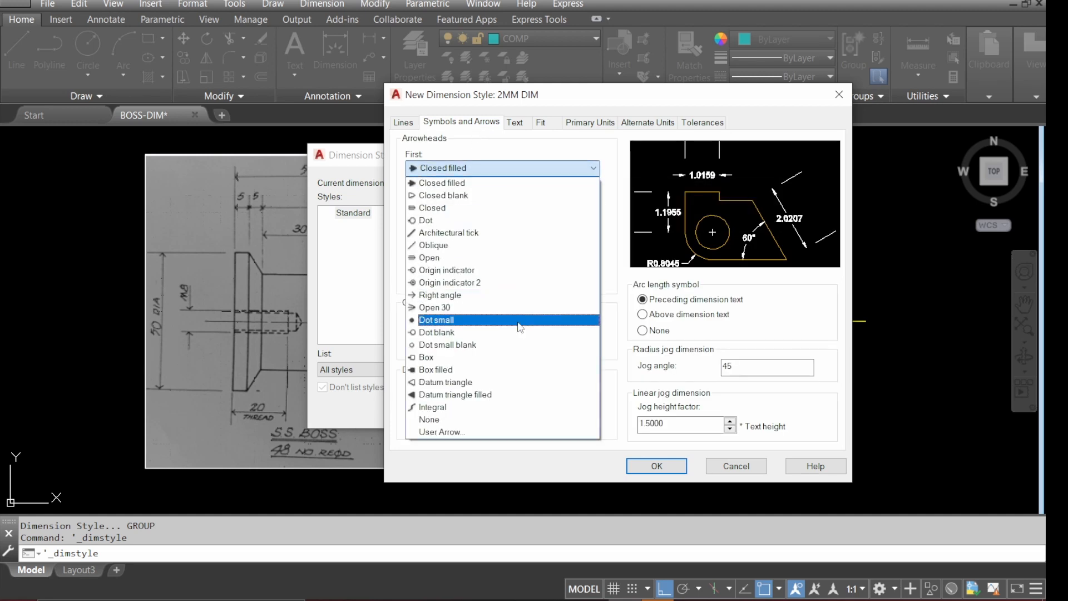
left_click(511, 296)
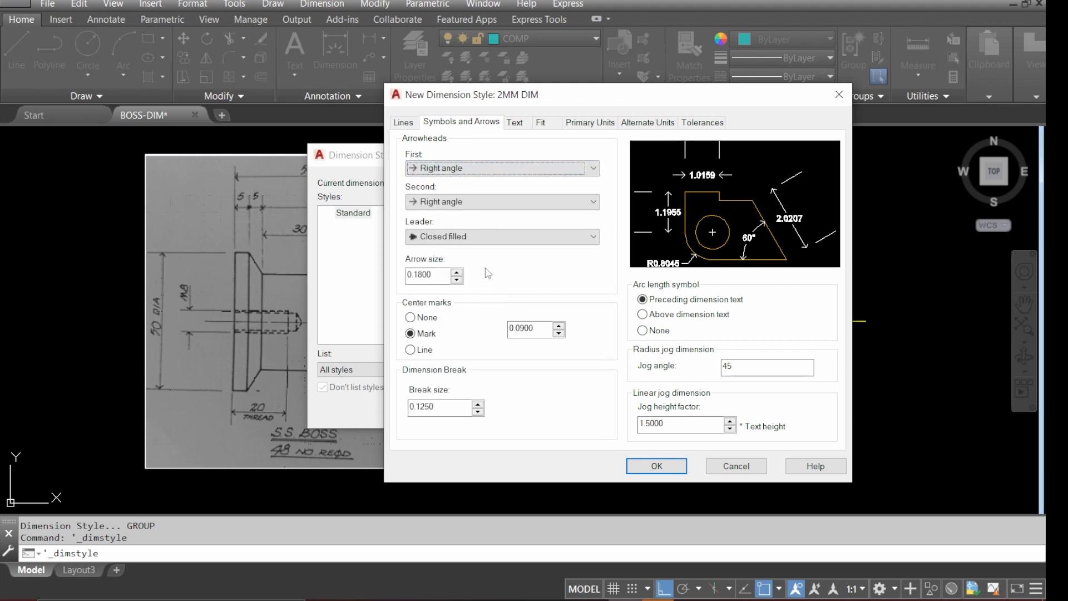
left_click(489, 238)
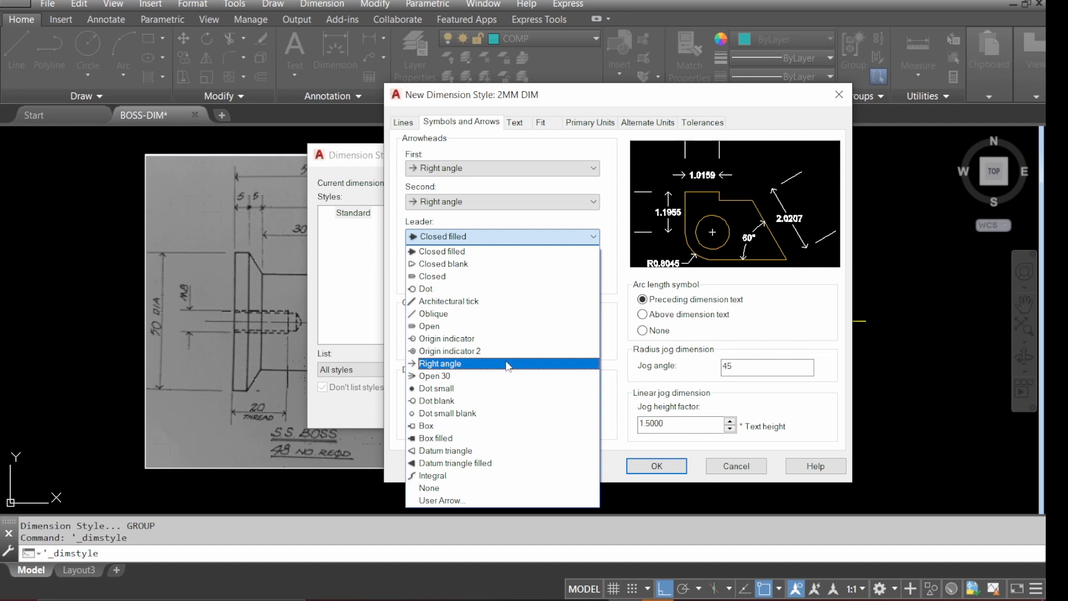
left_click(508, 363)
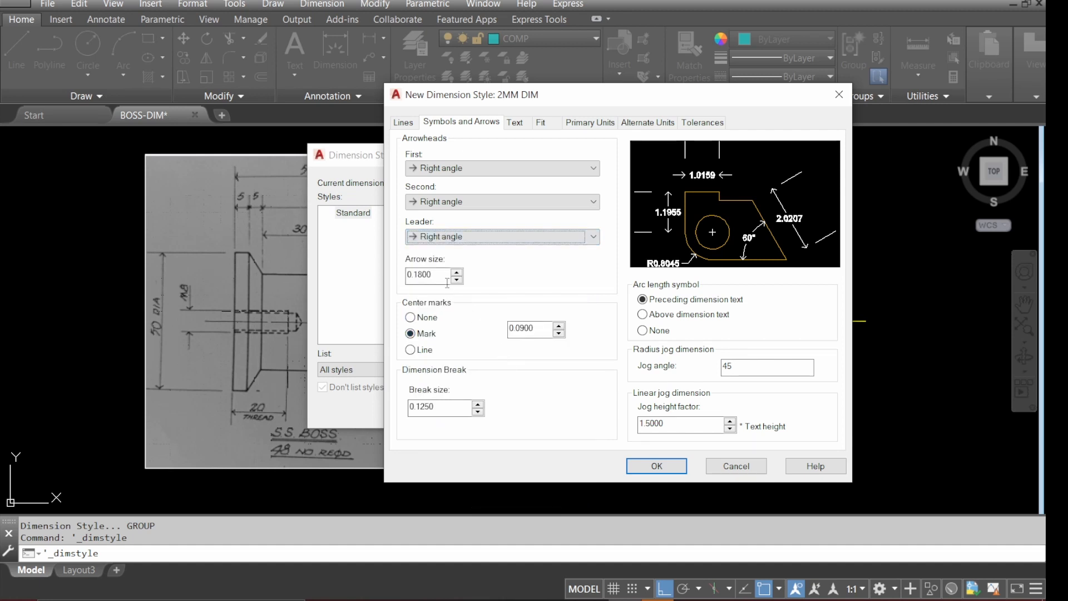
double_click(433, 273)
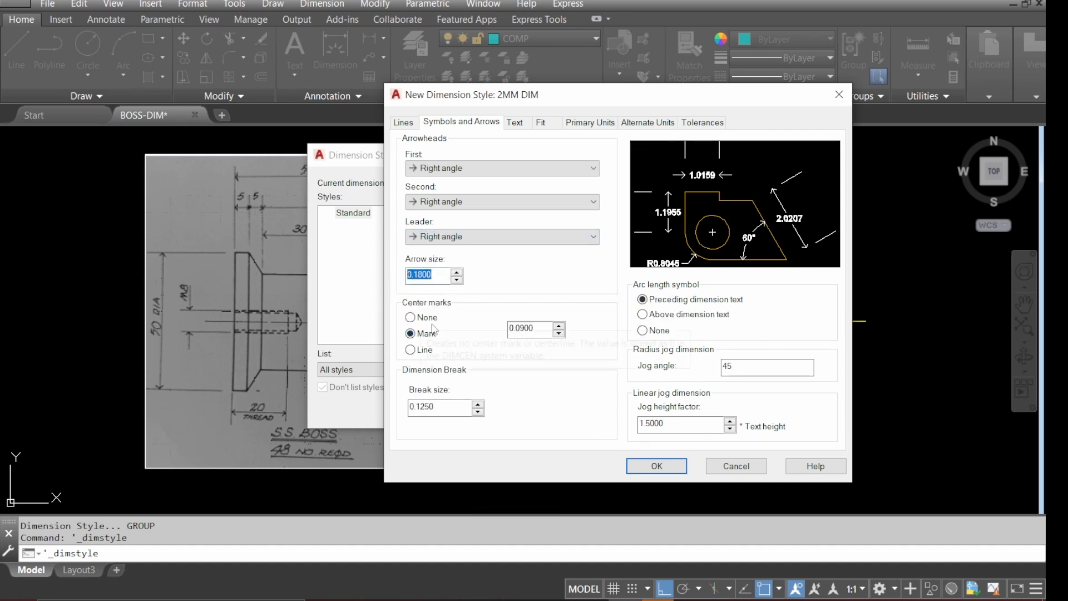
type("2")
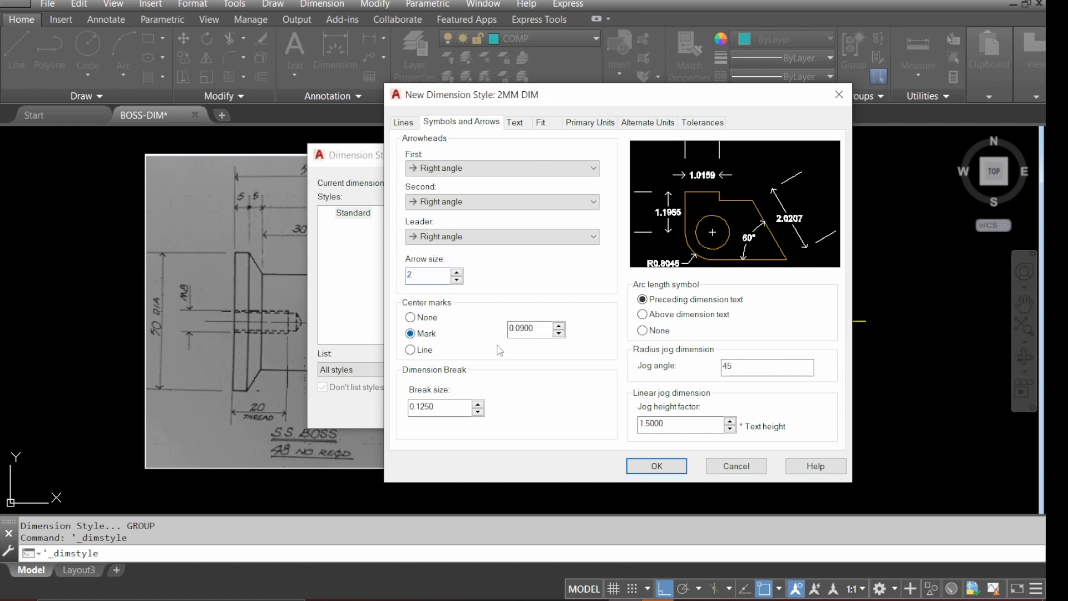
- Format the dimension text with height 2, vertical placement Above, offset 1 from the dimension line, and alignment with the dimension line
left_click(514, 123)
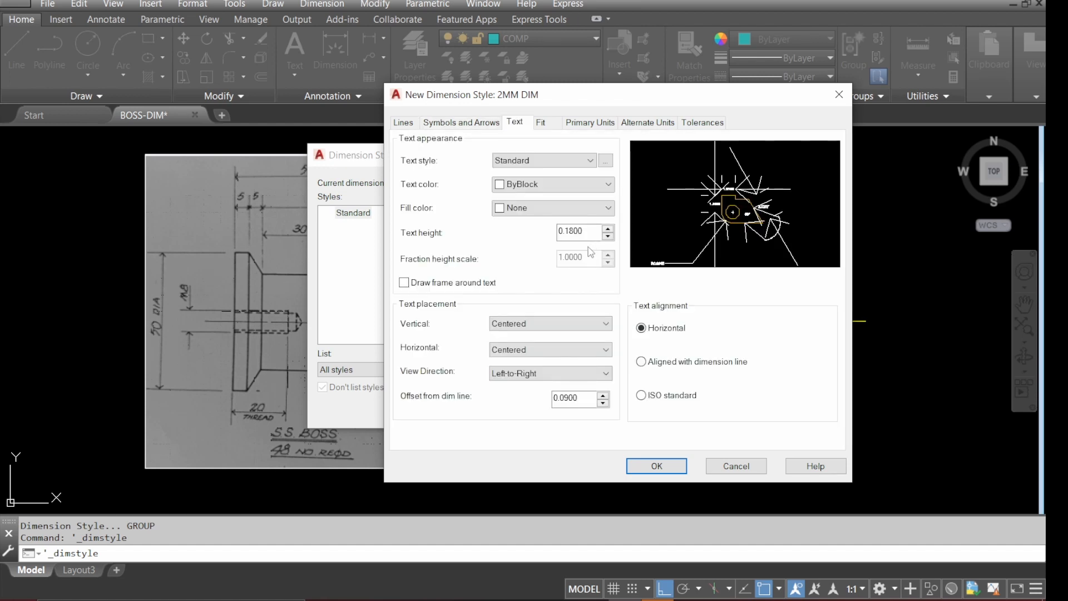
left_click_drag(584, 226, 511, 233)
type("2")
left_click(550, 330)
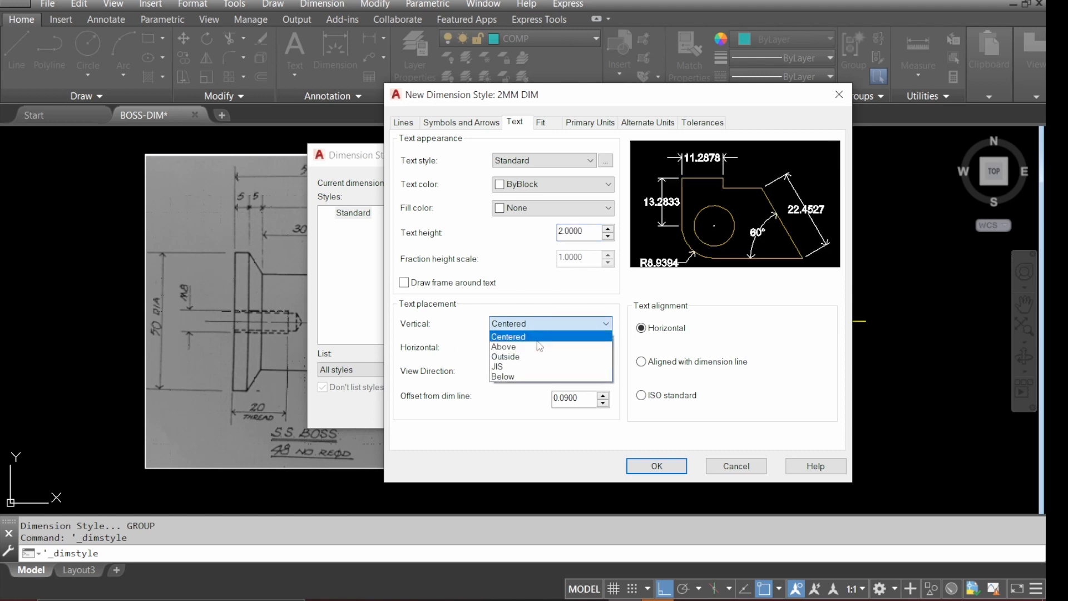
left_click(534, 343)
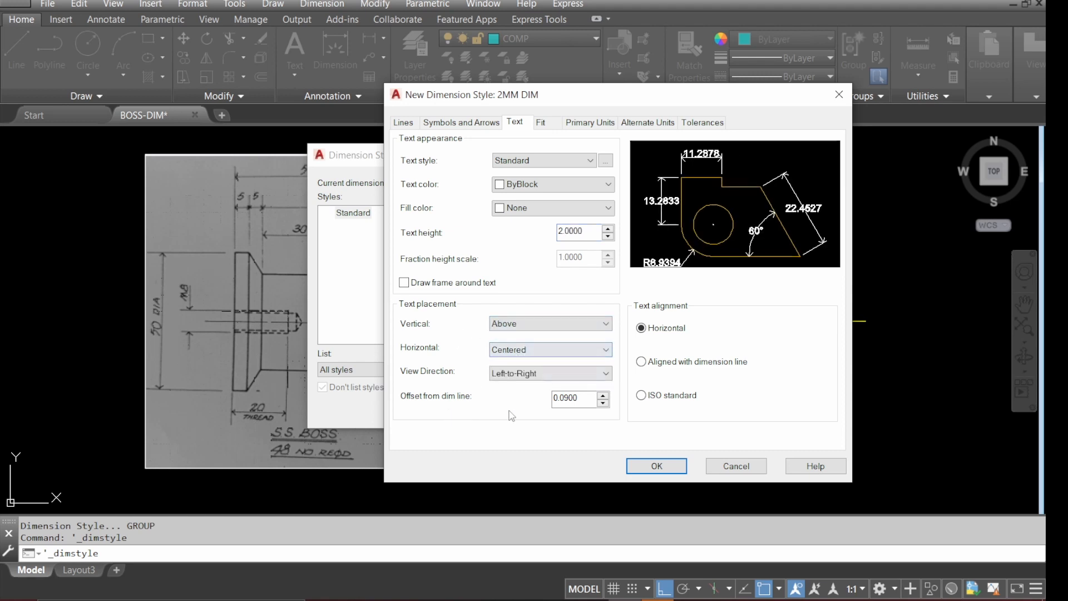
double_click(556, 398)
type("1")
left_click(641, 362)
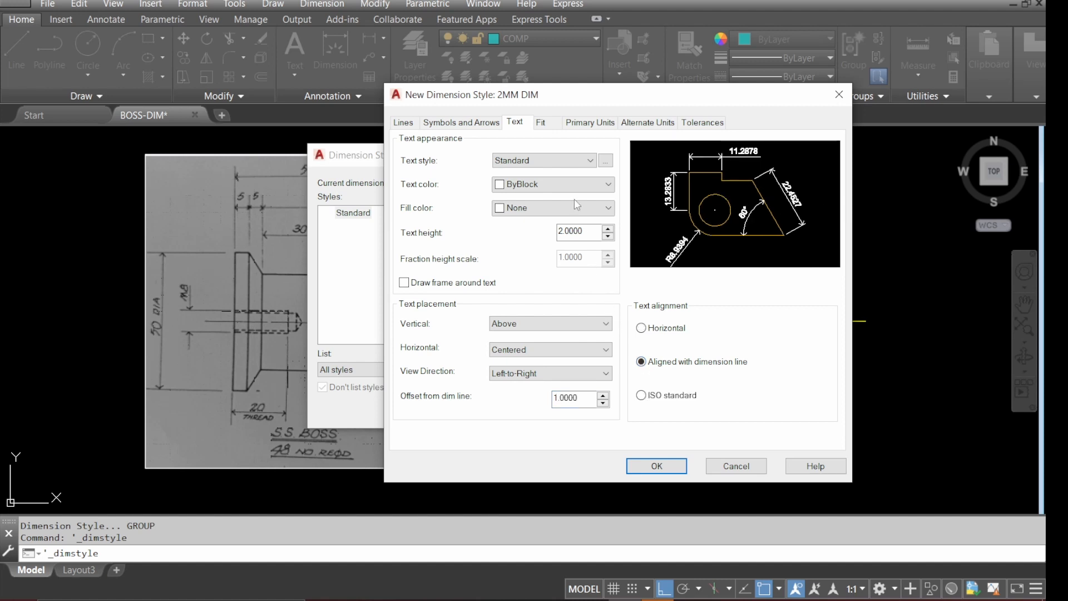
- Set the linear dimension precision to 0 and save the 2MM DIM style
left_click(543, 122)
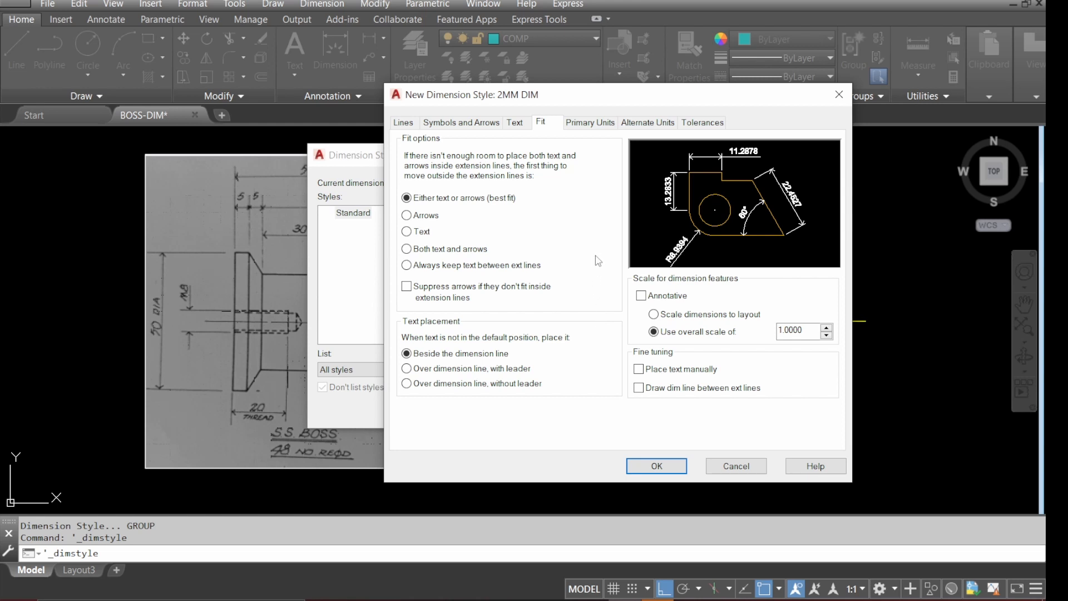
left_click(591, 123)
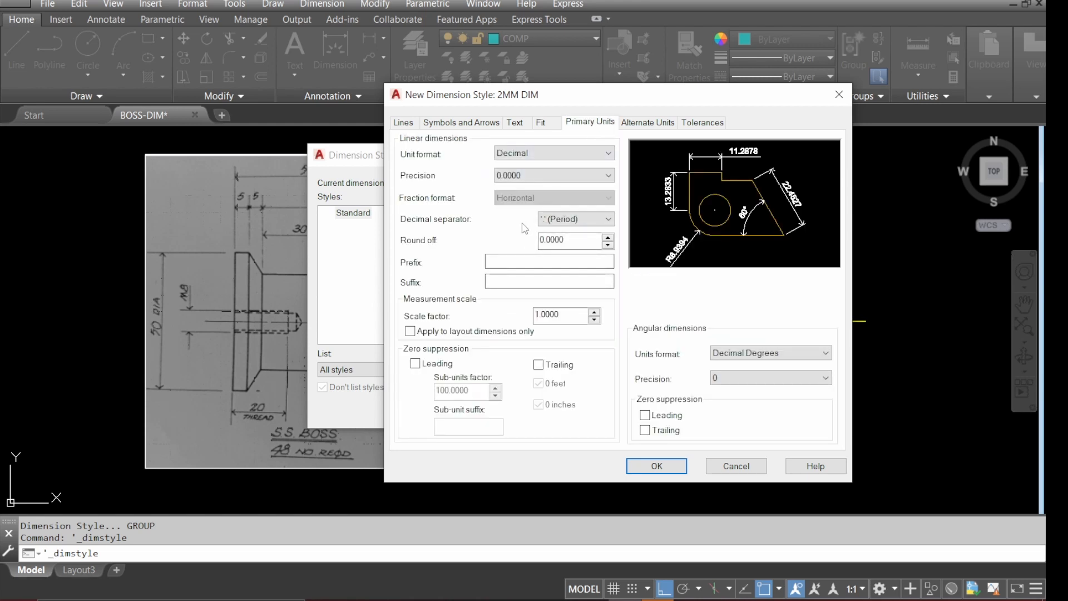
left_click(557, 178)
left_click(555, 189)
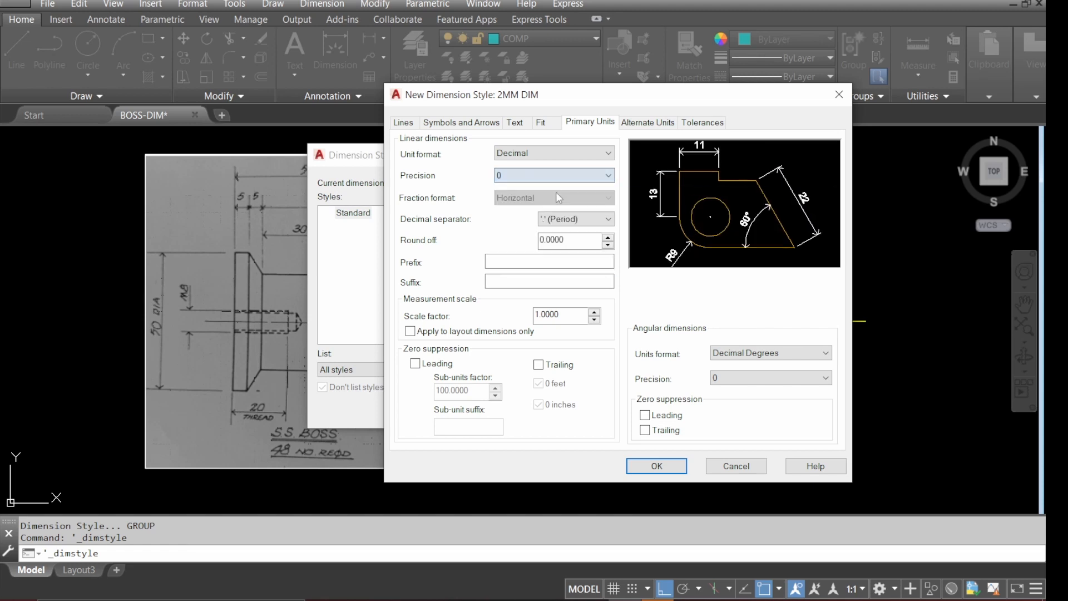
left_click(654, 466)
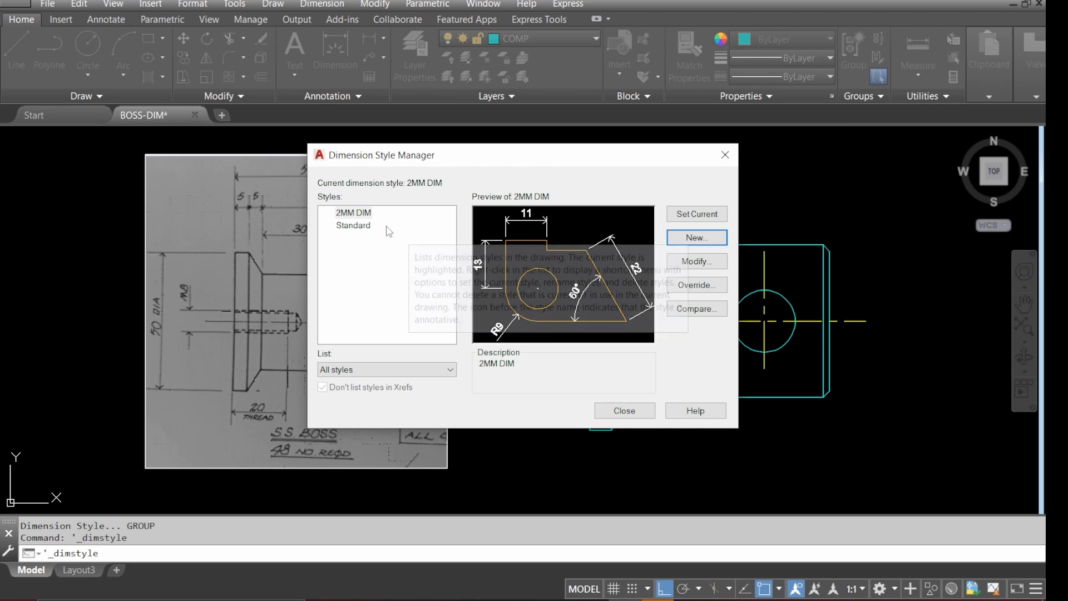
- Create another dimension style named 2MM DIMD, based on 2MM DIM
left_click(356, 216)
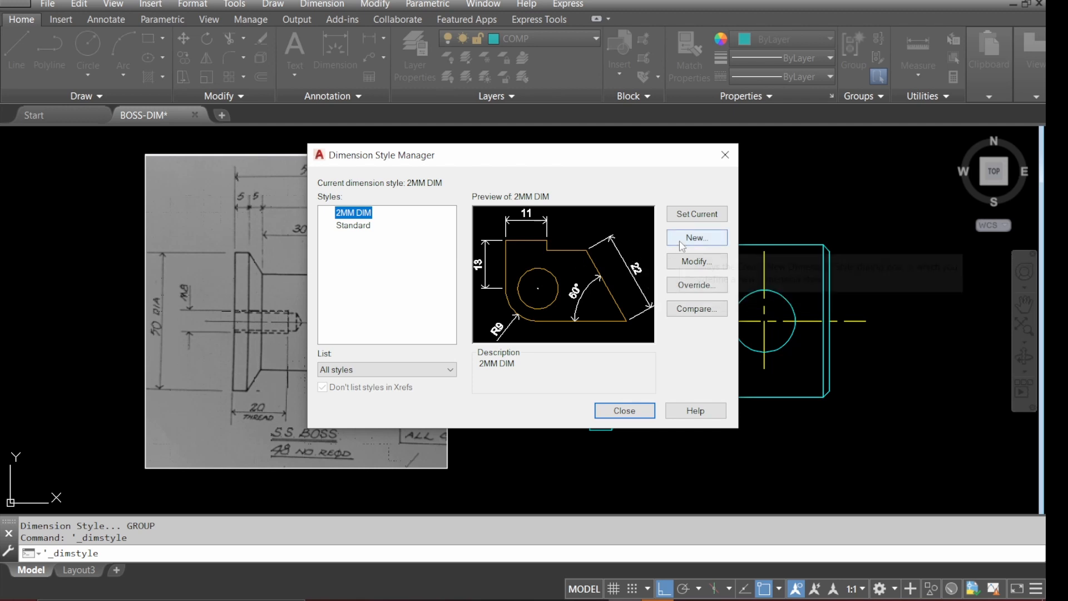
left_click(696, 238)
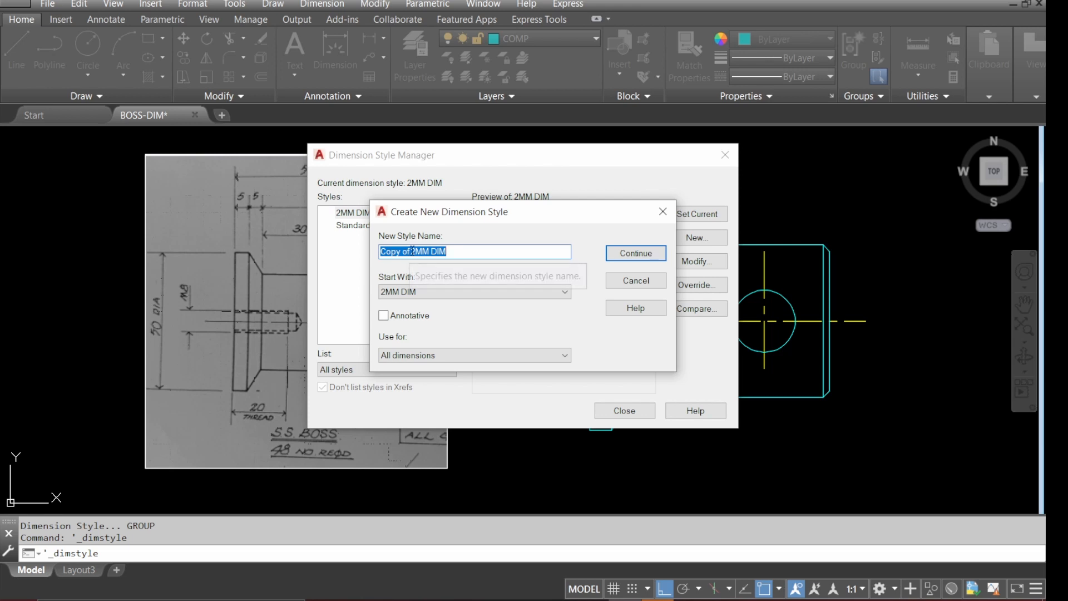
left_click_drag(411, 250, 361, 262)
key("Delete")
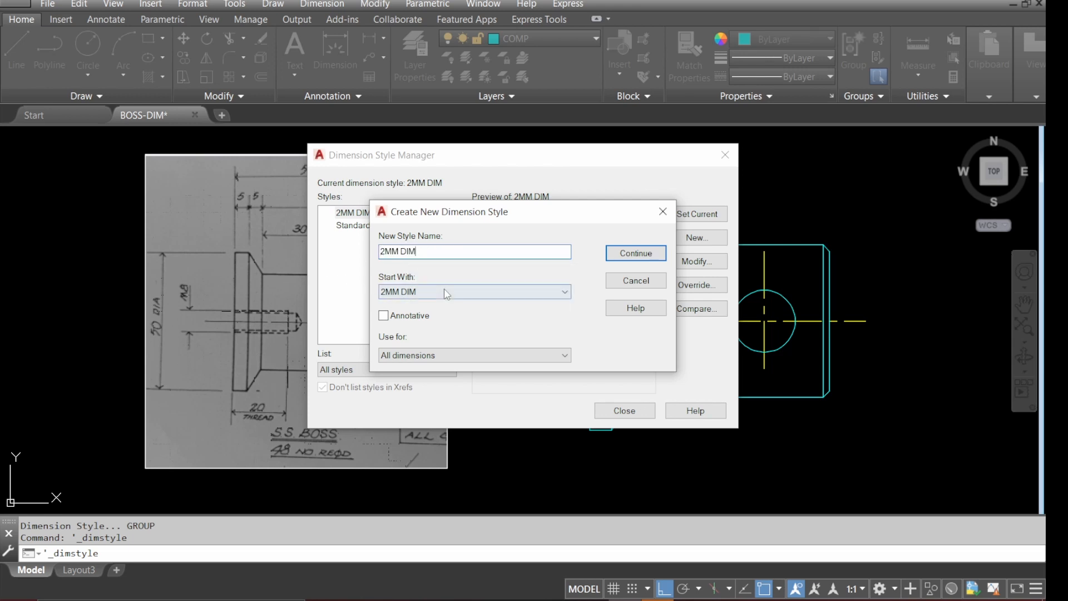
left_click(634, 254)
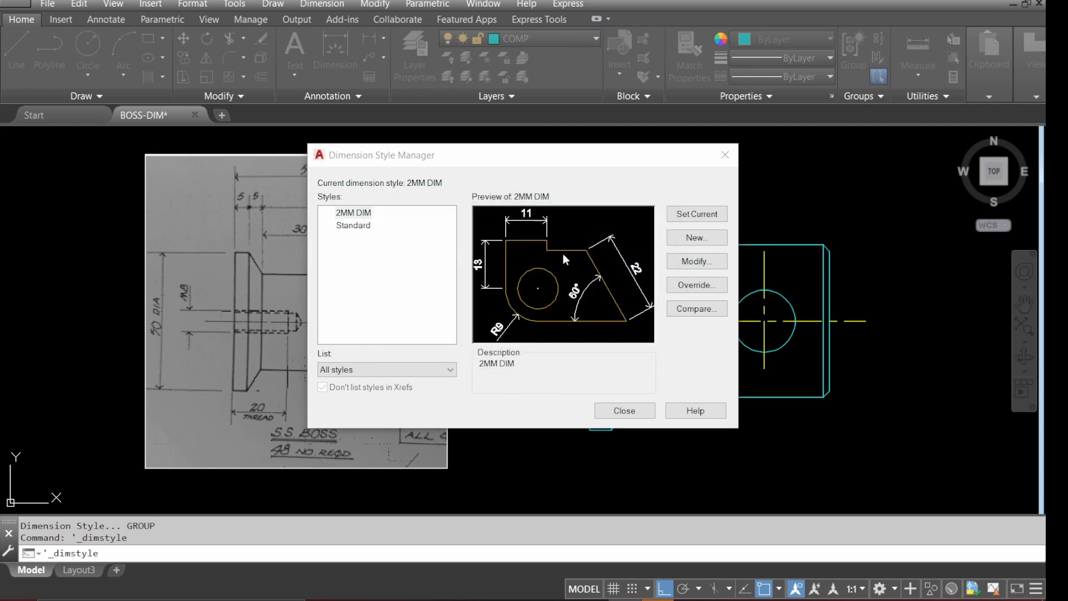
- Set the linear precision of the 2MM DIMD style to 0.0 and save the style
left_click(578, 177)
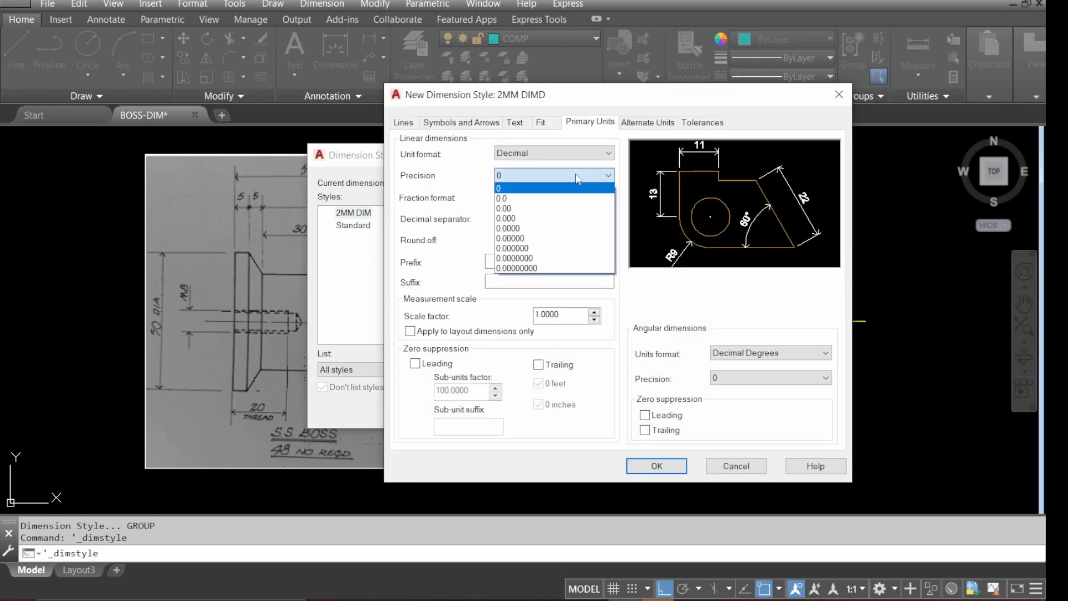
left_click(562, 200)
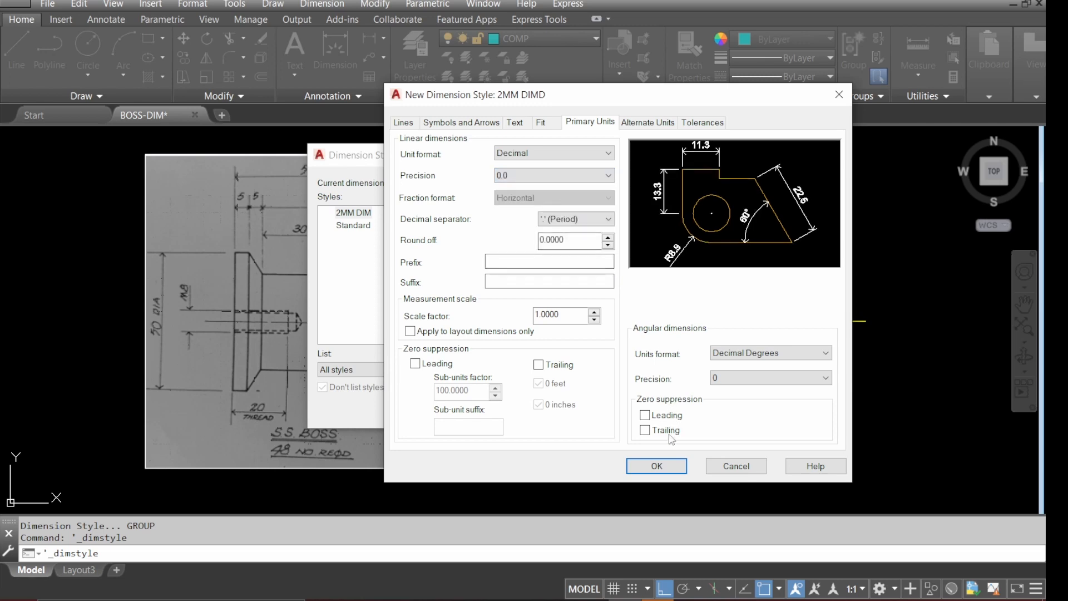
left_click(657, 466)
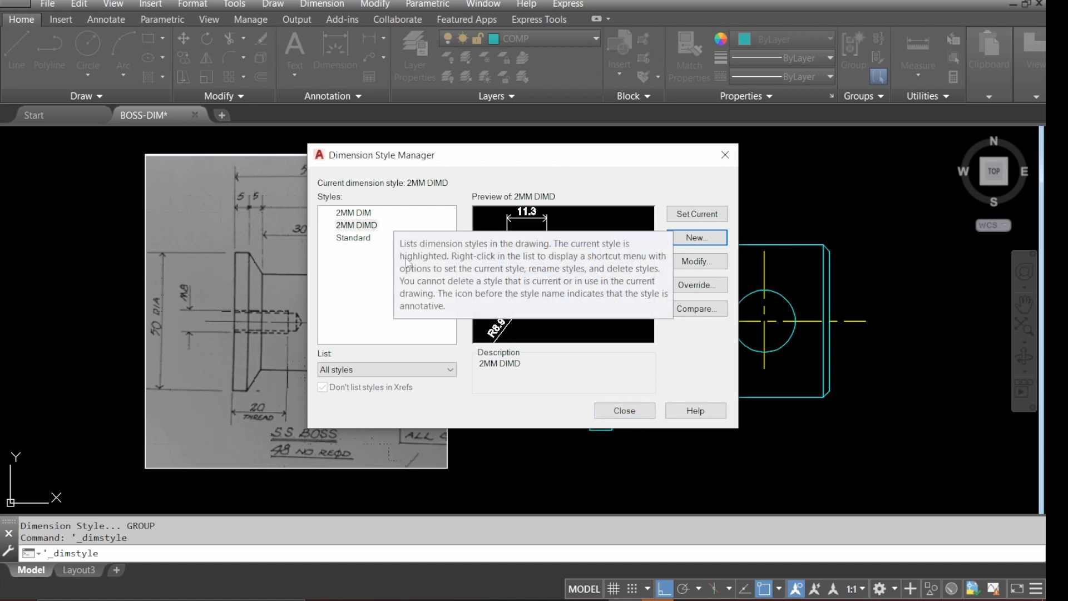
- Make 2MM DIM the current dimension style and DIM the current layer
left_click(372, 214)
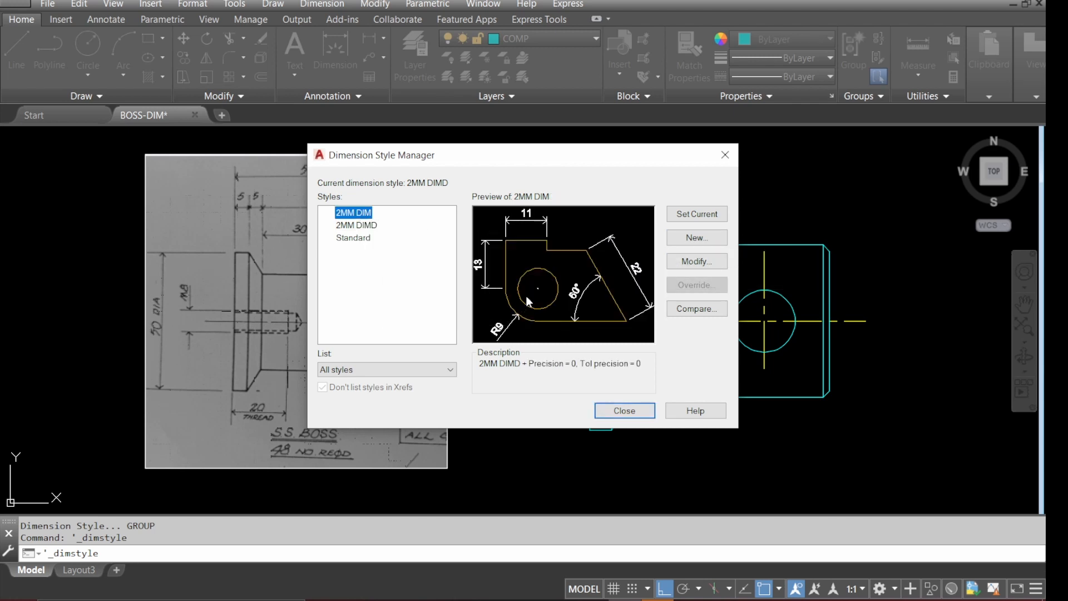
left_click(701, 216)
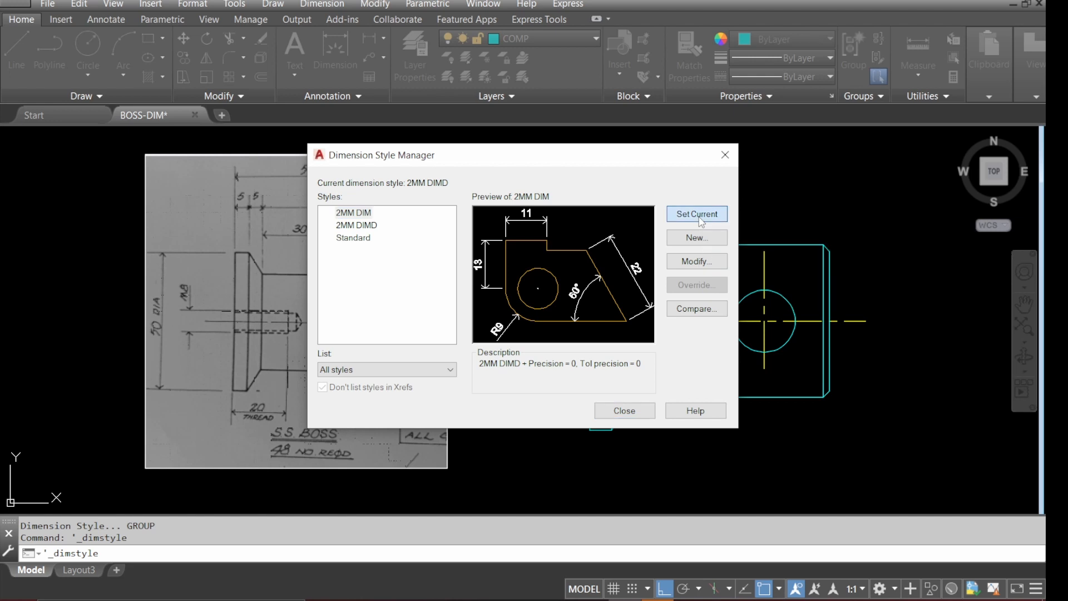
left_click(635, 413)
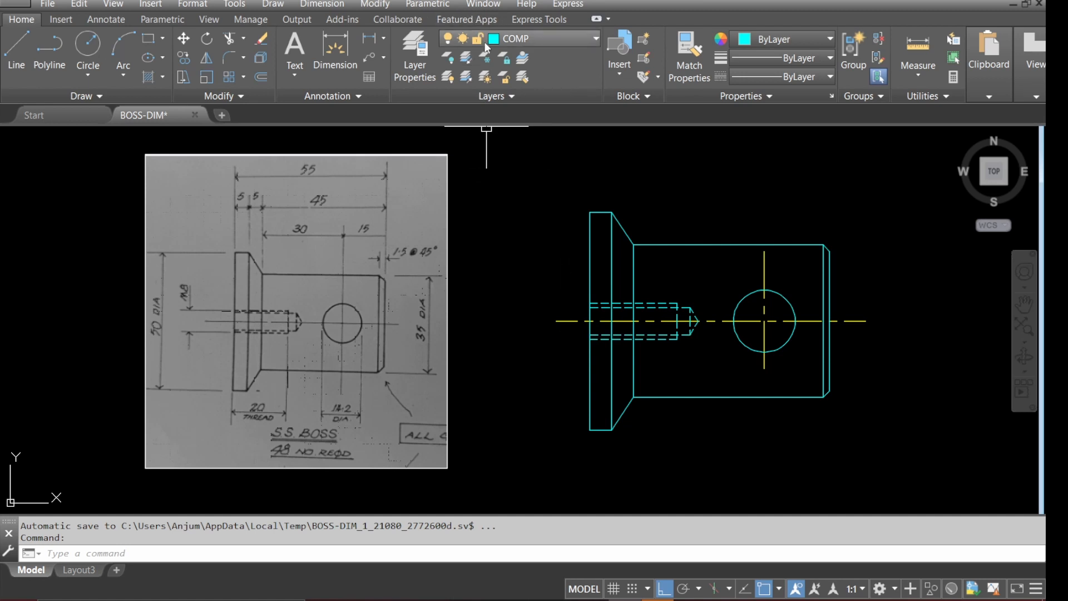
left_click(542, 36)
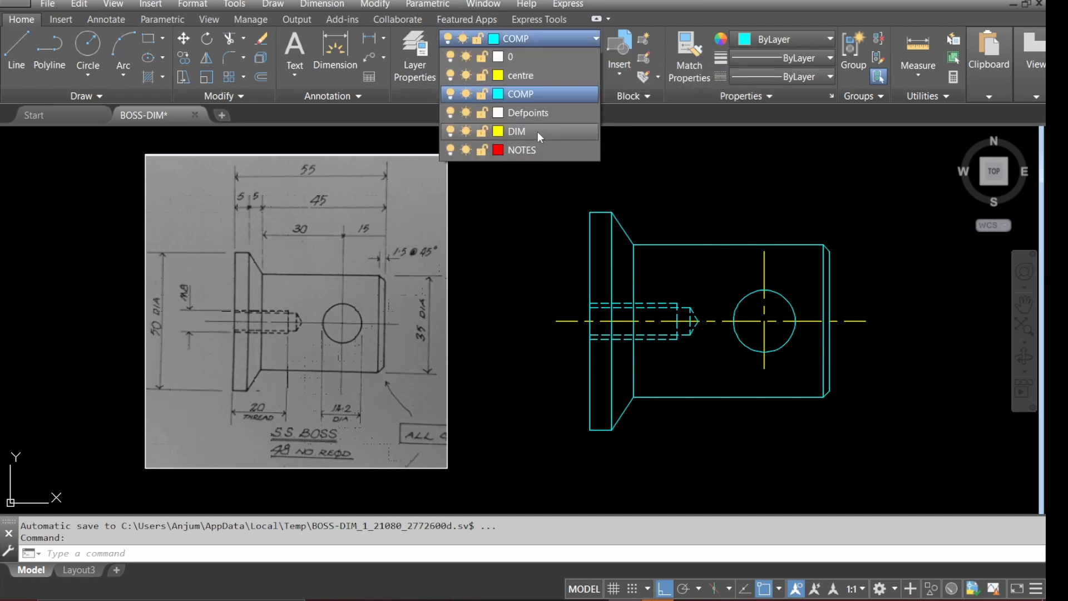
left_click(538, 132)
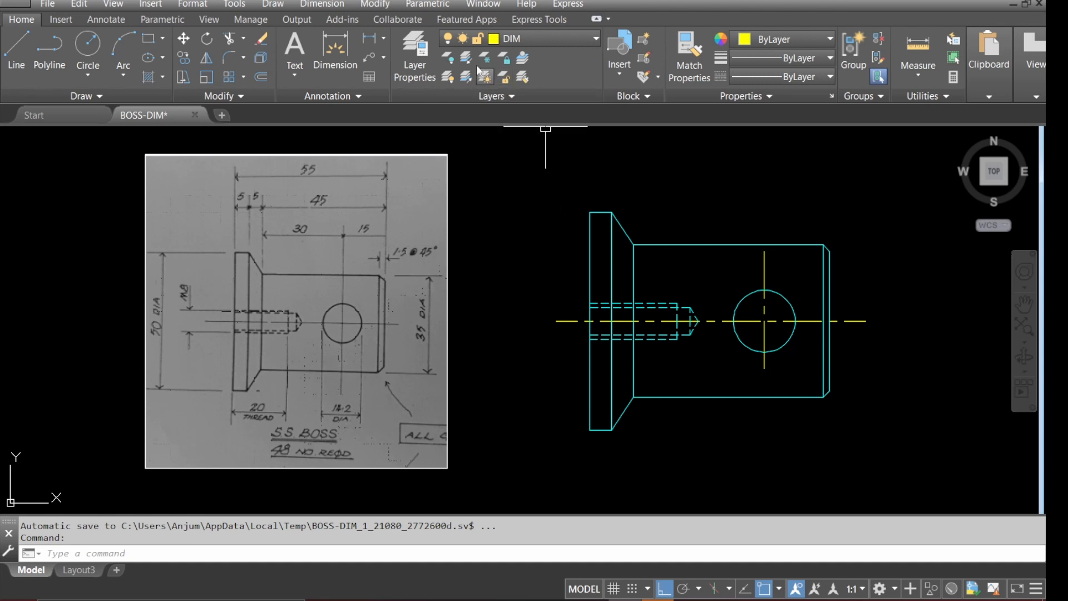
- Add a horizontal linear dimension above the boss from the chamfered end face to the hole's vertical centreline
left_click(335, 8)
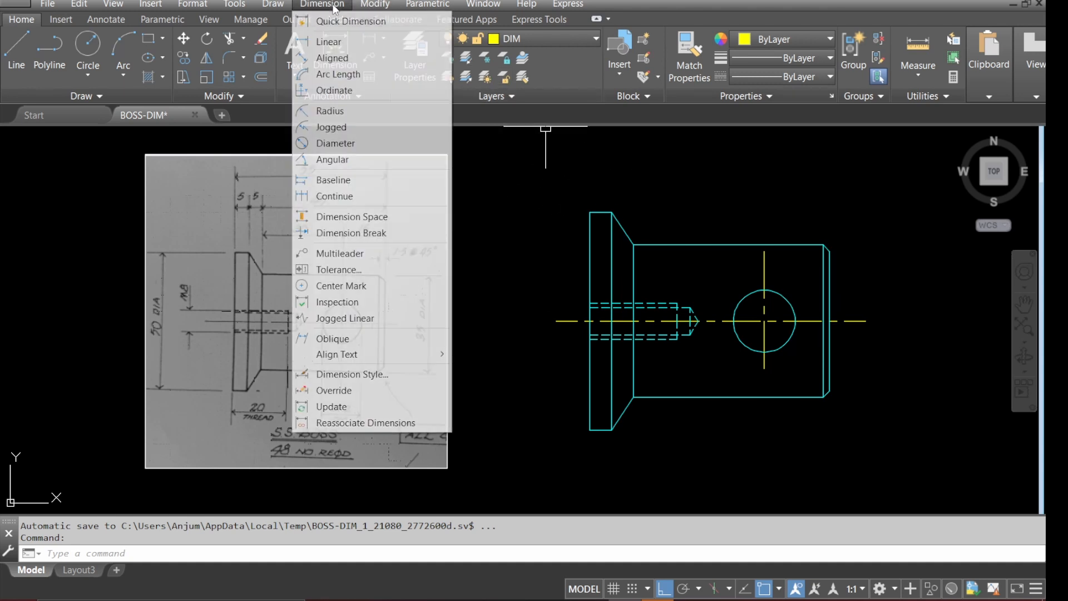
left_click(350, 38)
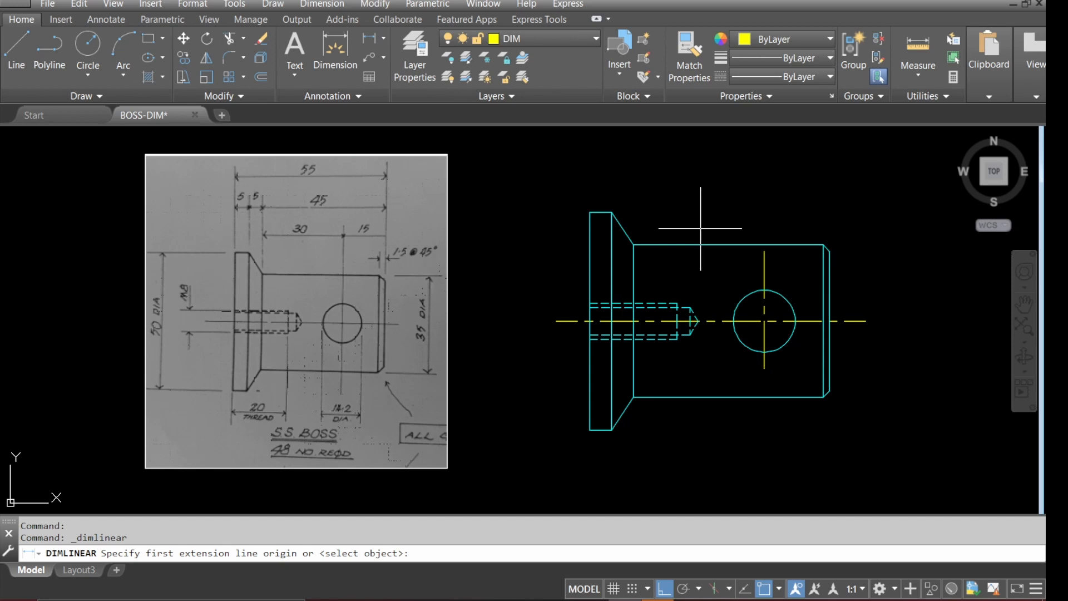
type("N")
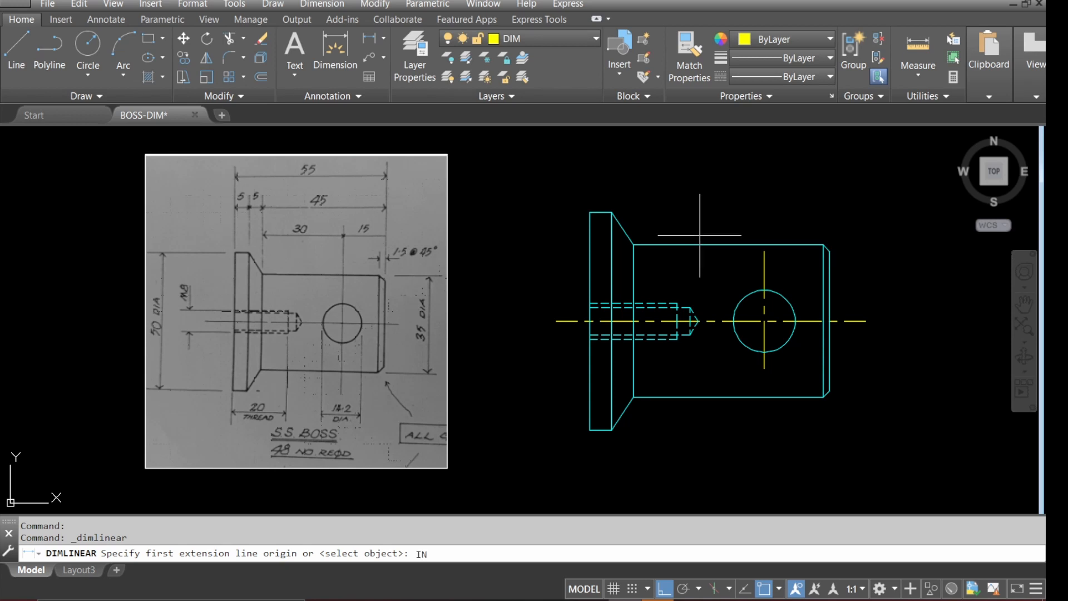
type("T")
key("Return")
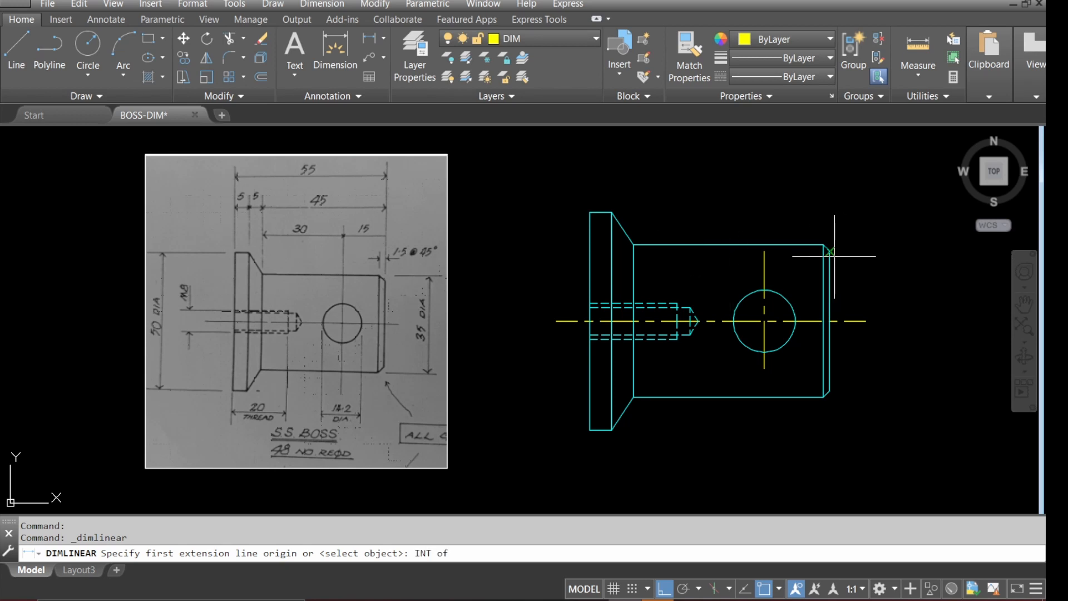
left_click(829, 252)
type("EN")
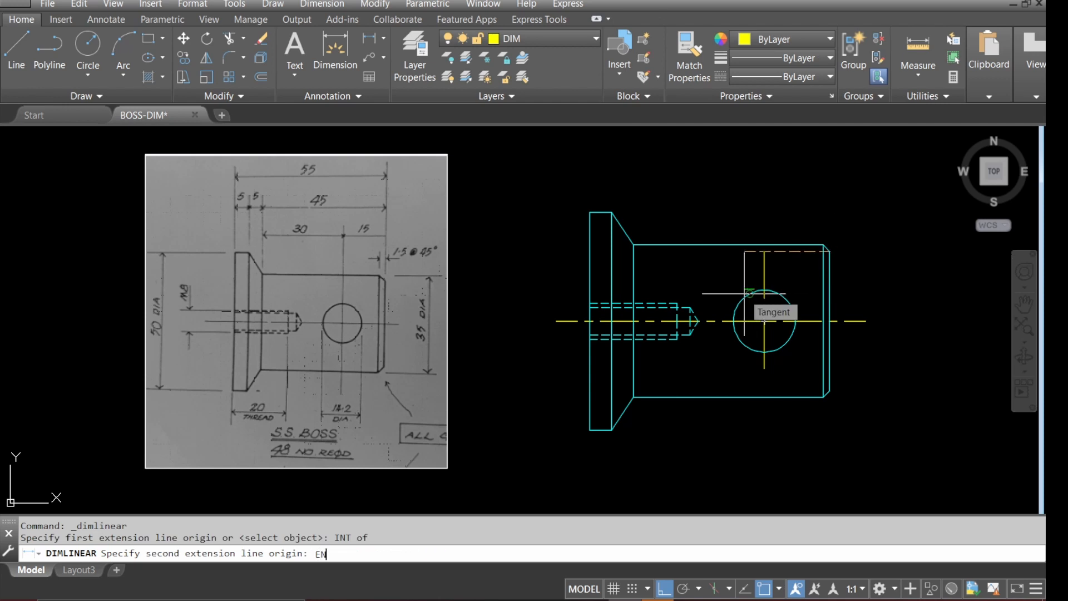
type("D")
key("Return")
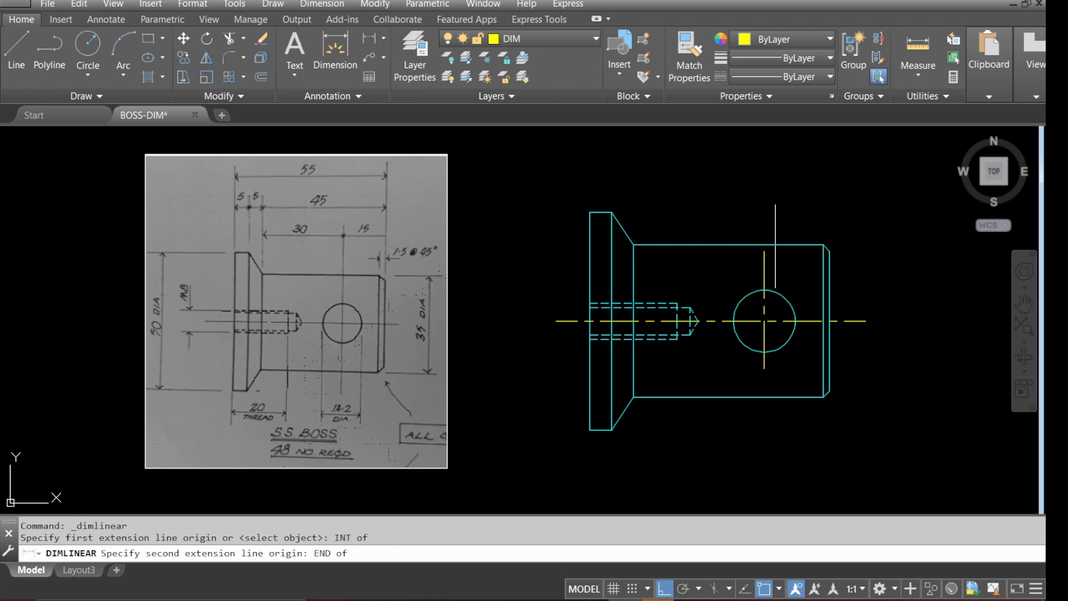
left_click(769, 253)
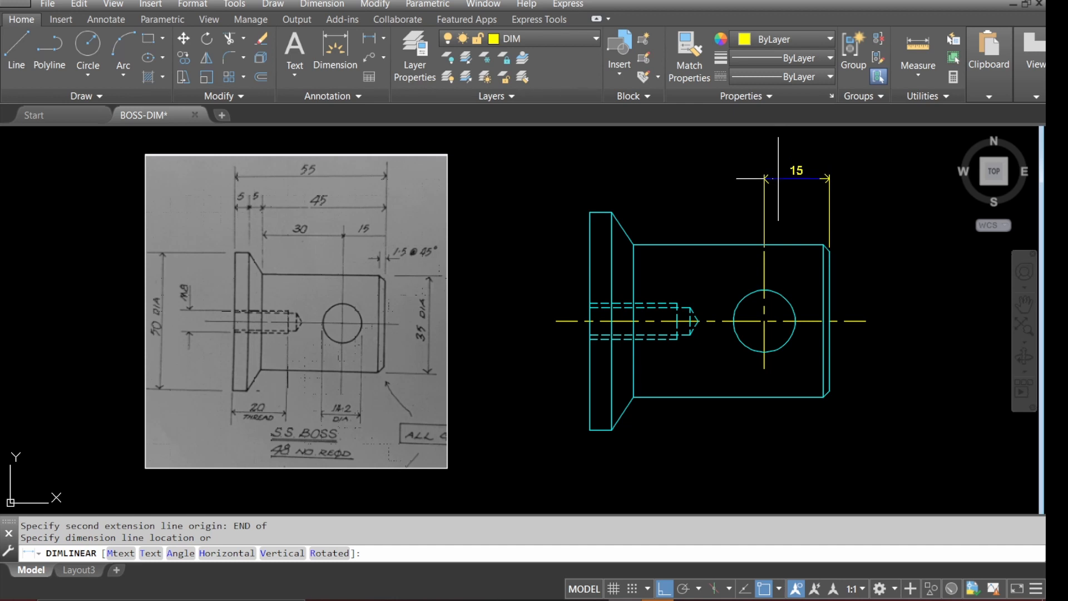
left_click(779, 179)
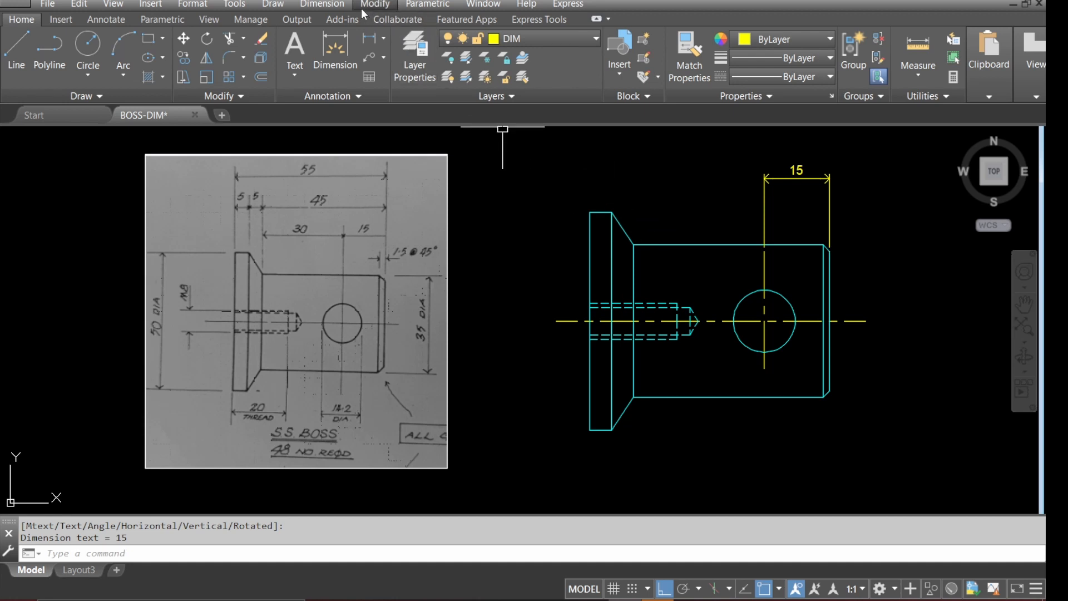
- Continue the dimension chain from the hole's centreline to the corner where the taper meets the cylindrical body
left_click(327, 5)
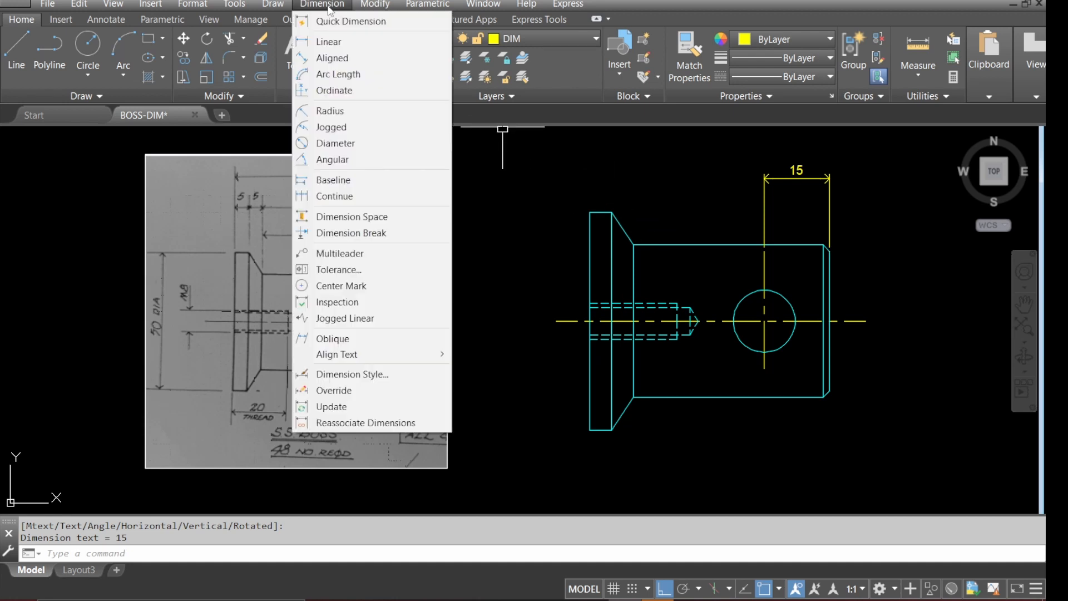
left_click(365, 203)
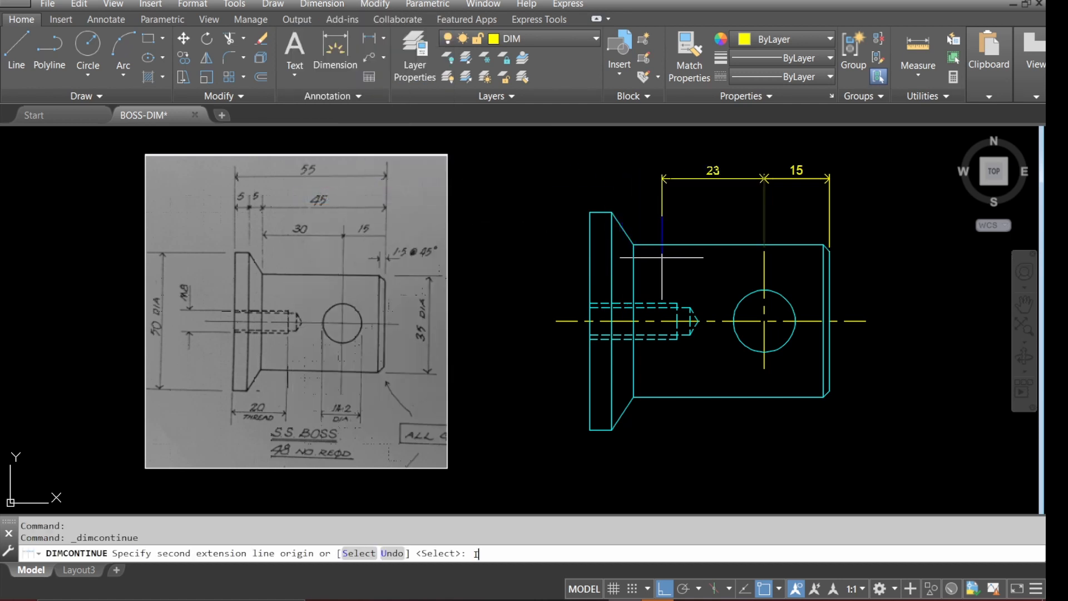
type("INT")
key("Return")
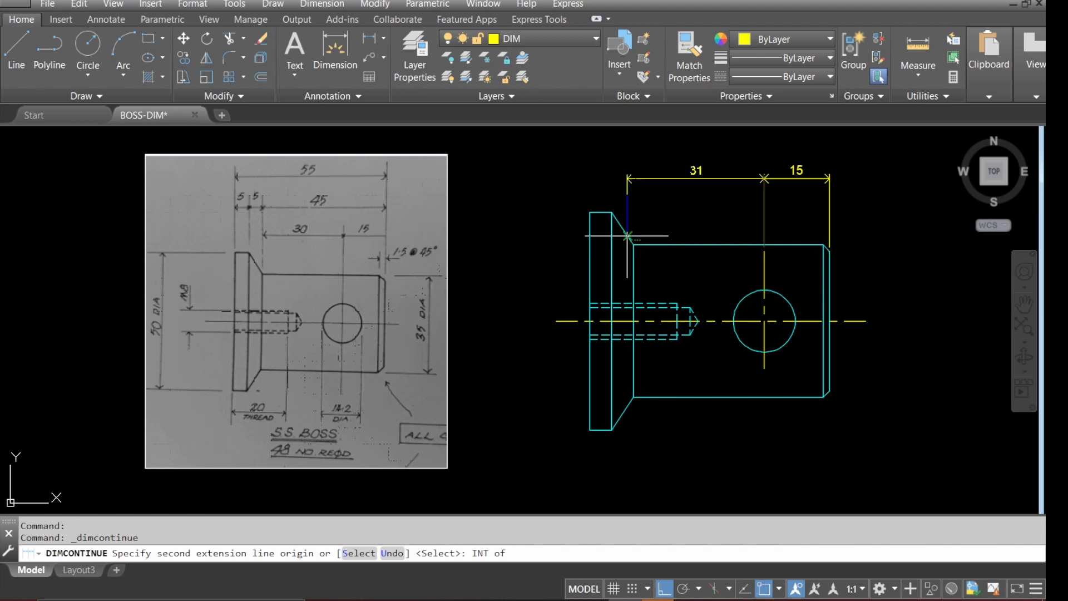
left_click(633, 244)
key("Return")
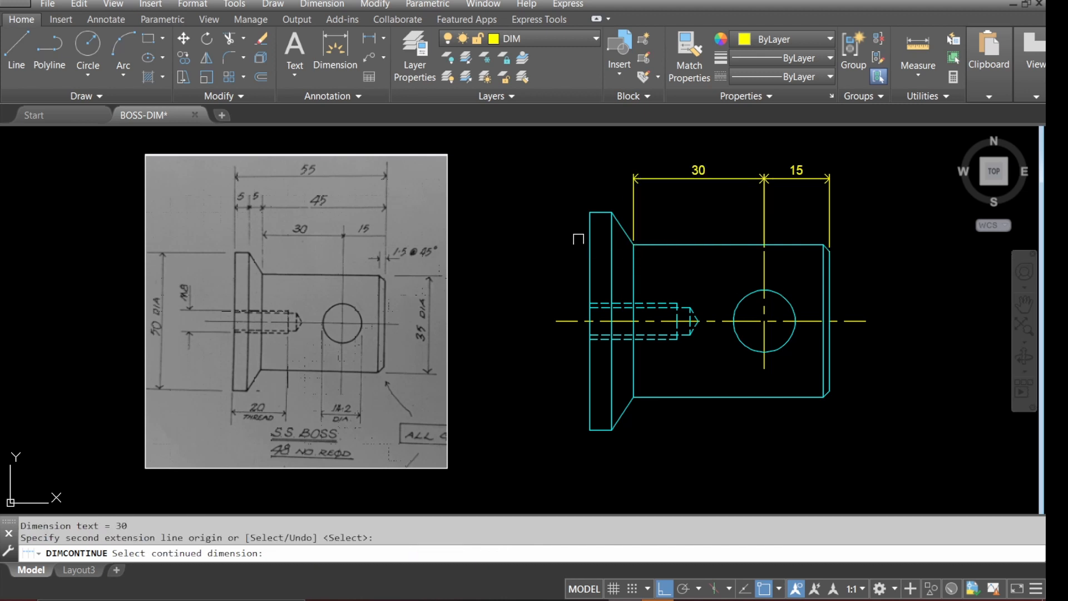
key("Escape")
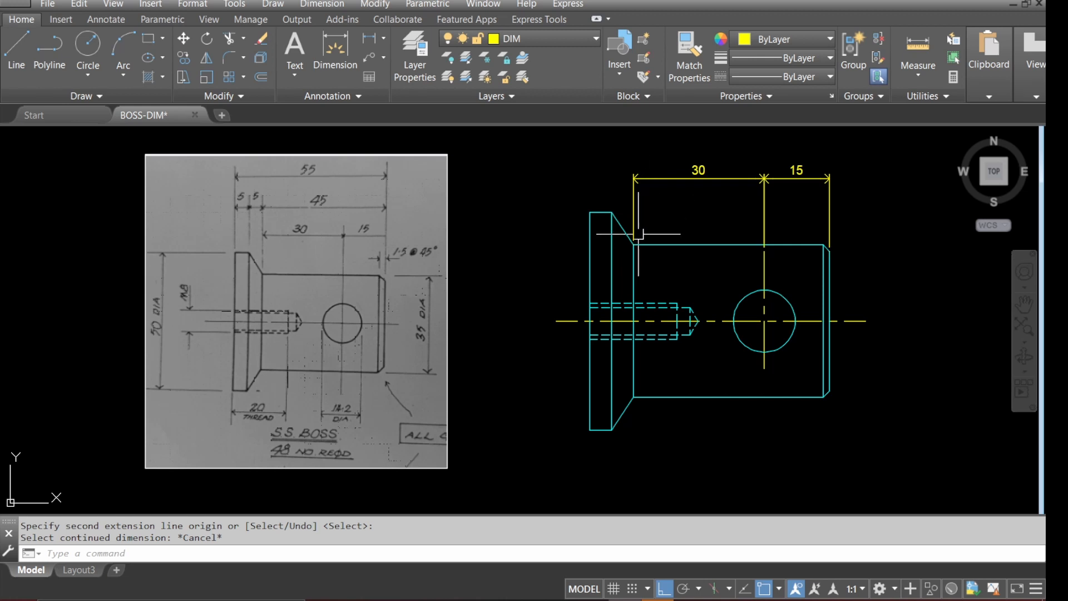
- Add a linear dimension for the full length of the cylindrical body, placed above the two hole-position dimensions
left_click(377, 45)
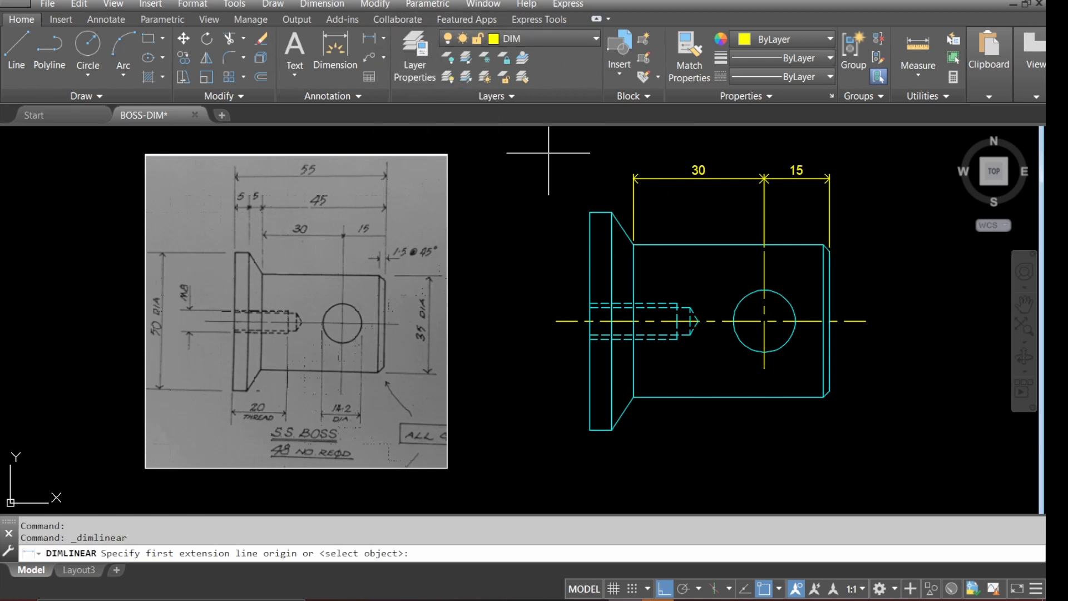
type("IN")
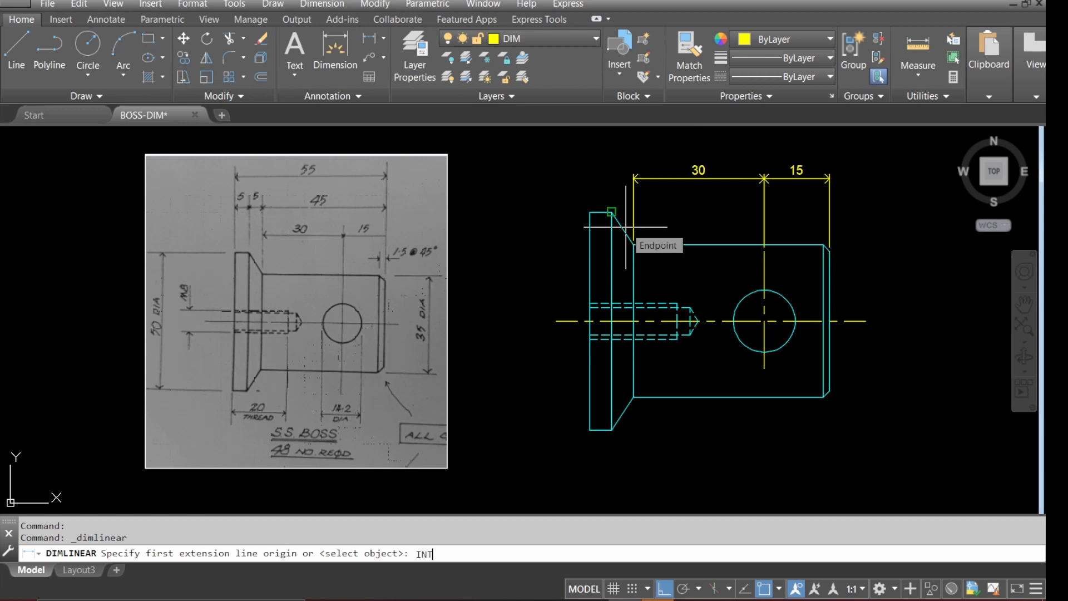
type("T")
key("Return")
left_click(633, 245)
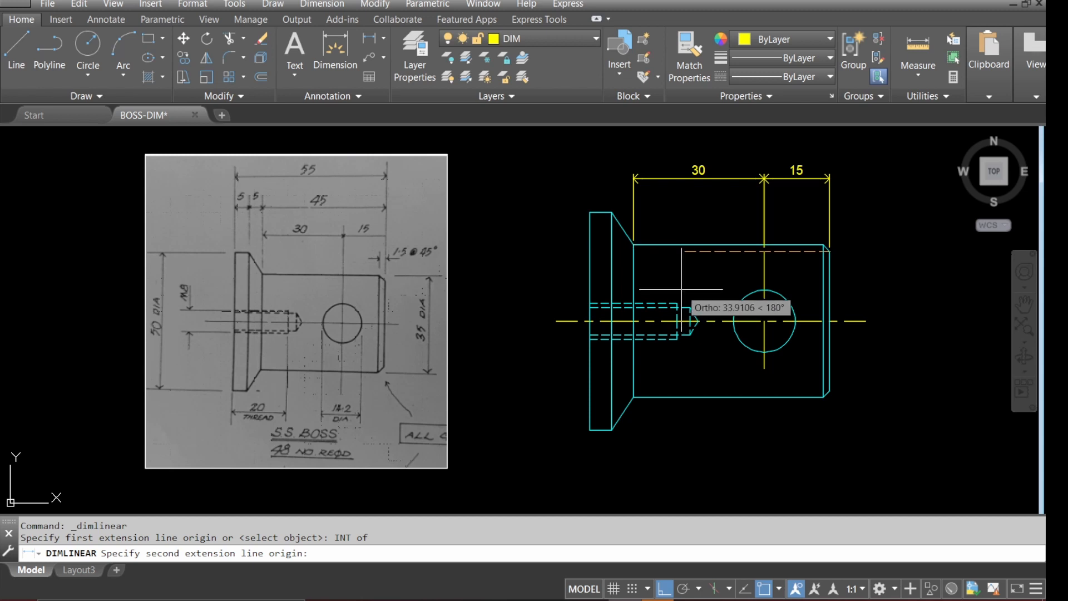
type("INT")
key("Return")
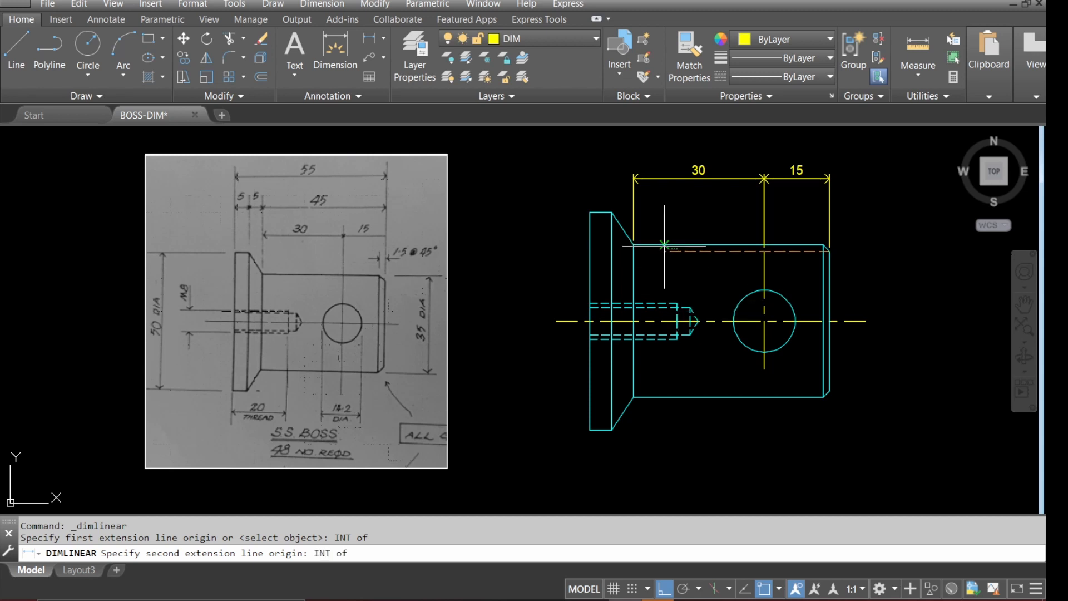
left_click(828, 246)
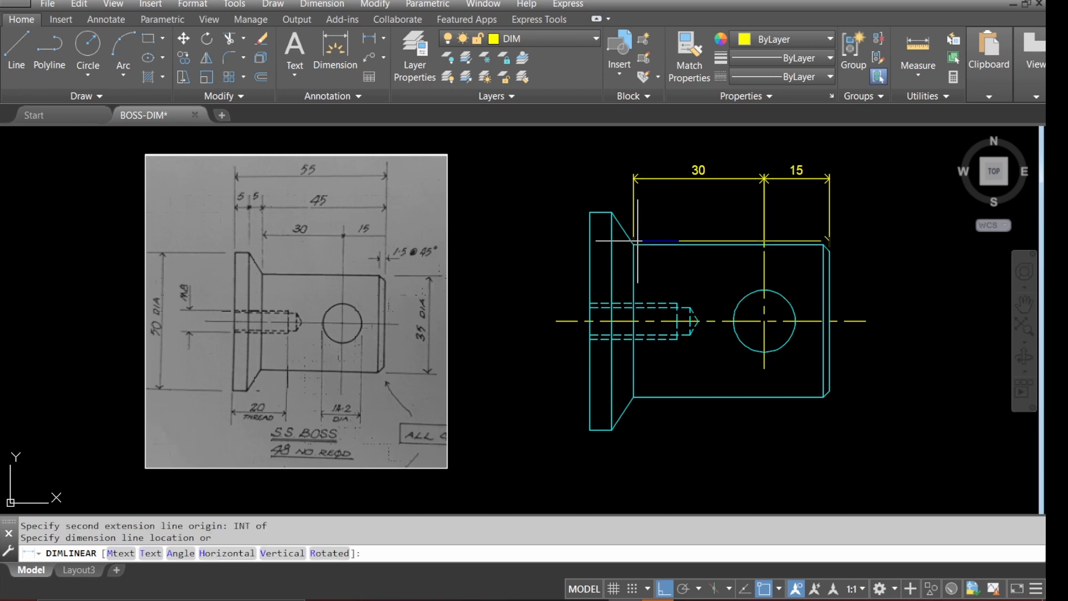
left_click(605, 150)
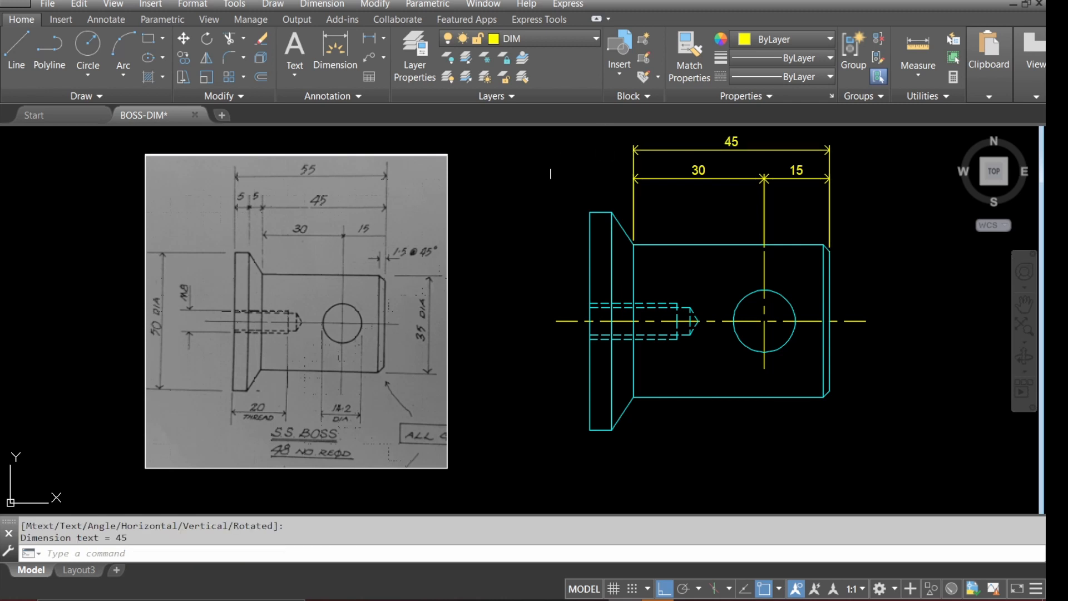
key("Escape")
- Continue the body-length dimension across the taper and the flange thickness, using intersection snaps at the flange's upper corners
left_click(332, 6)
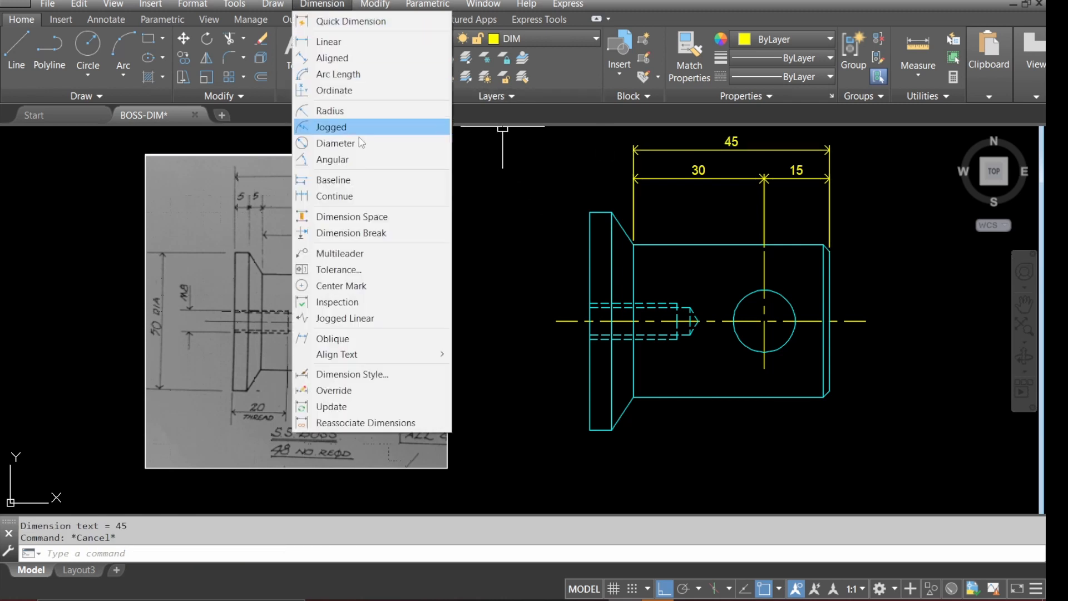
left_click(356, 196)
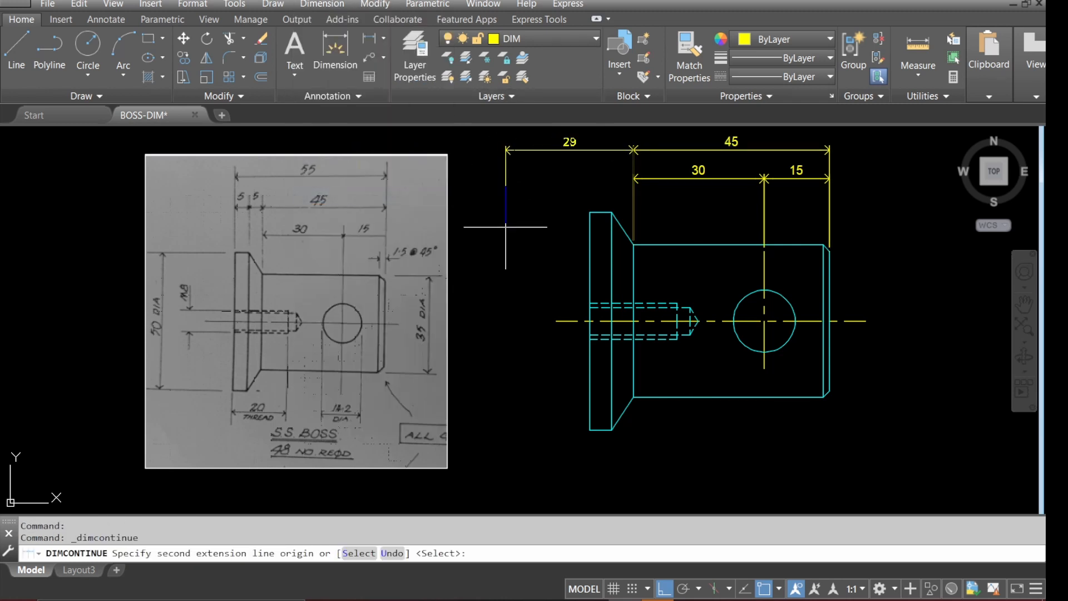
type("int")
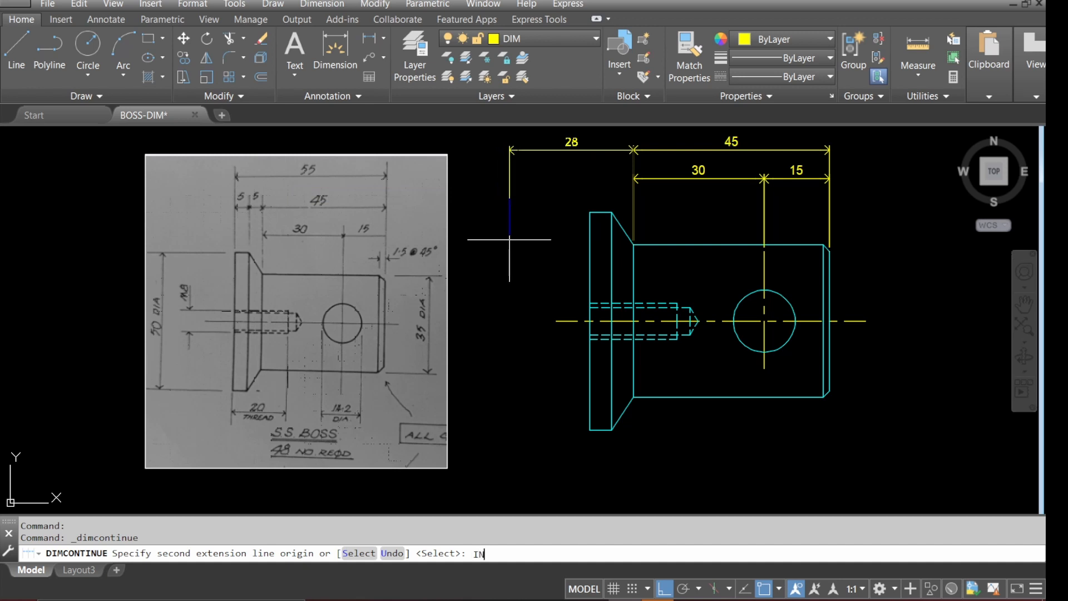
key("Return")
left_click(617, 220)
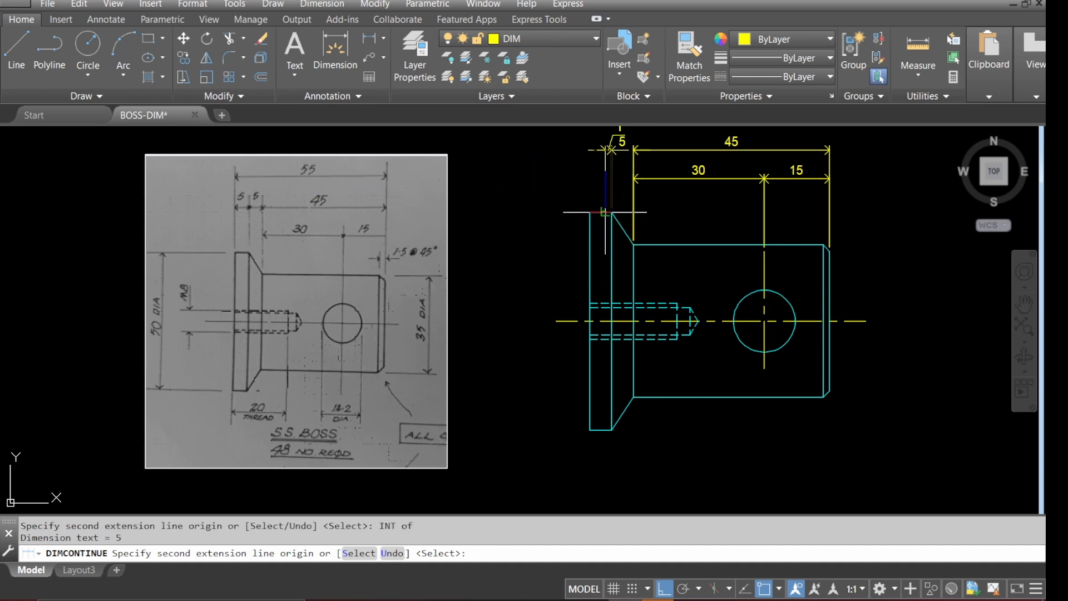
type("IN")
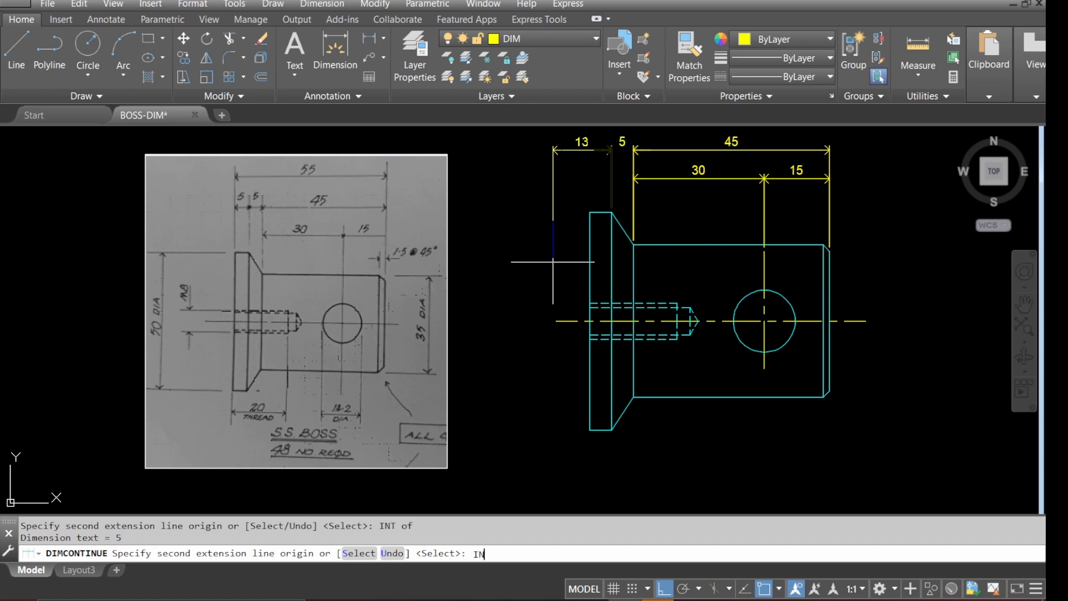
type("T")
key("Return")
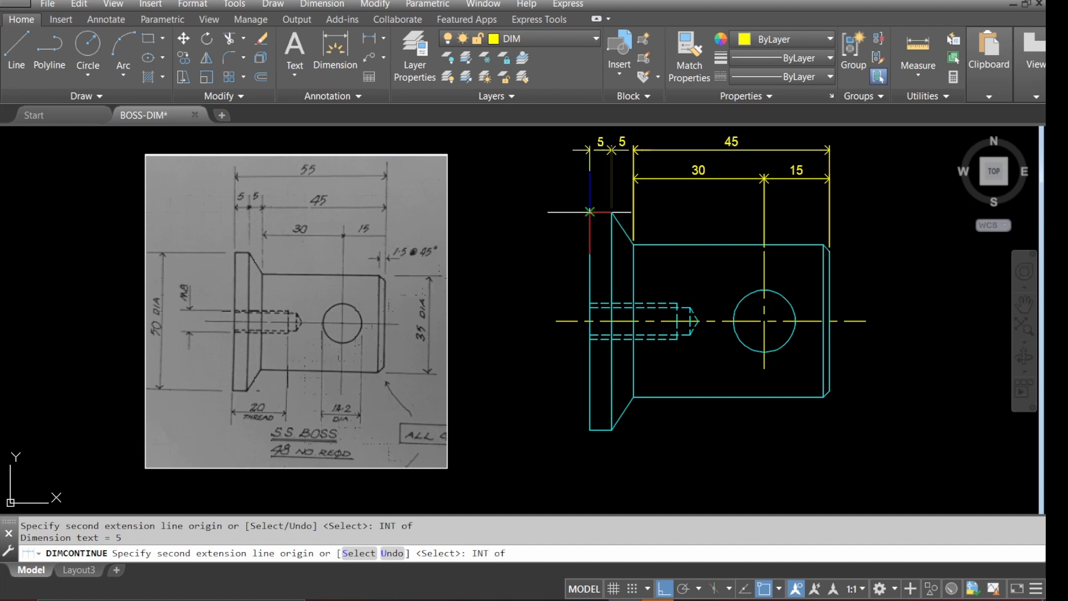
left_click(589, 214)
key("Return")
- Examine the text and arrowheads of the short taper and flange dimensions up close, and end the continued dimension command
scroll(617, 146, "up", 4)
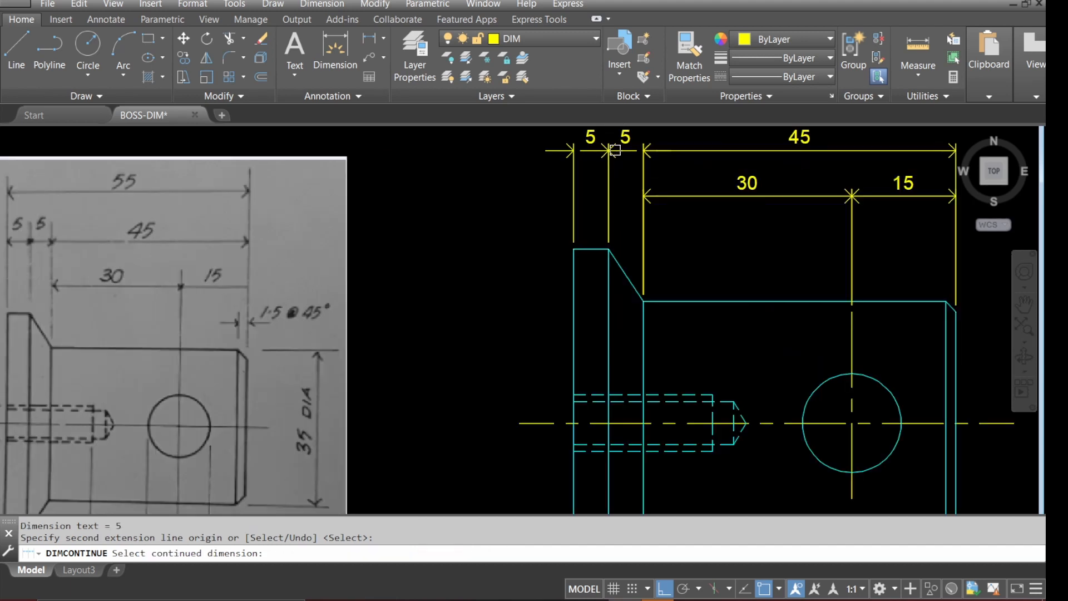
scroll(607, 195, "down", 4)
scroll(612, 181, "up", 6)
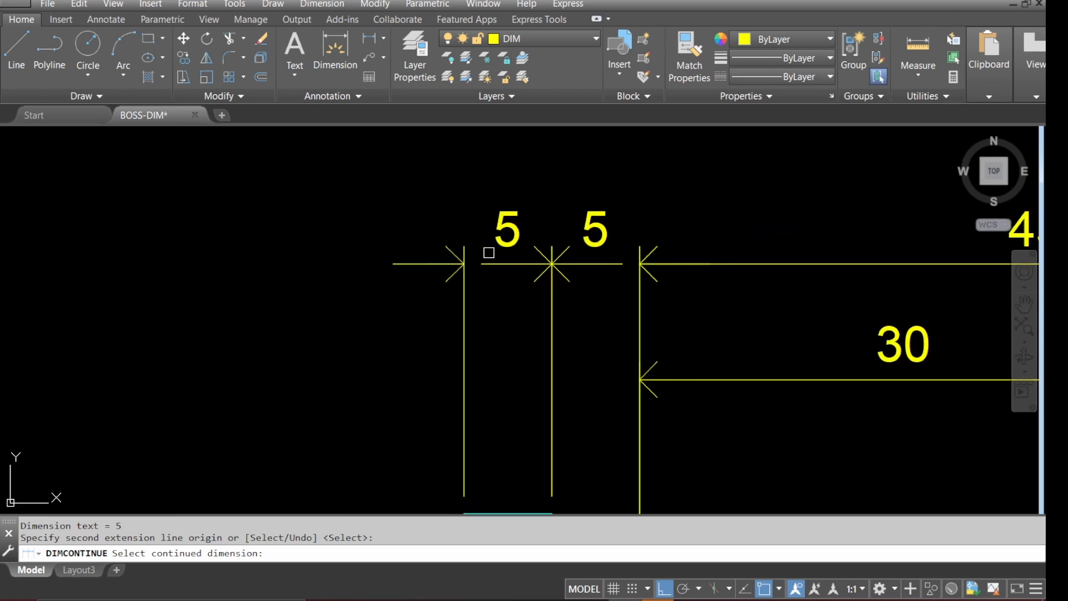
scroll(476, 250, "down", 2)
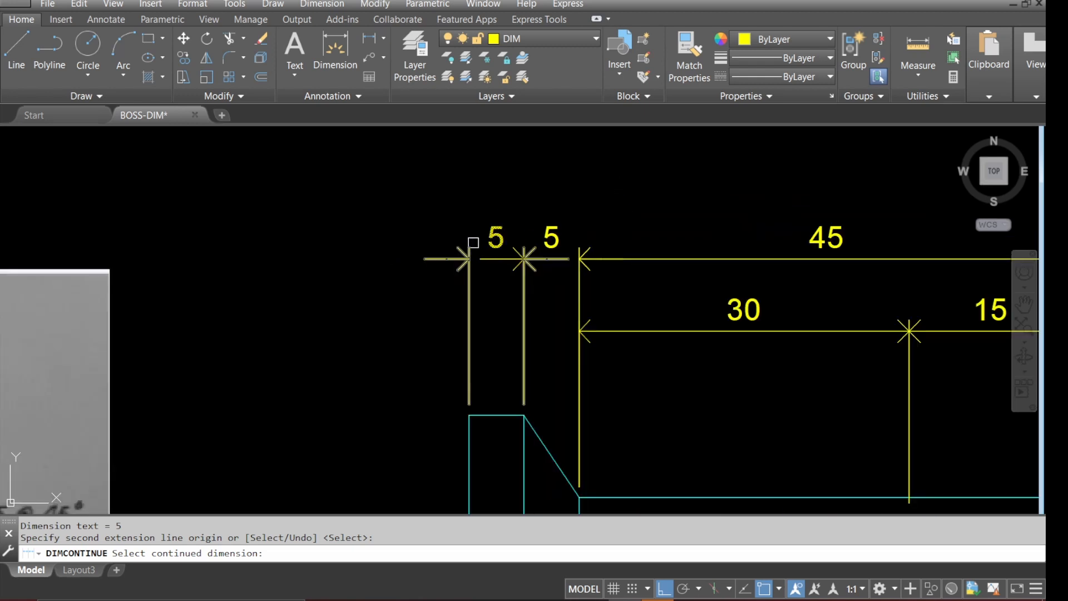
scroll(475, 241, "down", 2)
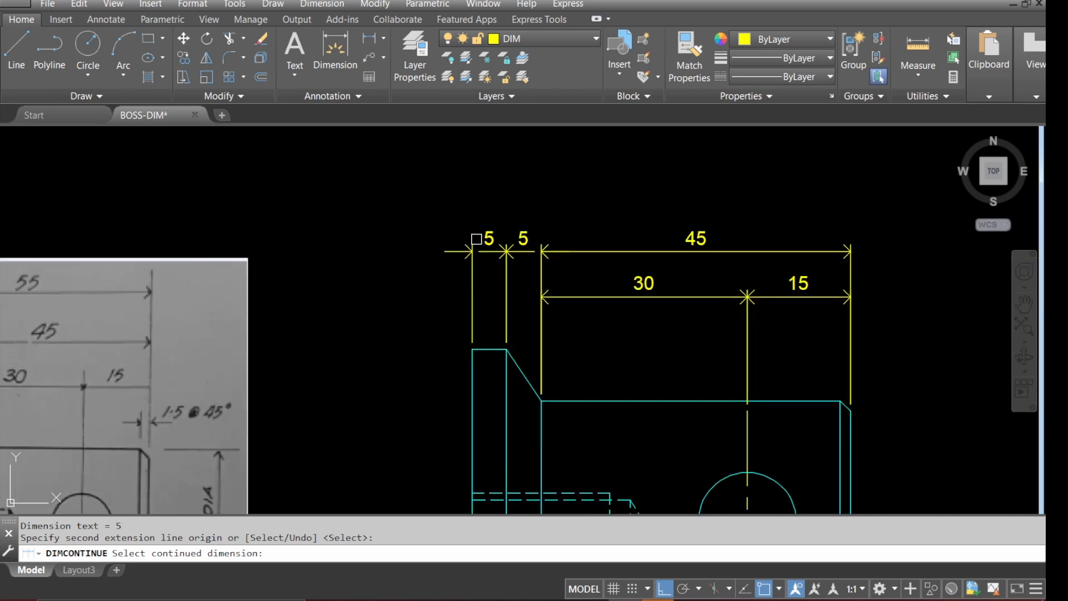
scroll(480, 237, "down", 2)
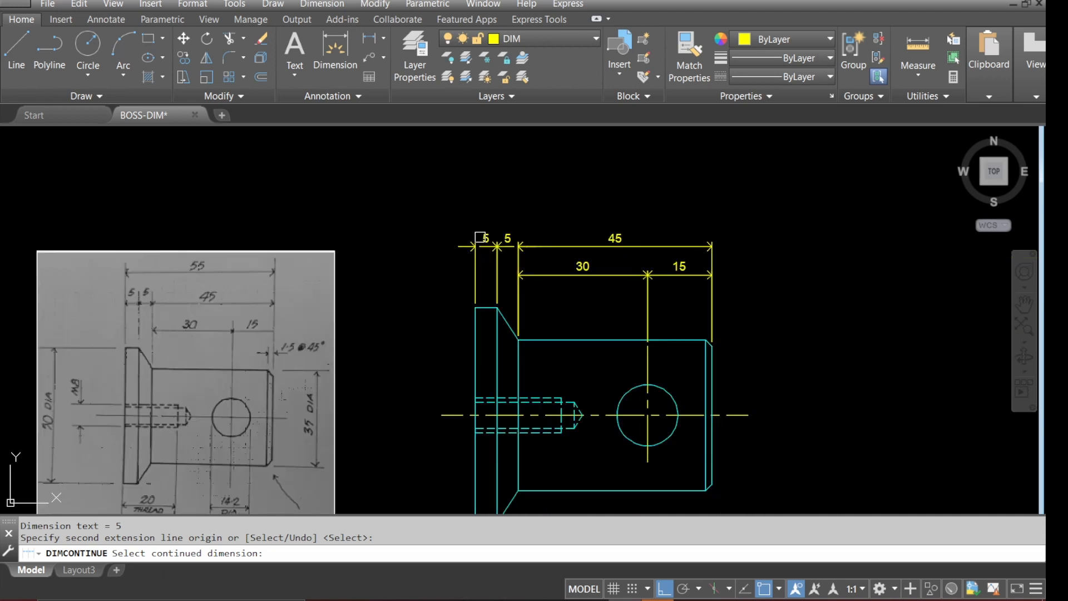
scroll(480, 237, "up", 2)
key("Escape")
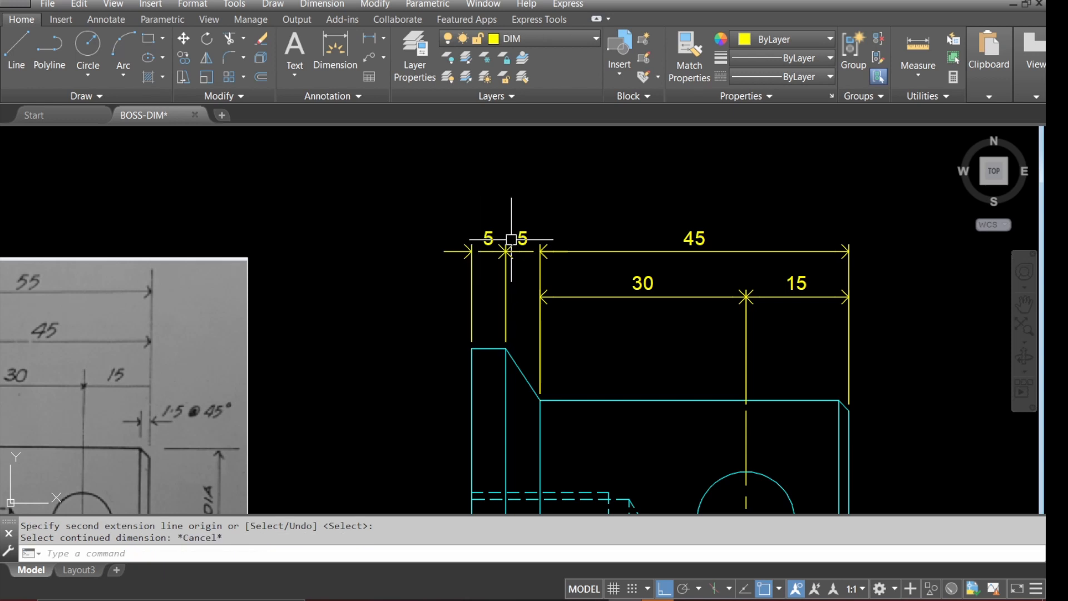
scroll(539, 235, "down", 2)
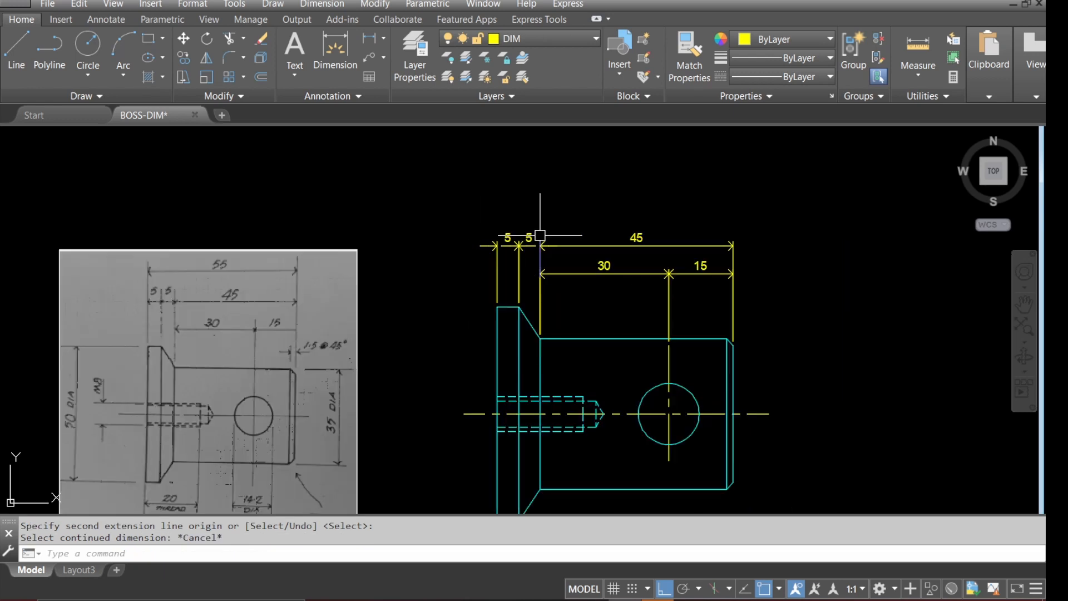
- Add a linear dimension for the boss's overall length between the flange's outer upper corner and the chamfered end, placed above the body-length dimension chain
left_click(370, 40)
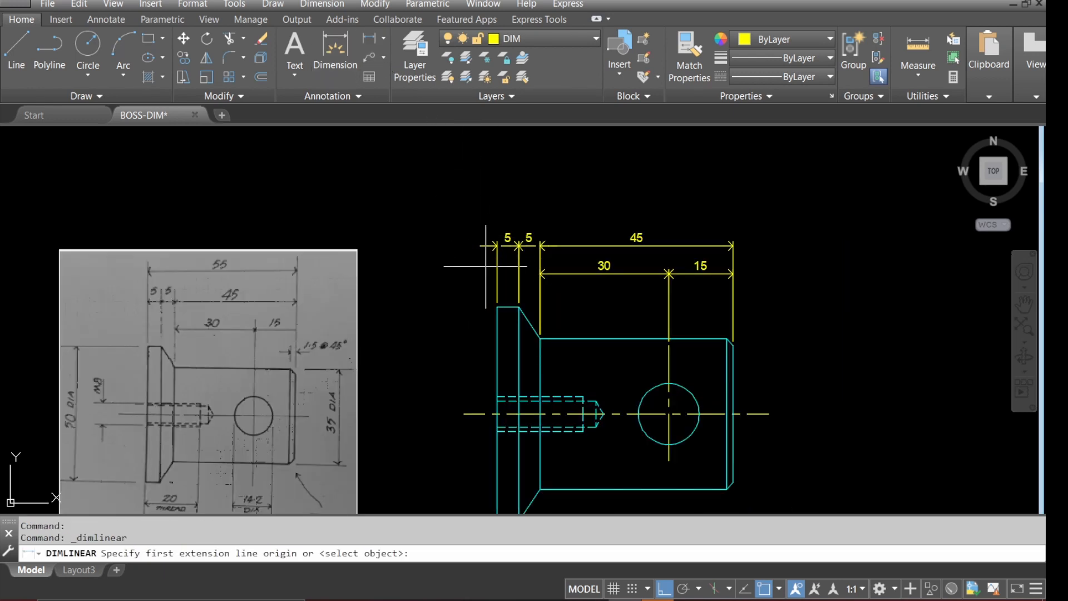
type("INT")
key("Return")
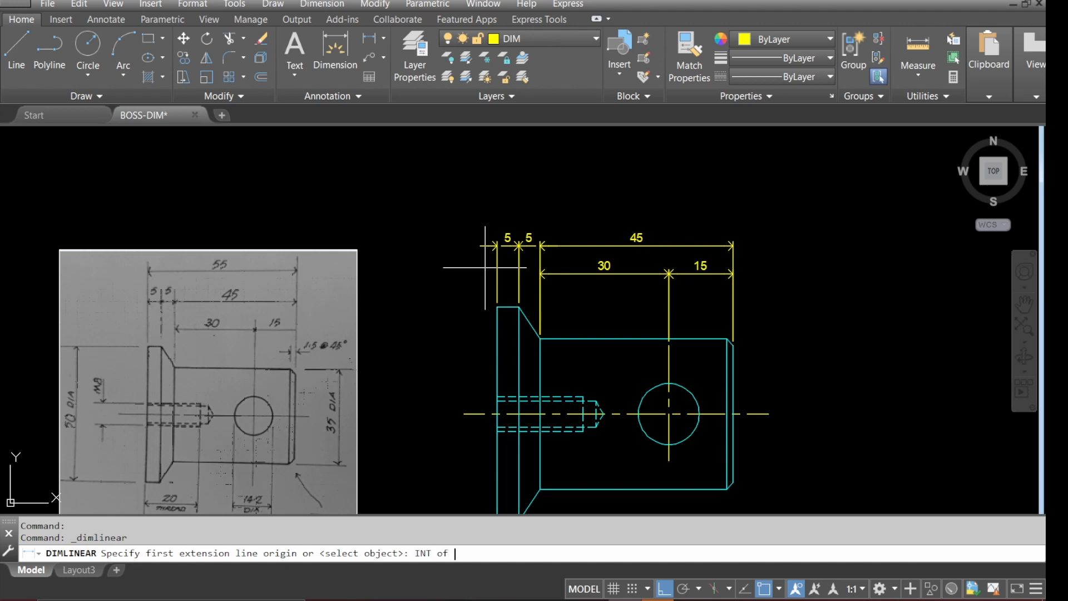
left_click(497, 307)
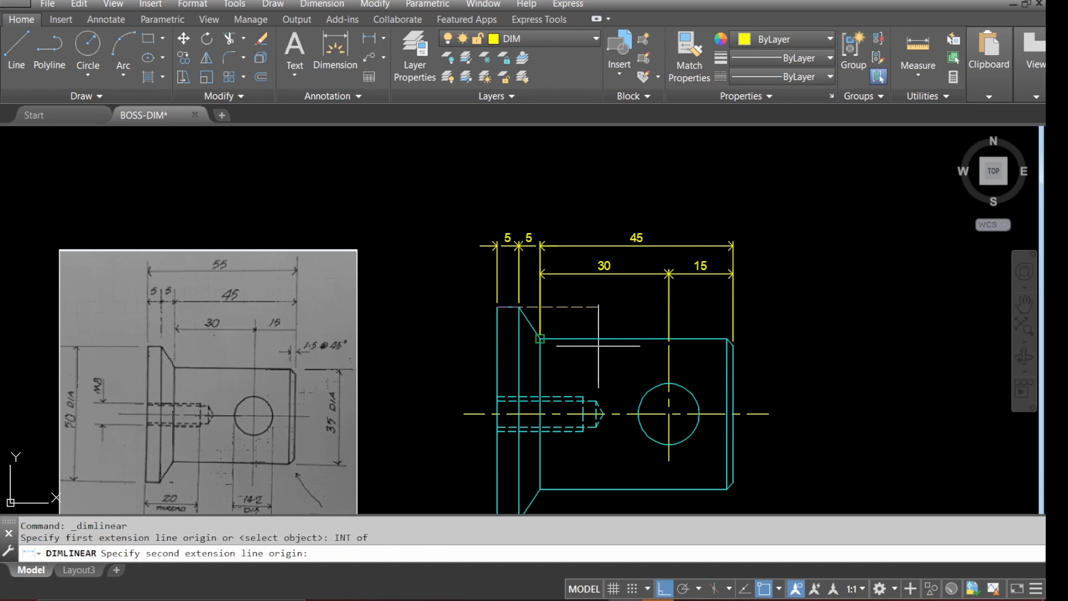
type("INT")
key("Return")
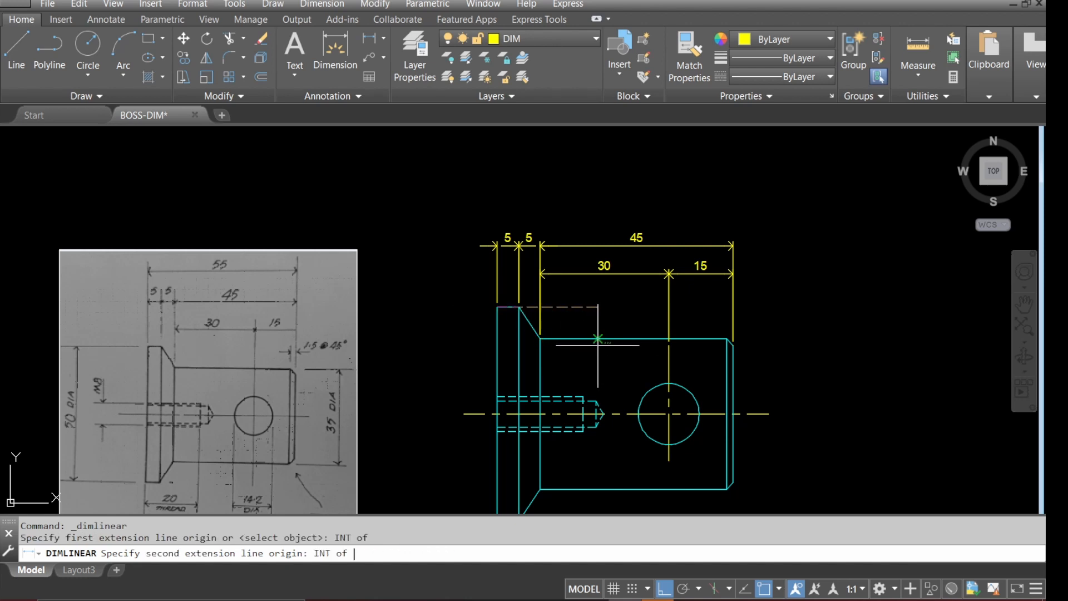
left_click(730, 341)
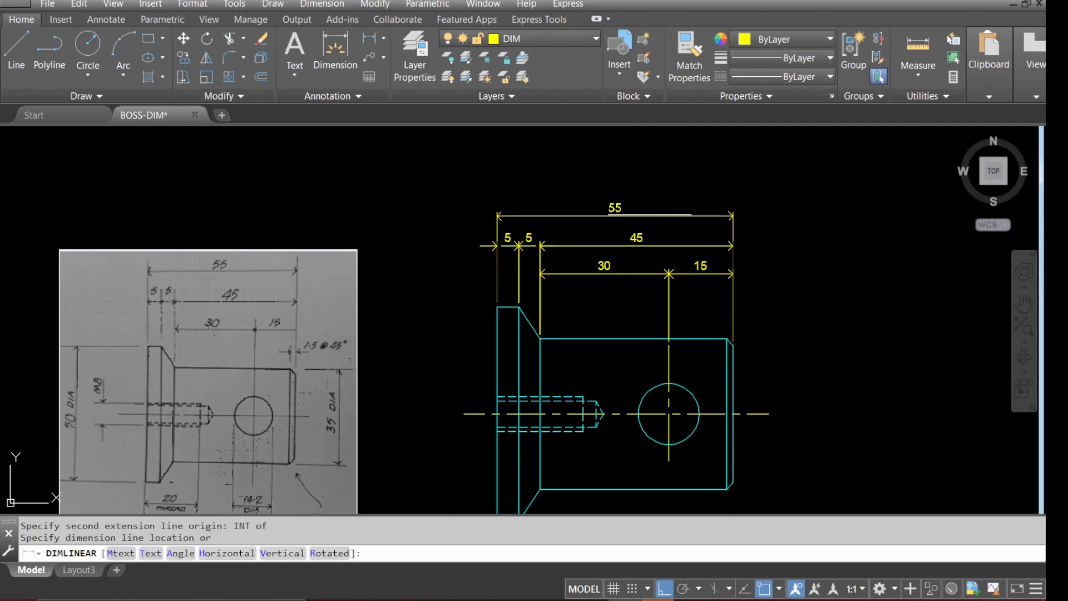
left_click(650, 214)
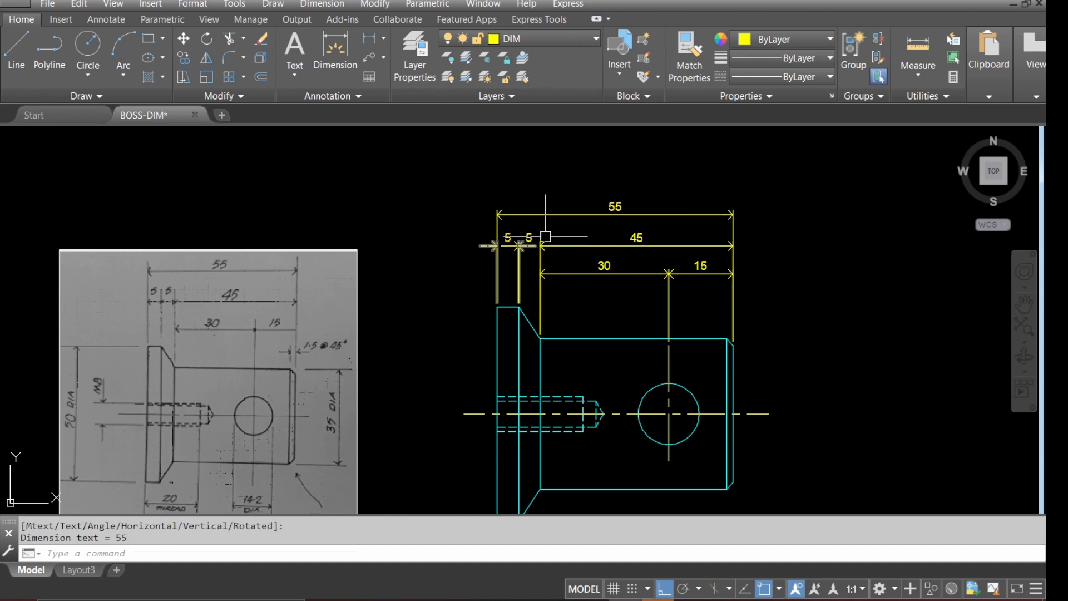
- Add a vertical linear dimension for the flange's full diameter, snapping to its outer upper and lower corners and placing it outside the flange face
scroll(546, 237, "down", 2)
scroll(489, 306, "up", 2)
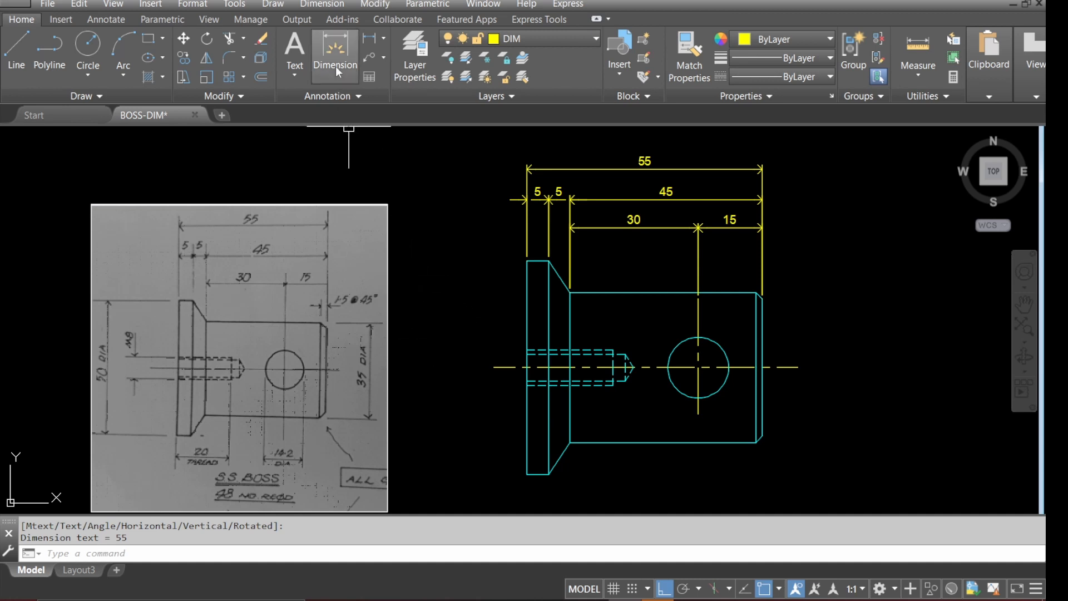
left_click(371, 38)
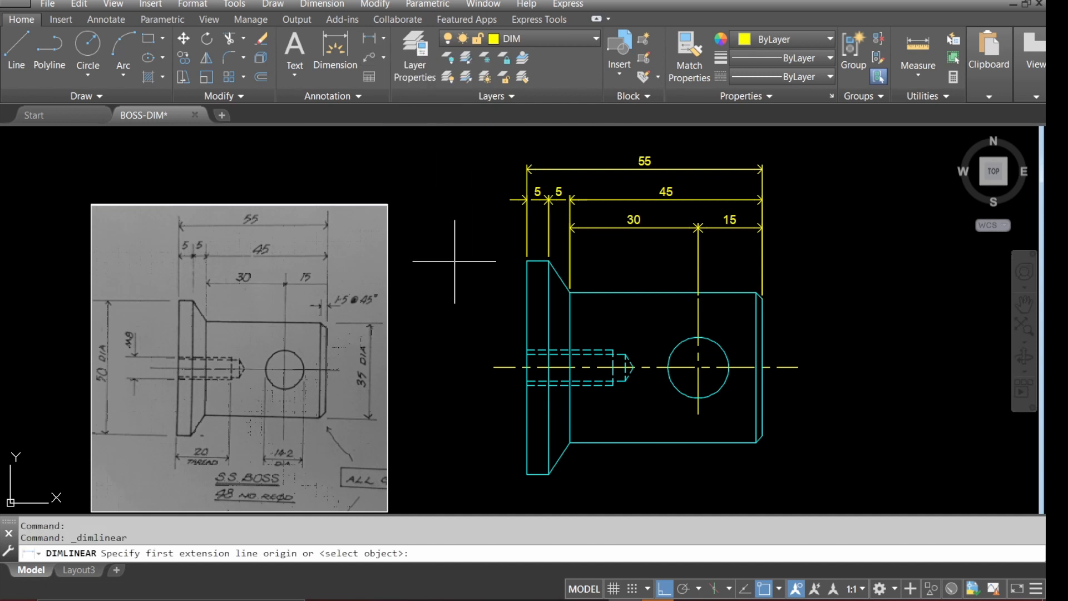
type("IN")
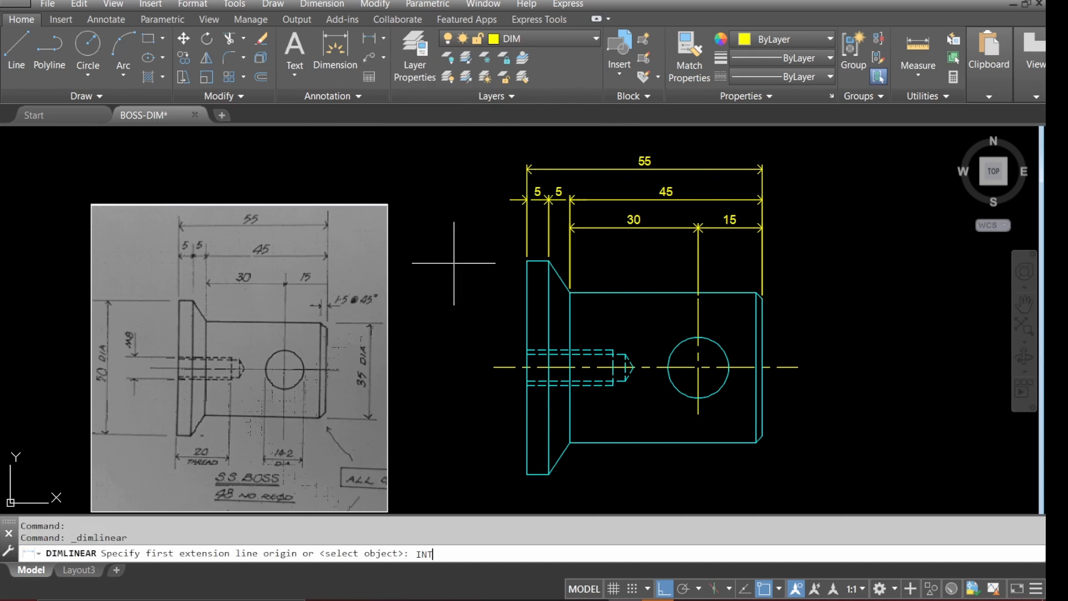
type("T")
key("Return")
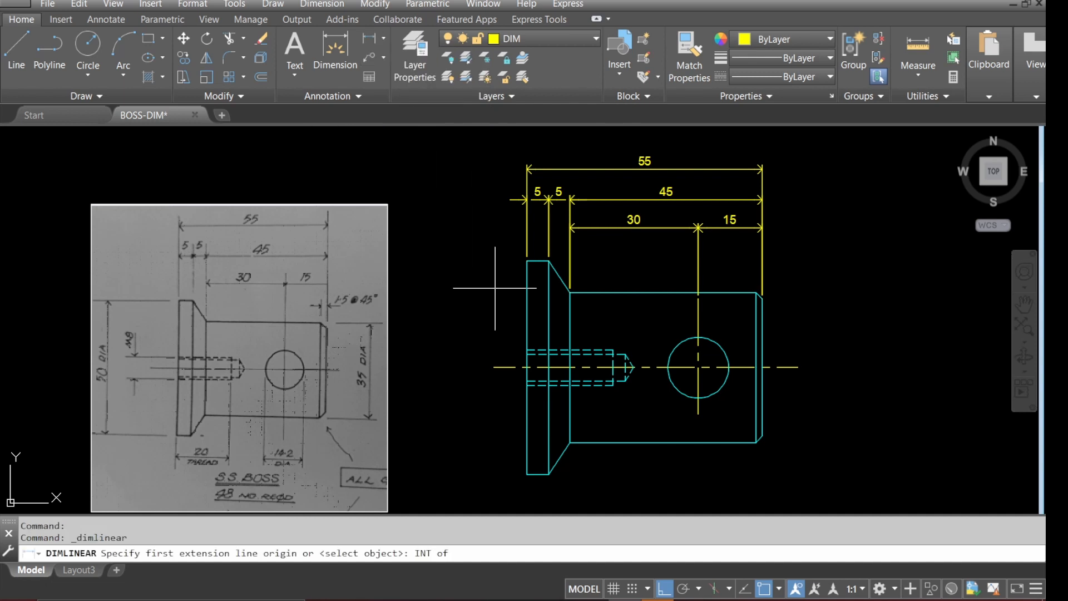
left_click(524, 264)
type("I")
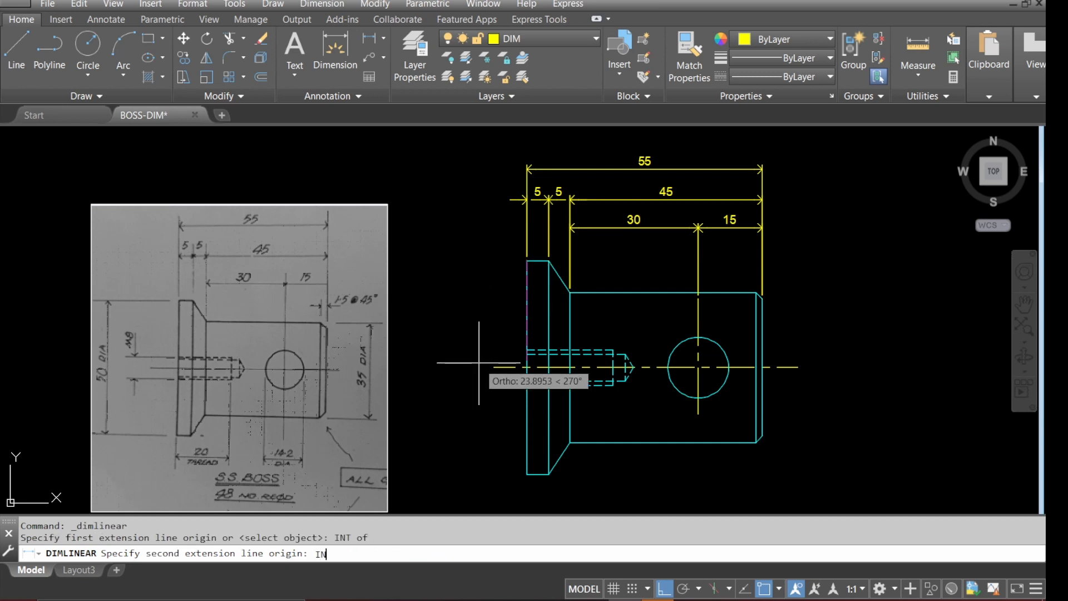
key("Return")
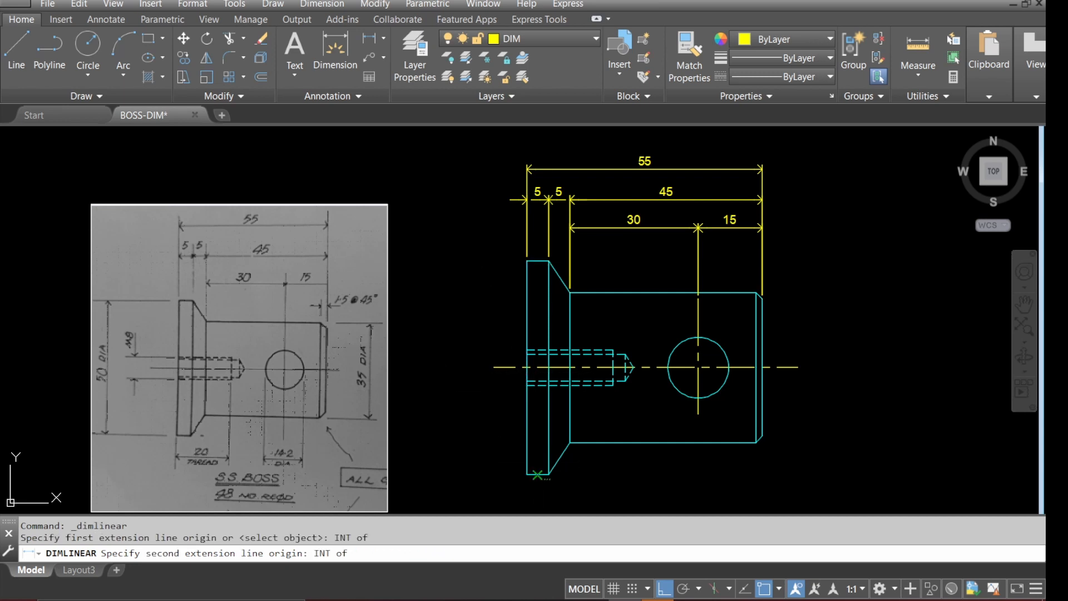
left_click(526, 474)
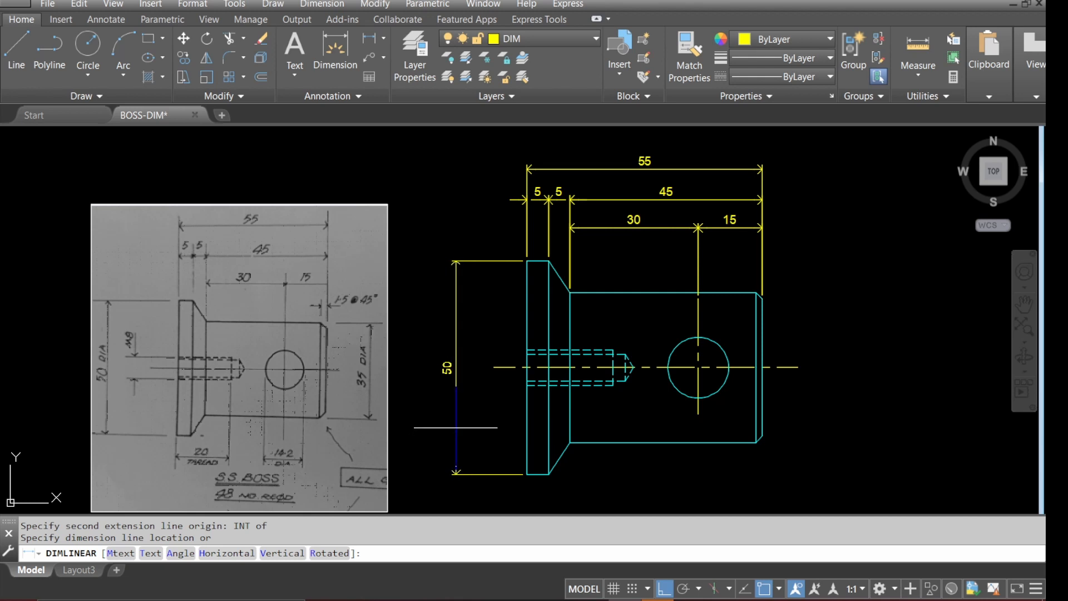
left_click(454, 428)
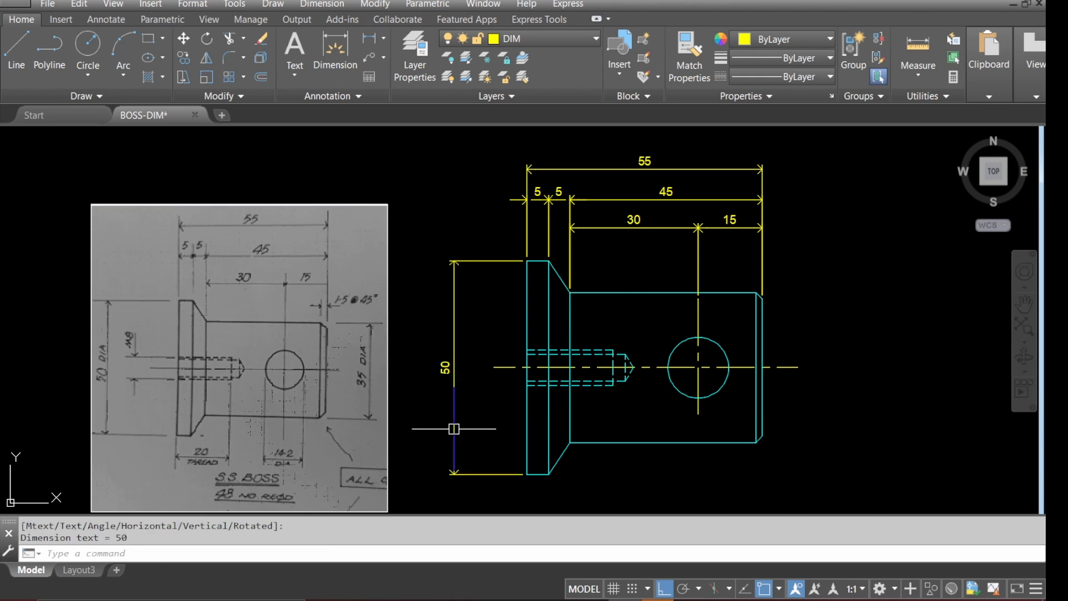
key("Escape")
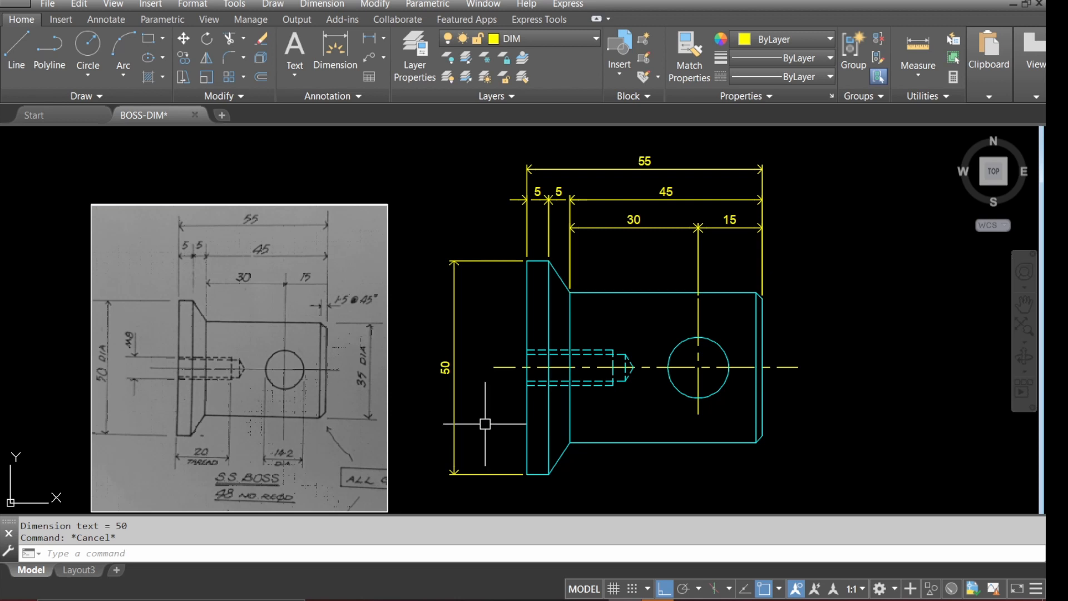
- Append DIA to the flange diameter dimension's text so it reads 50 DIA, and end text editing
type("DDE")
key("Return")
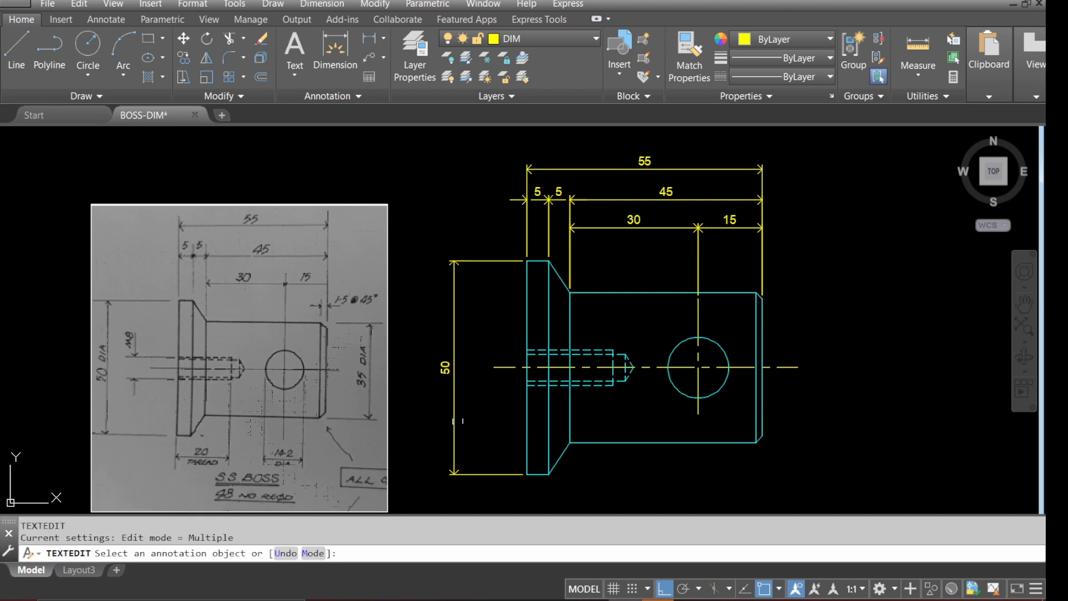
left_click(445, 367)
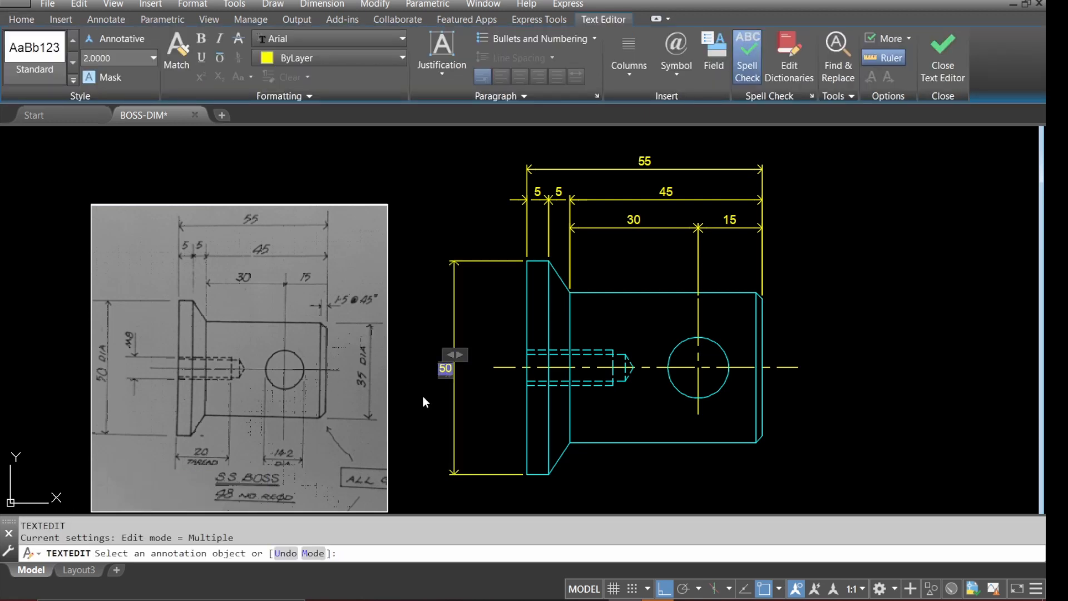
type("DIA")
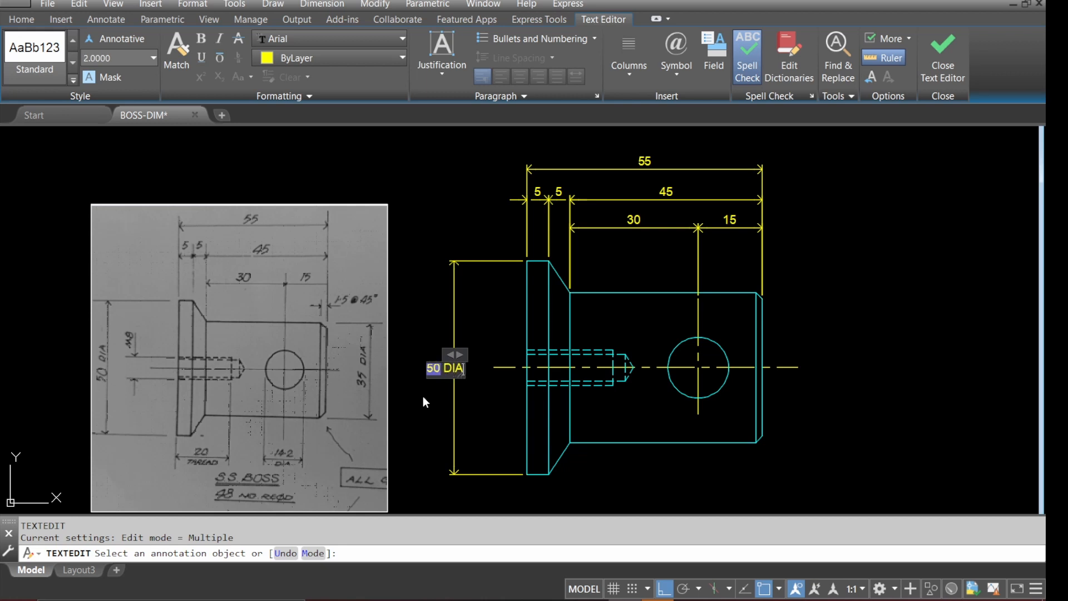
left_click(423, 396)
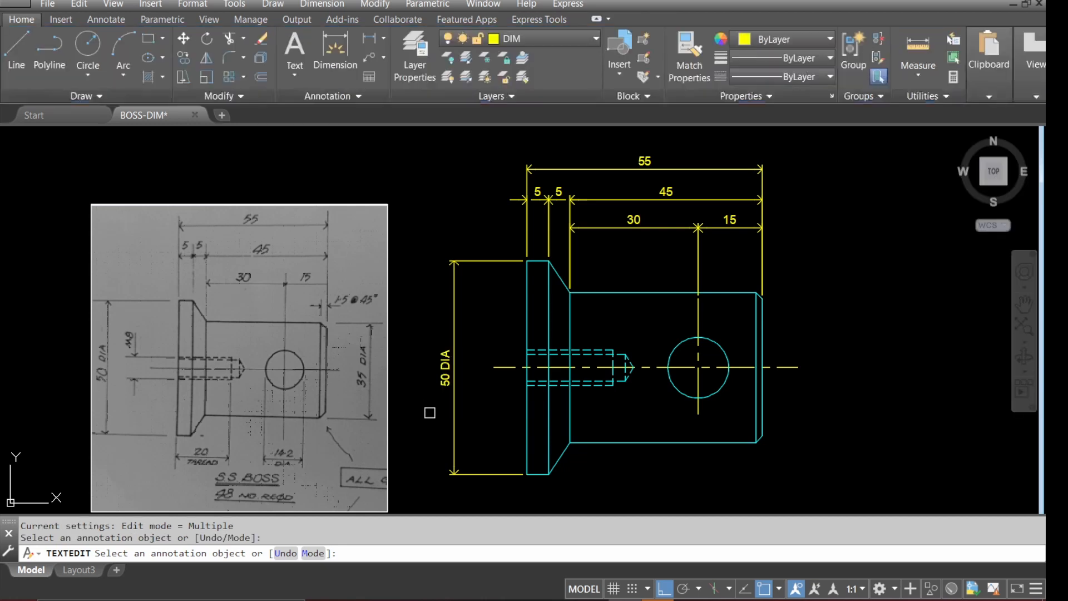
key("Escape")
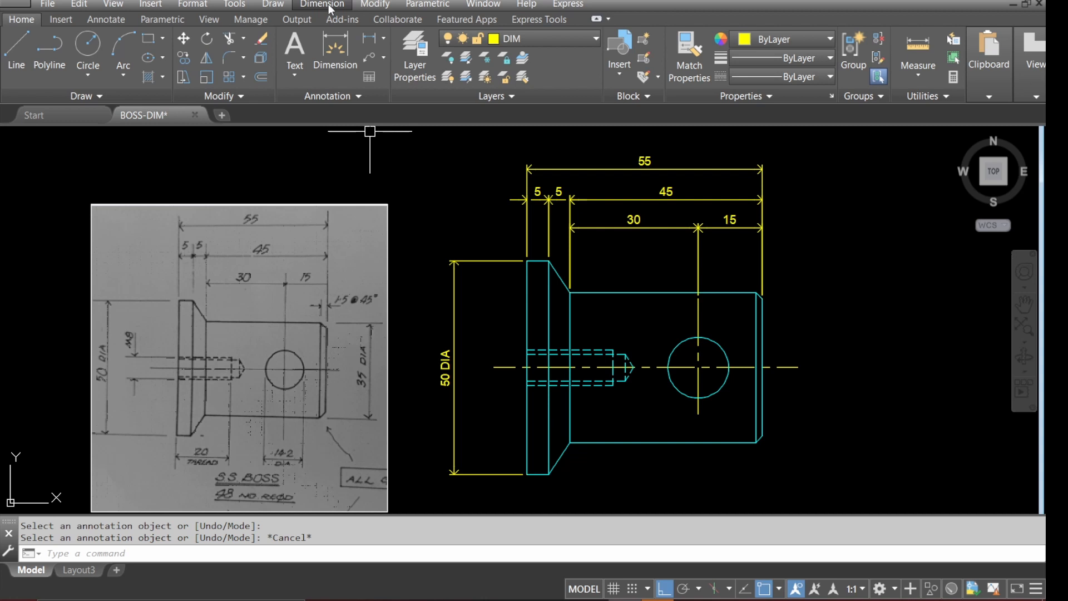
- Add a vertical linear dimension across the hidden thread lines at the flange face using endpoint snaps, placed between the face and the flange diameter dimension
left_click(368, 38)
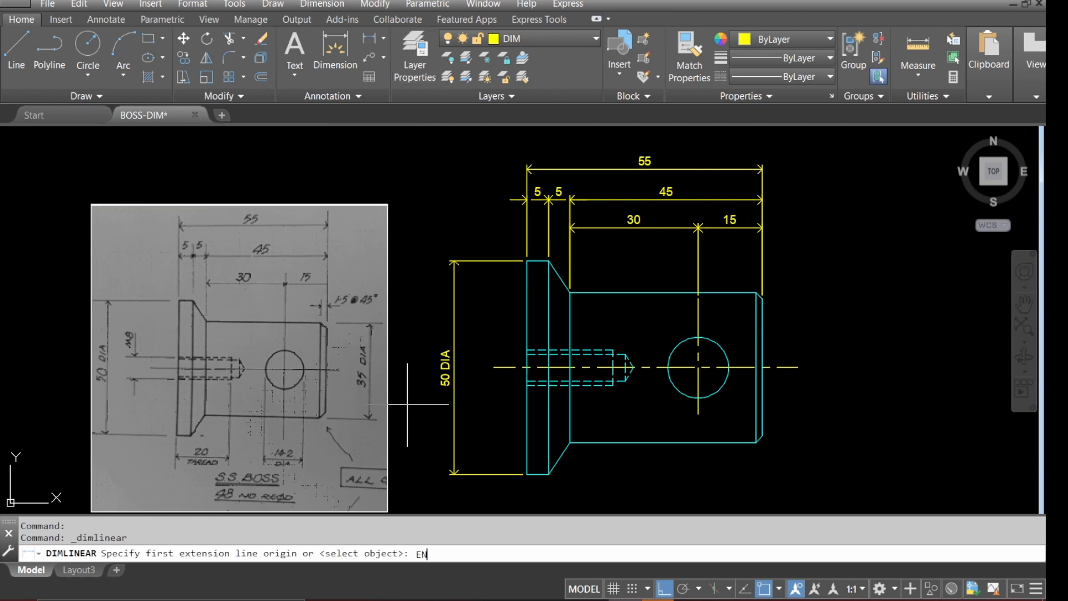
type("END")
key("Return")
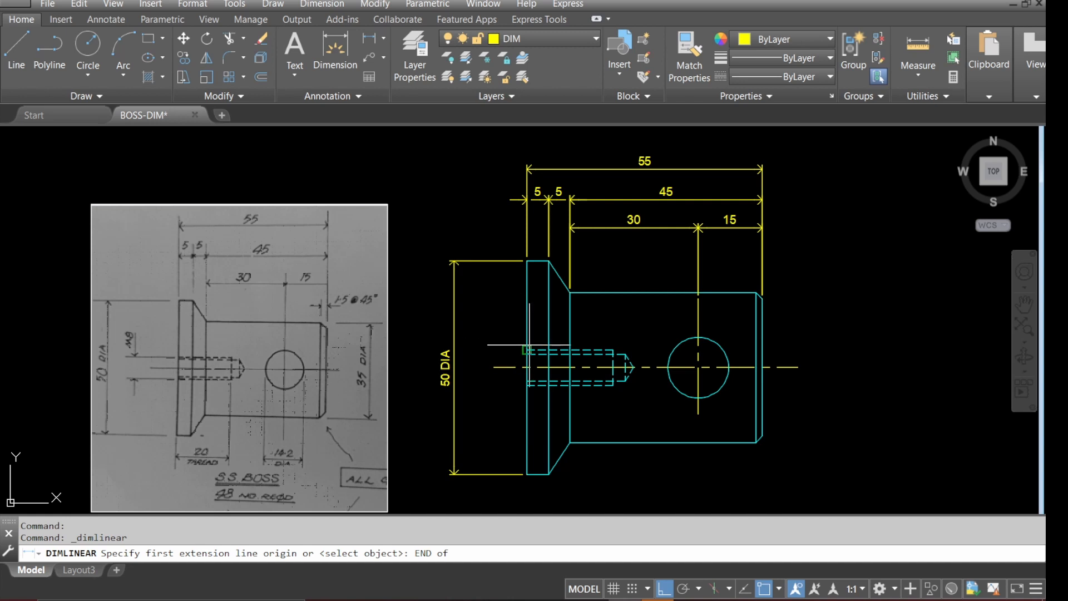
left_click(519, 414)
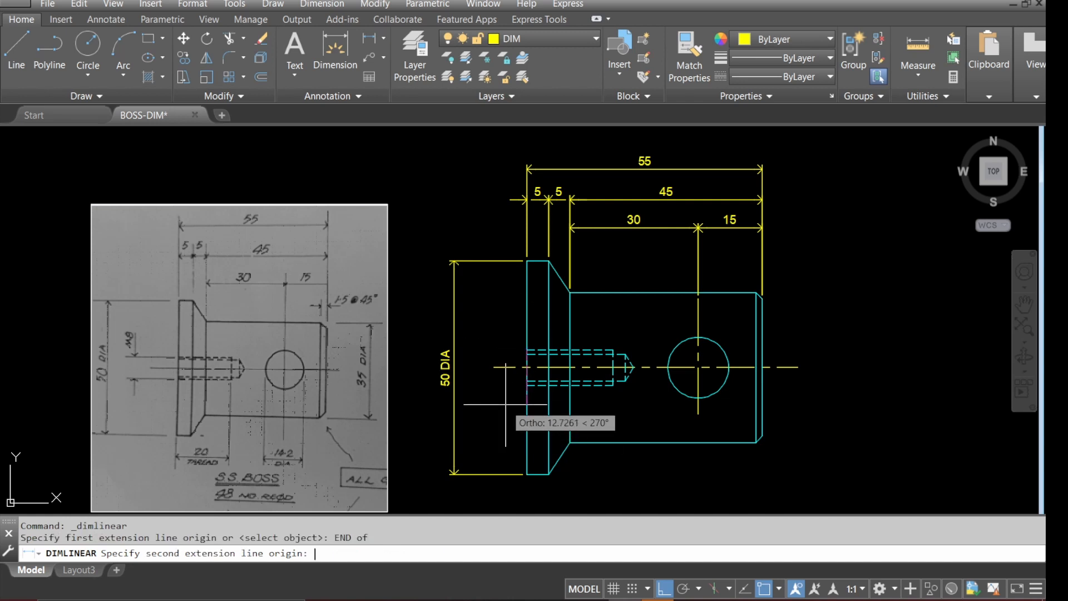
type("END")
key("Return")
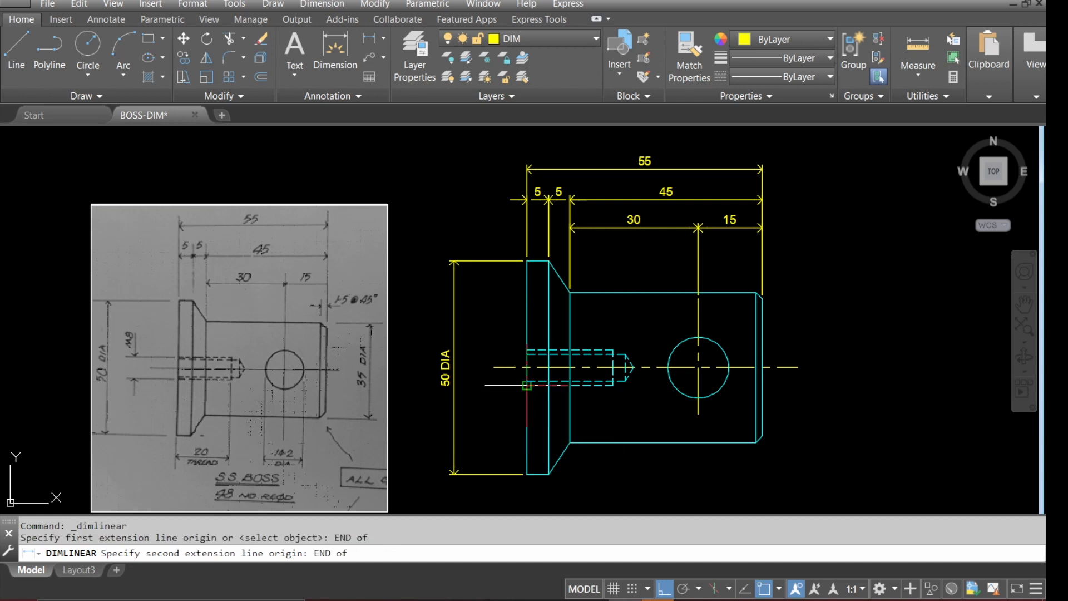
left_click(527, 385)
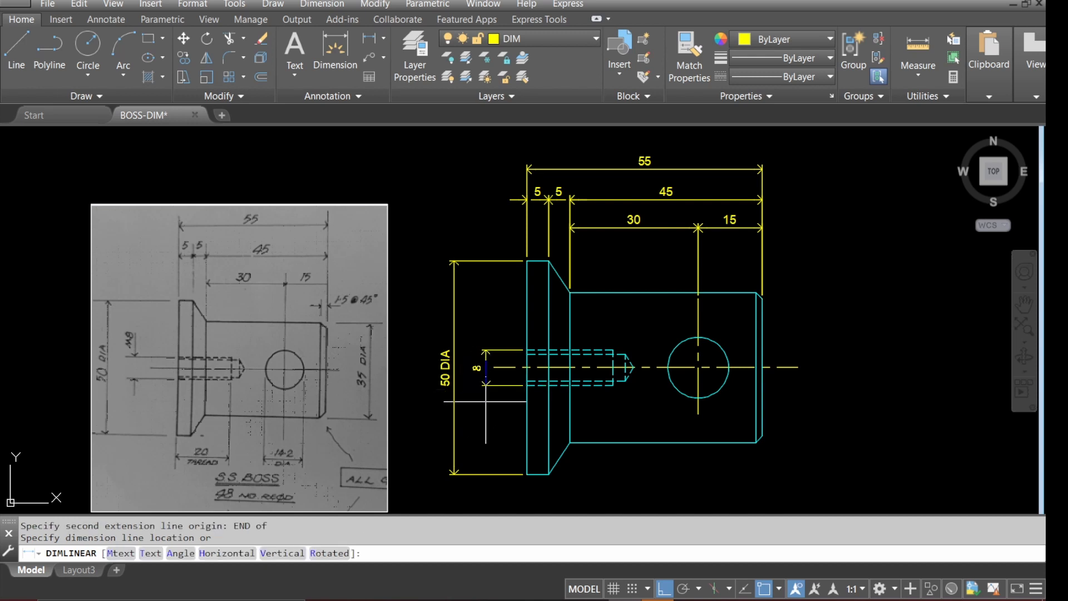
left_click(486, 401)
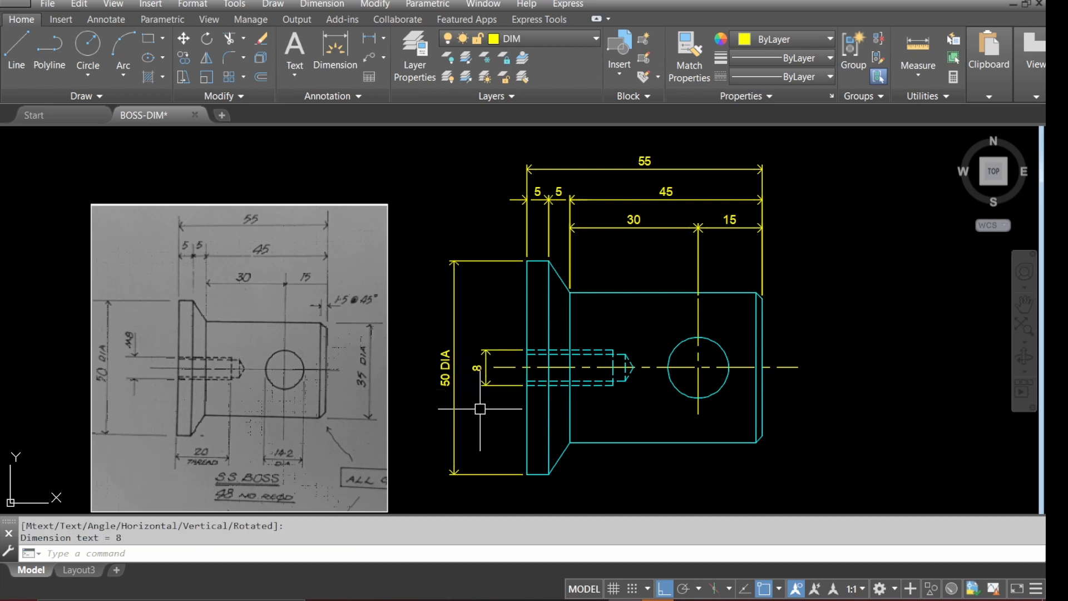
key("Escape")
- Change the threaded hole's diameter dimension text to M8 and end text editing
type("DD")
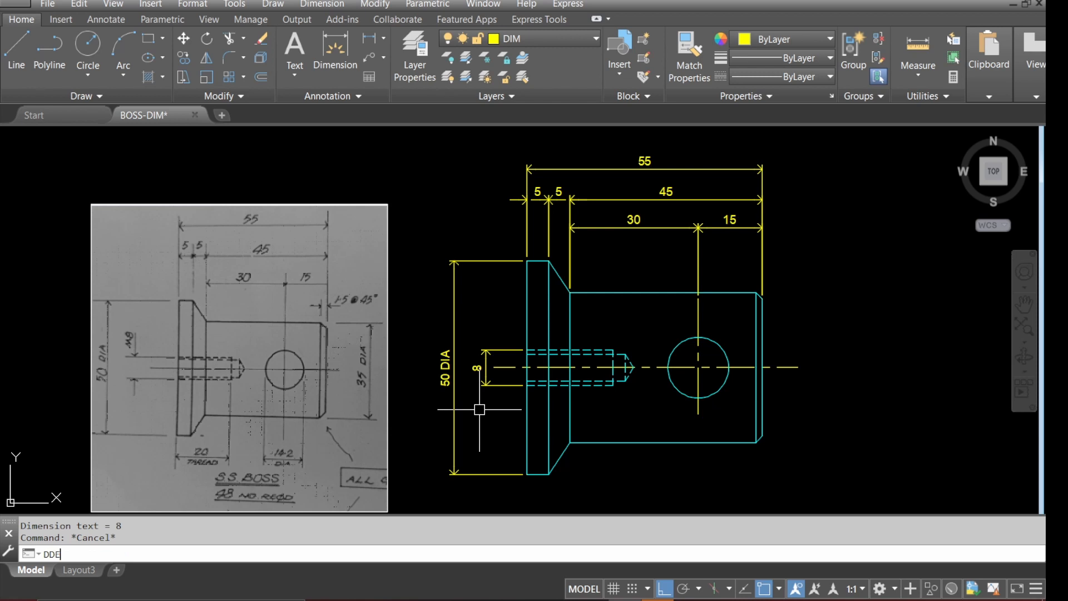
type("E")
key("Return")
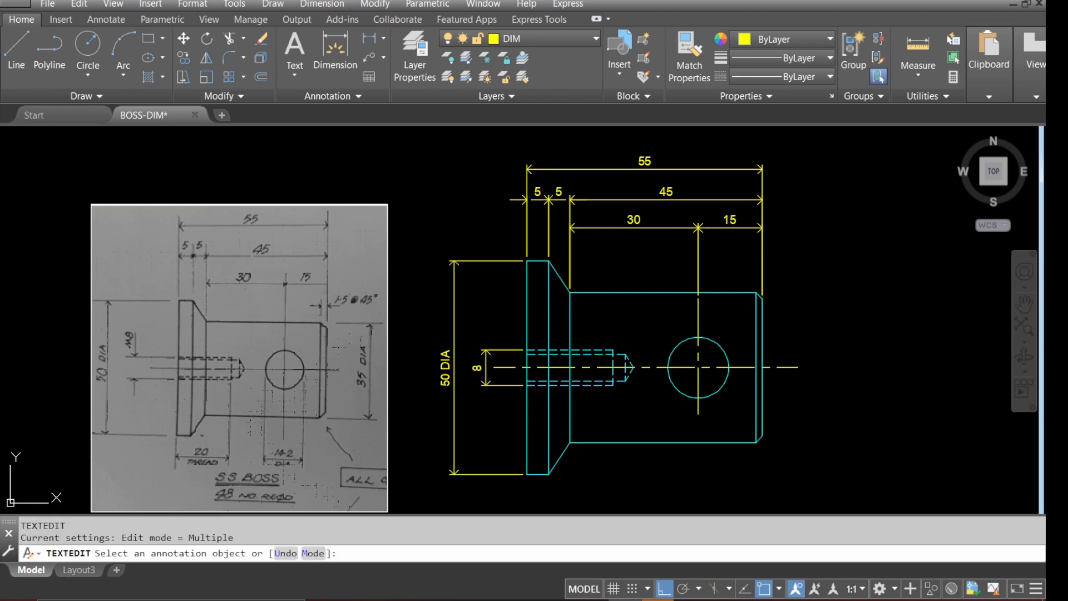
left_click(478, 368)
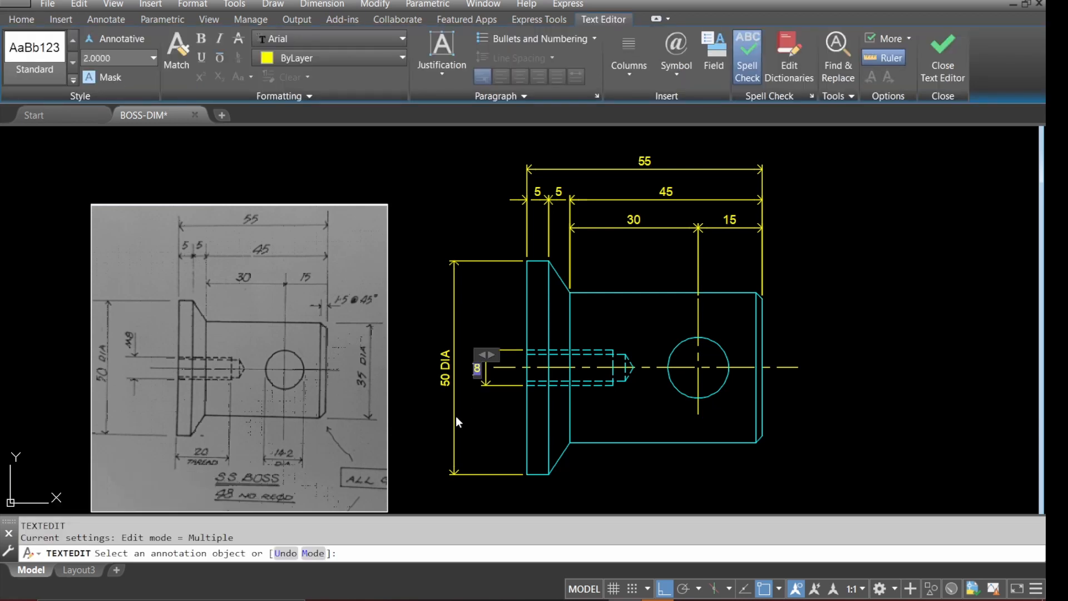
type("M8")
left_click(489, 422)
key("Escape")
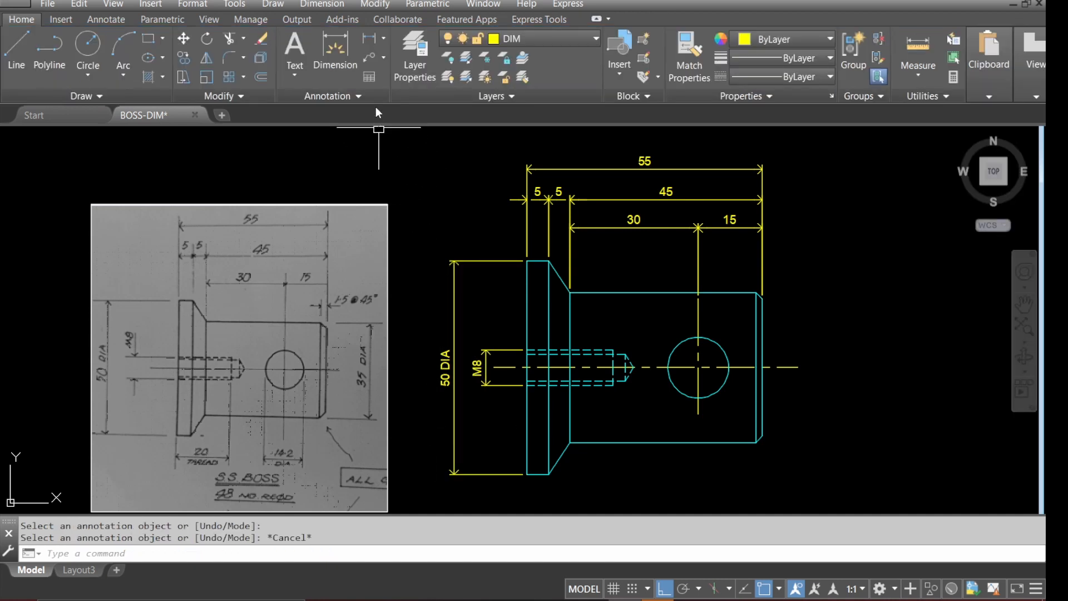
- Add a horizontal linear dimension from the flange face's lower corner to the thread's inner end using intersection snaps, placed below the flange
left_click(368, 45)
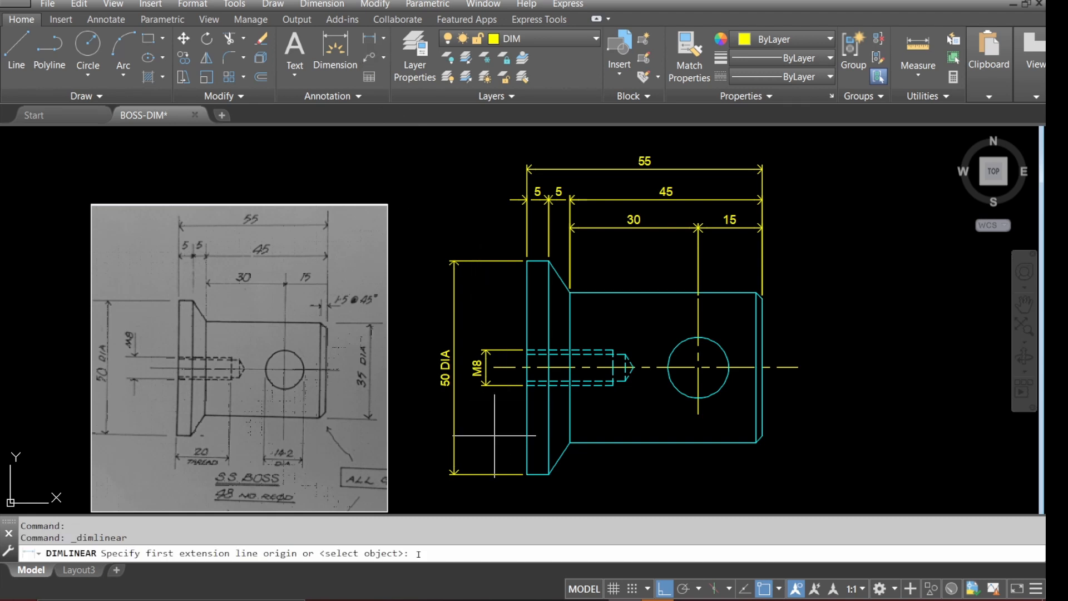
type("INT")
key("Return")
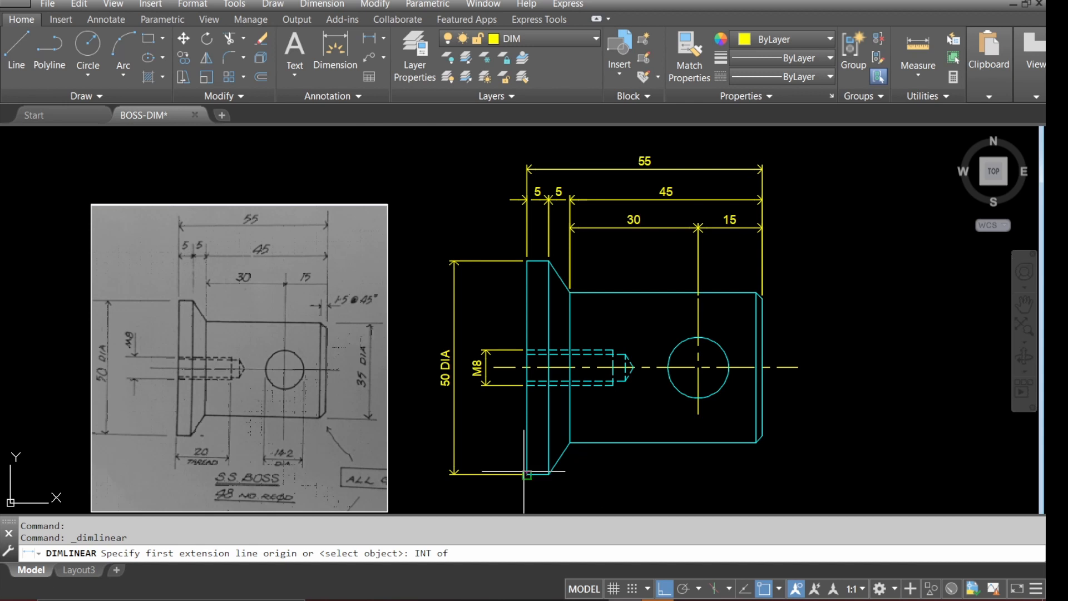
left_click(573, 449)
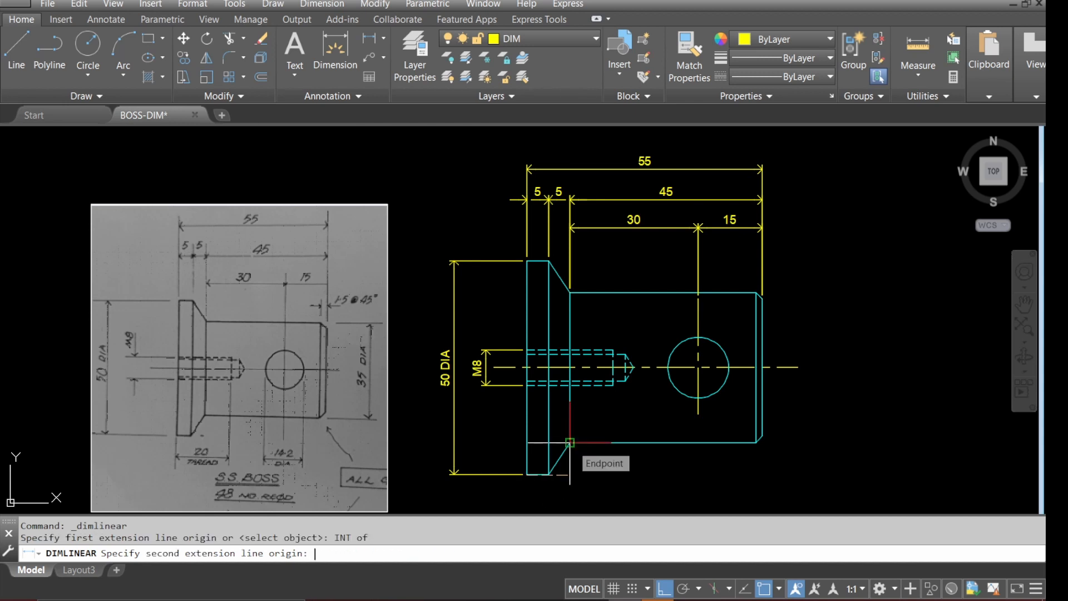
type("INT")
key("Return")
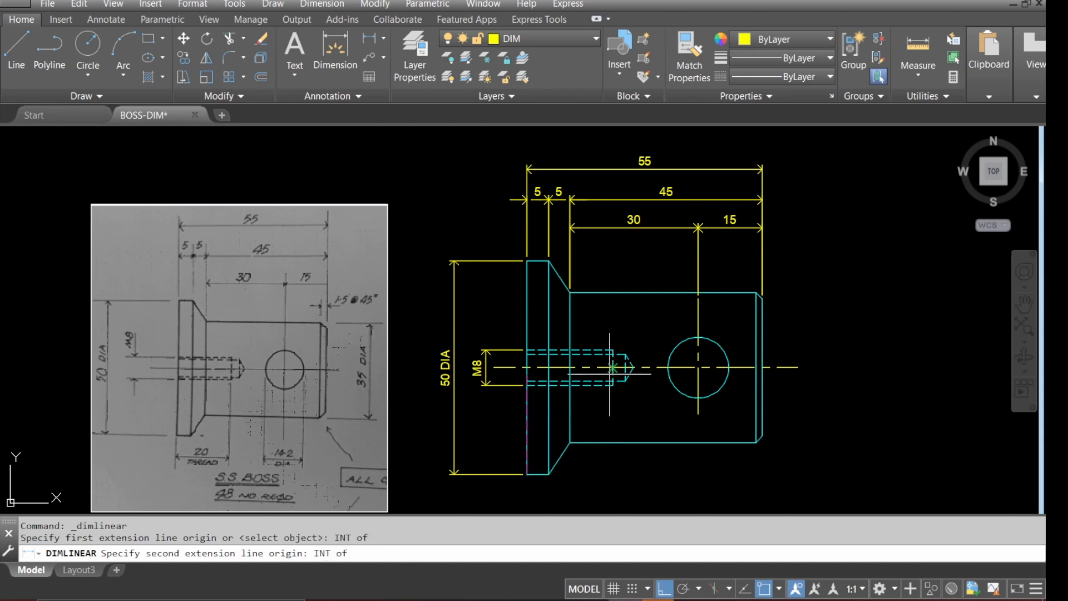
left_click(613, 384)
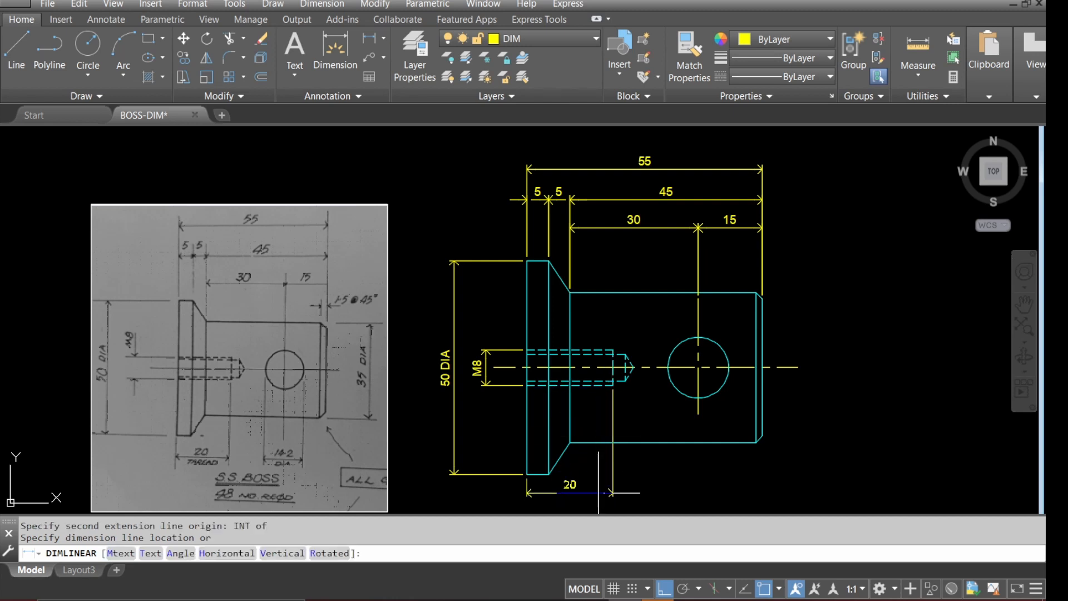
left_click(598, 501)
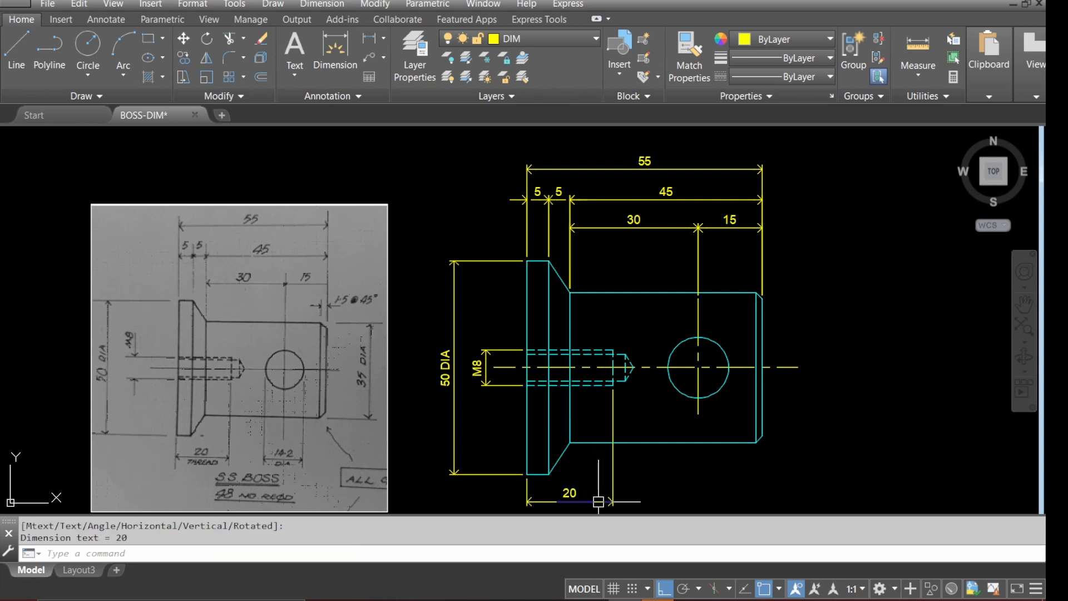
key("Escape")
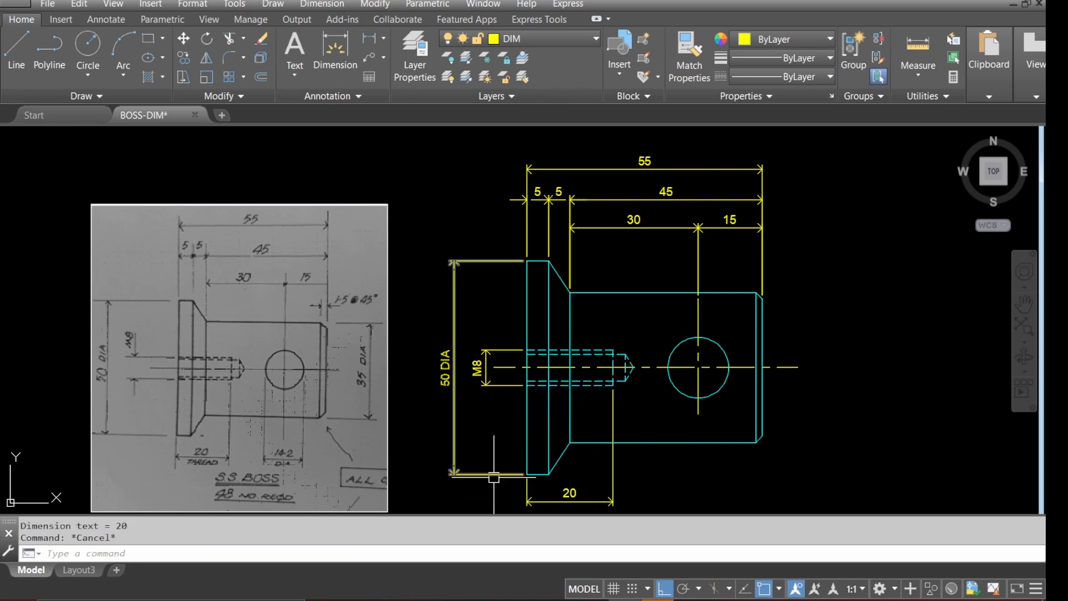
- Append THREAD to the thread depth dimension's text so it reads 20 THREAD, and end text editing
type("ed")
key("Return")
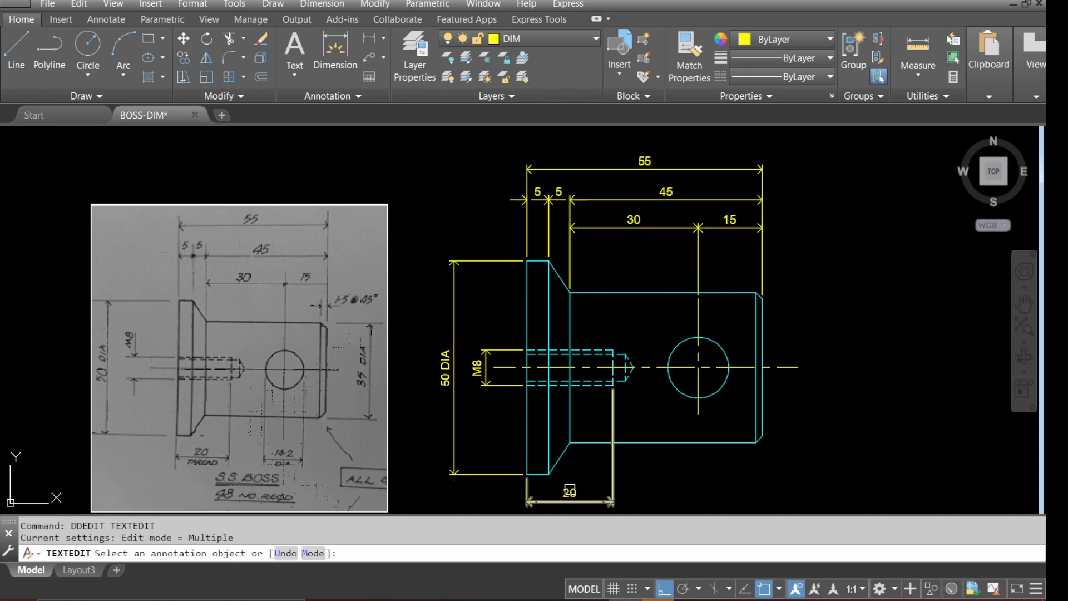
left_click(570, 492)
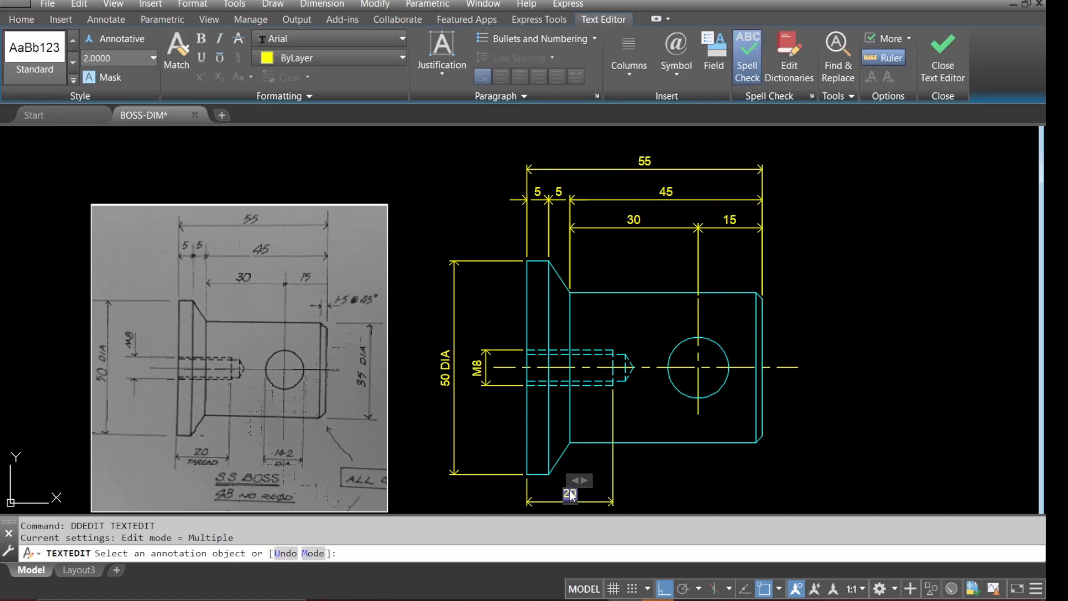
key("End")
type("TH")
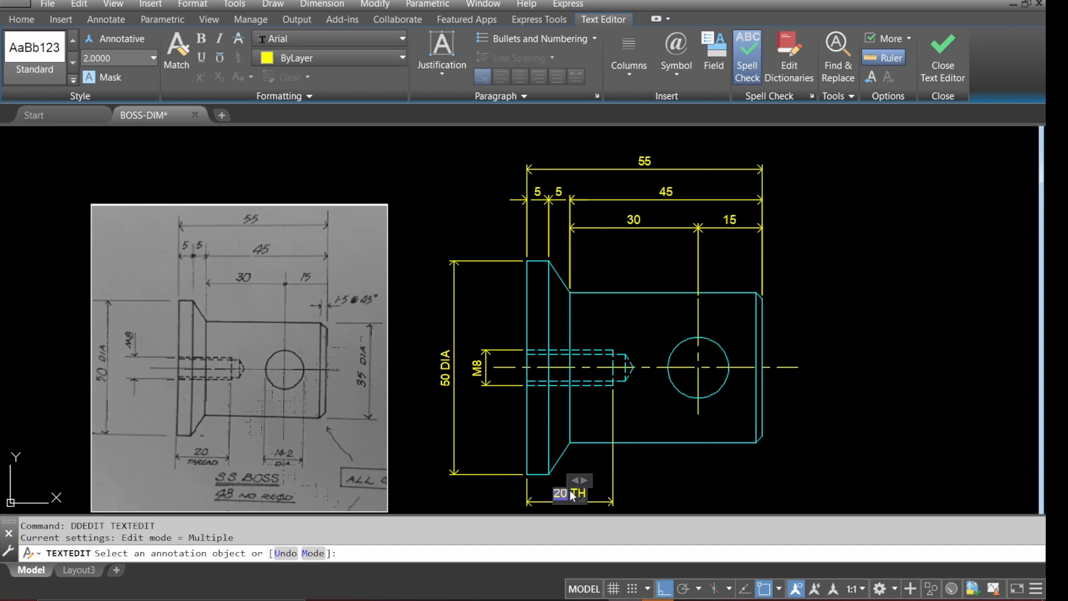
type("READ")
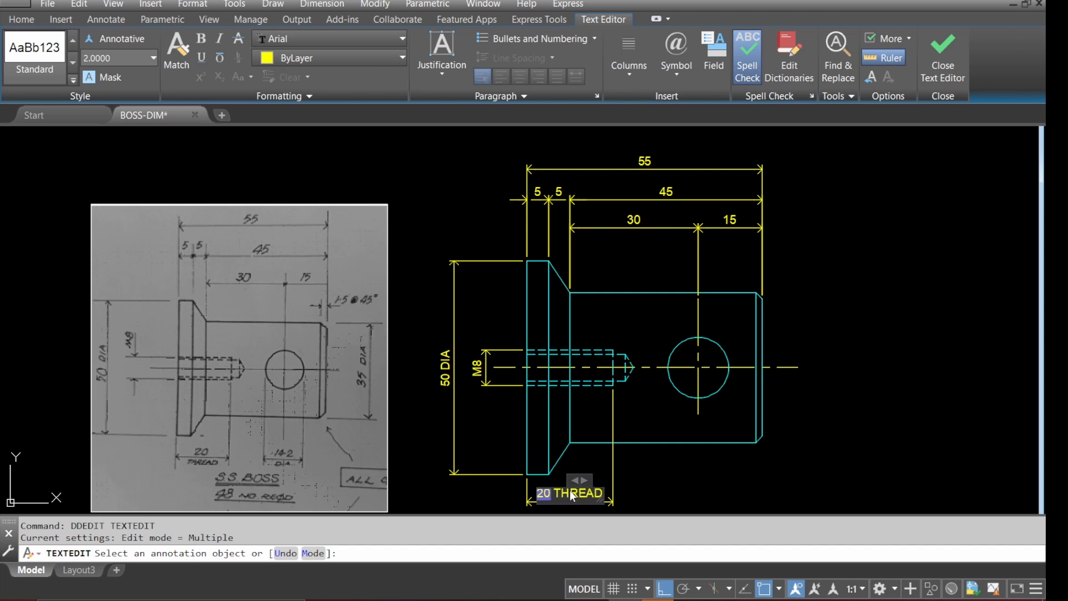
left_click(661, 479)
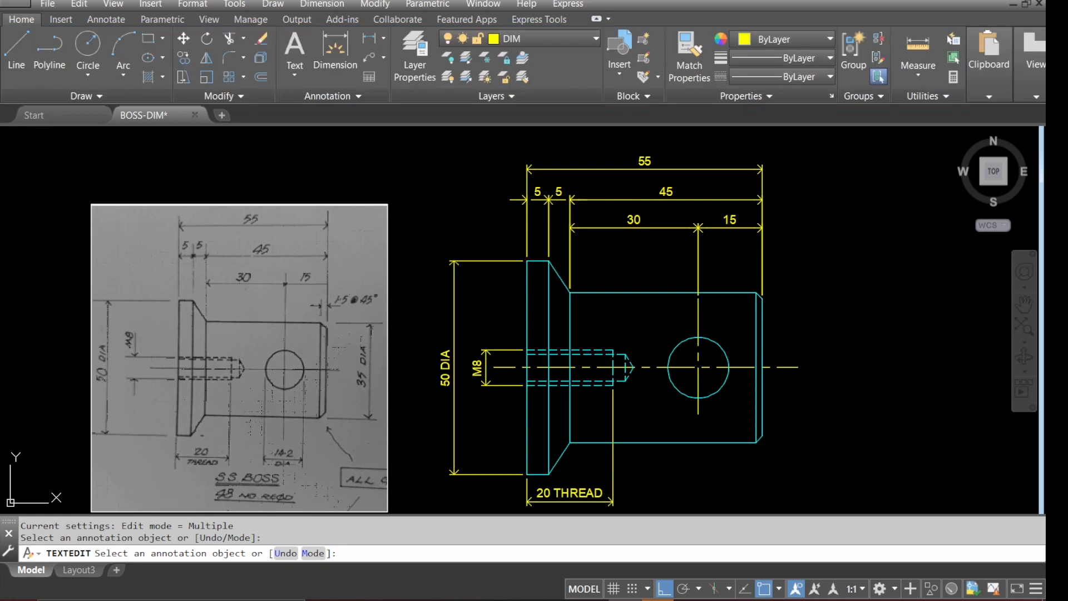
right_click(663, 479)
key("Escape")
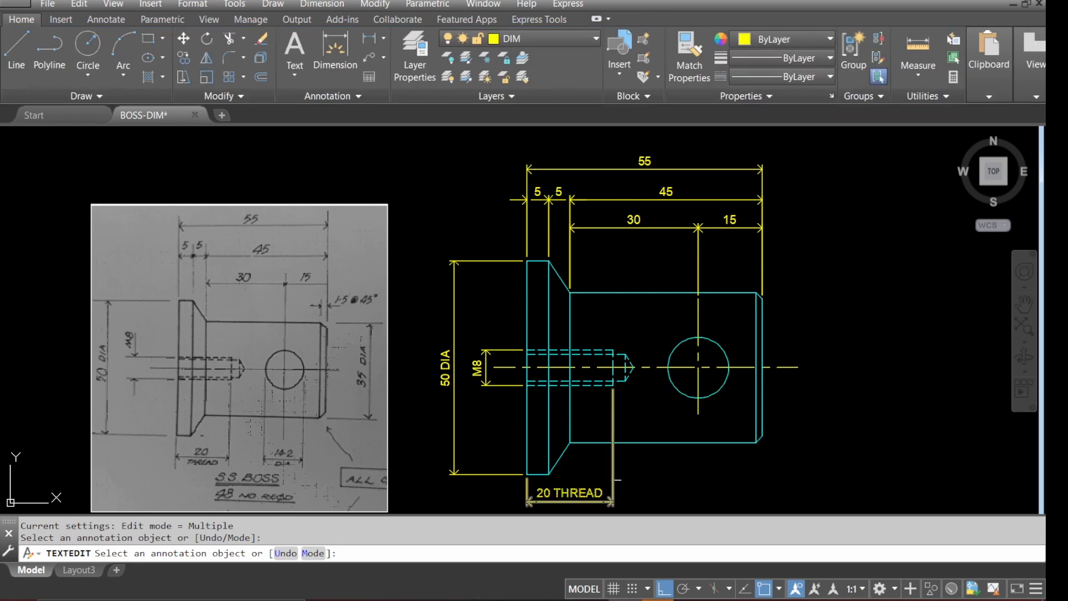
key("Escape")
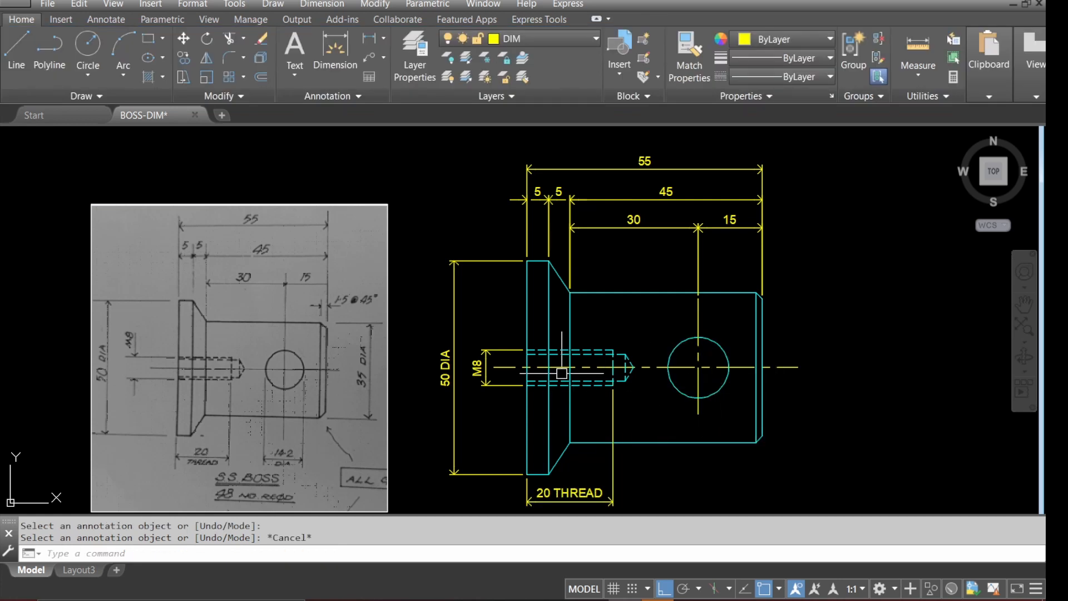
- Add a vertical linear dimension across the shank's full diameter at its chamfered end using intersection snaps, placed outside the end face
left_click(374, 41)
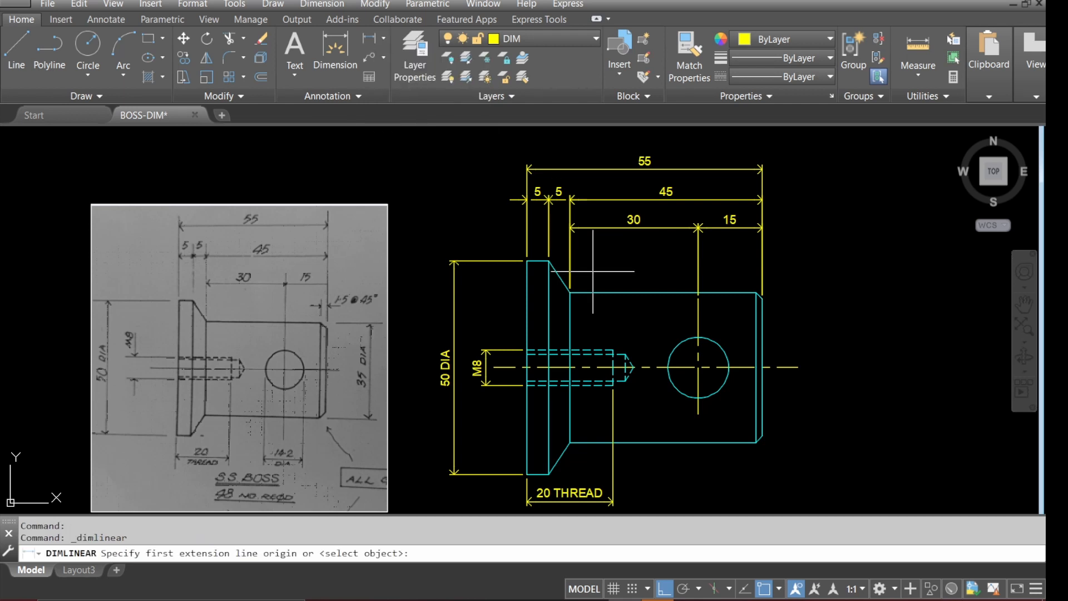
type("int")
key("Return")
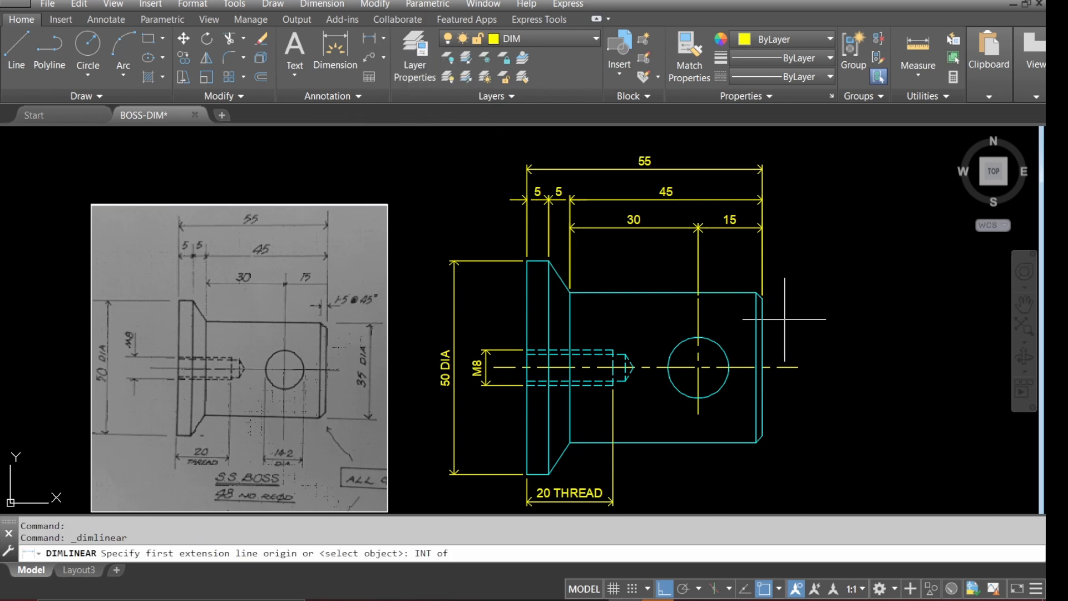
left_click(763, 298)
type("i")
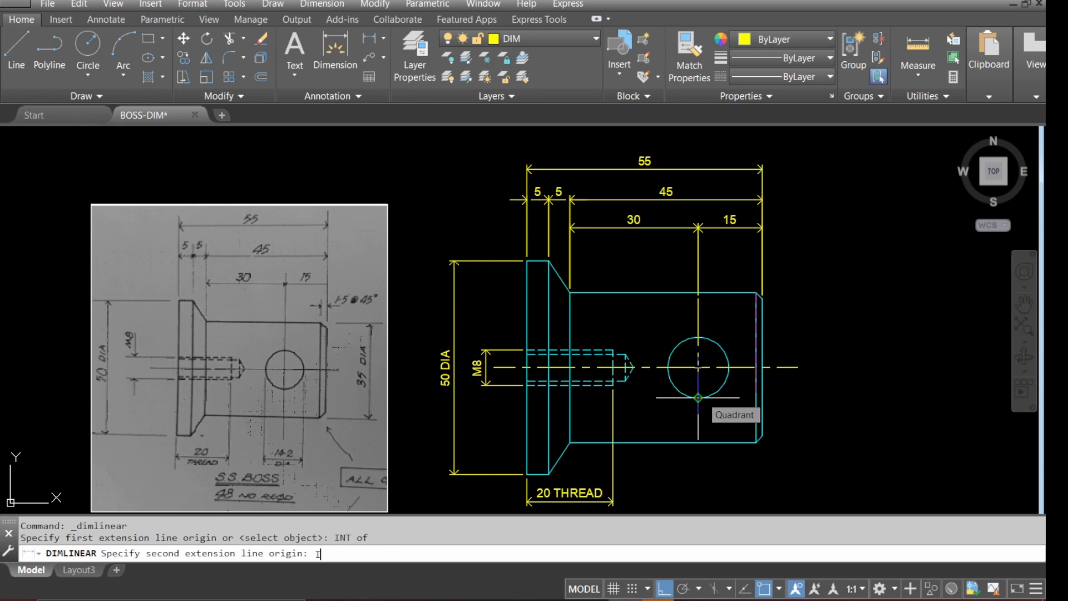
type("nt")
key("Return")
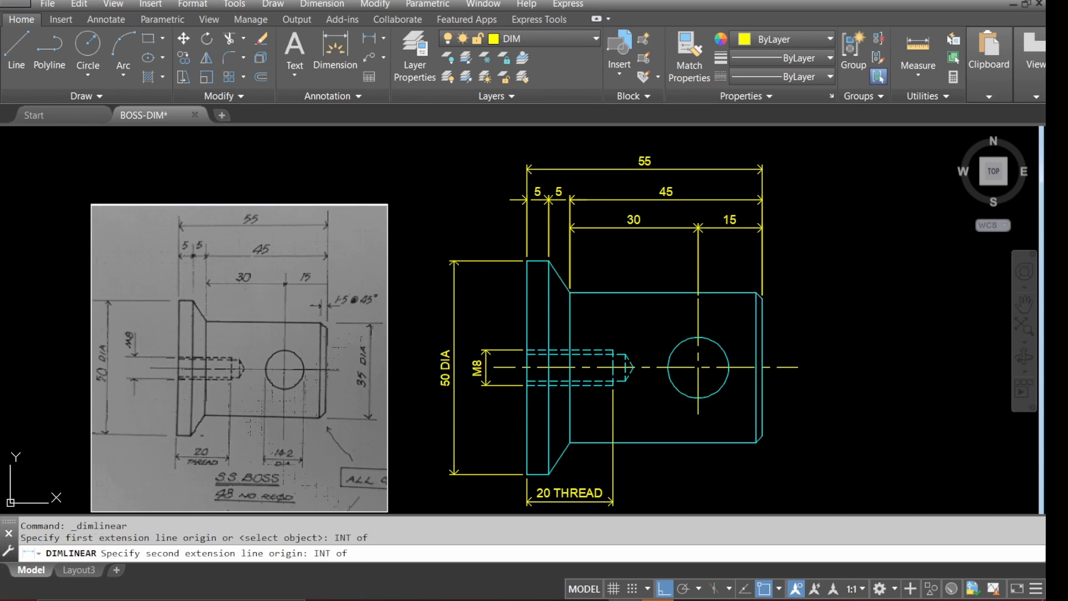
left_click(750, 436)
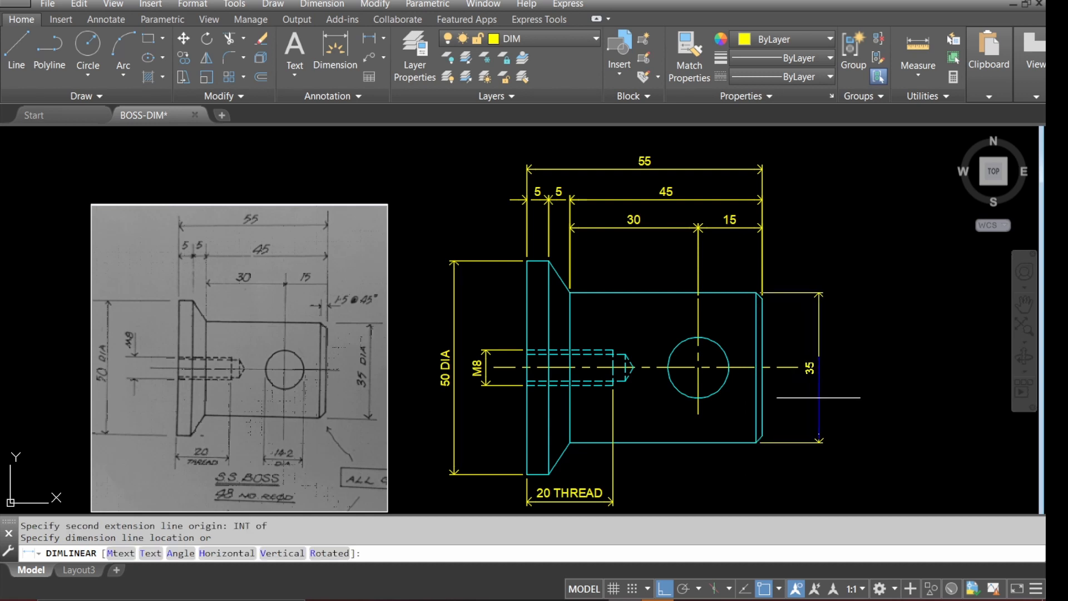
left_click(819, 397)
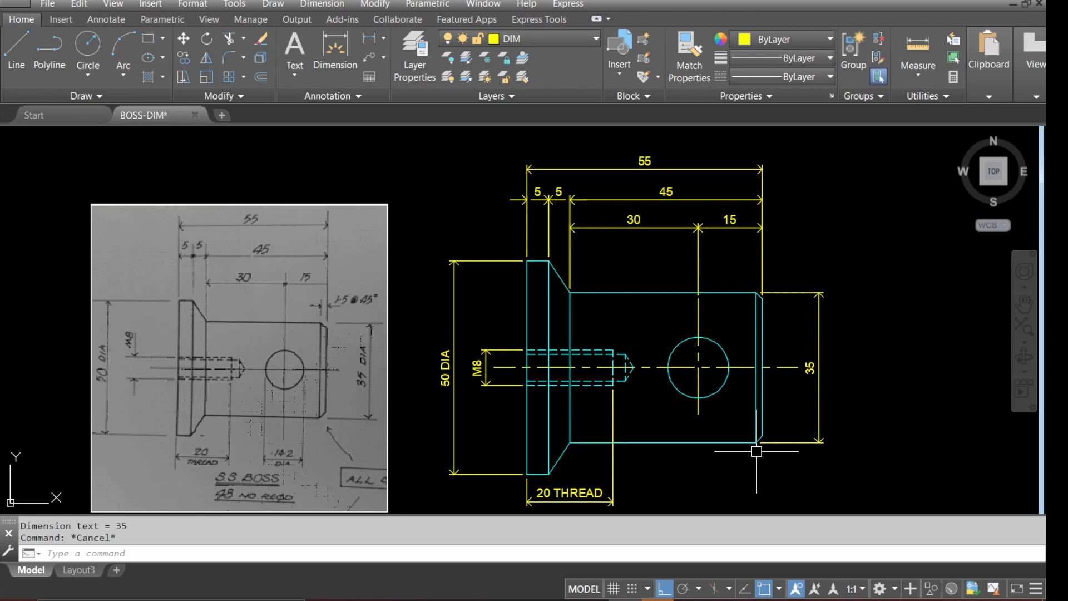
- Append DIA to the shank diameter dimension's text so it reads 35 DIA, and end text editing
type("DDEDIT")
key("Return")
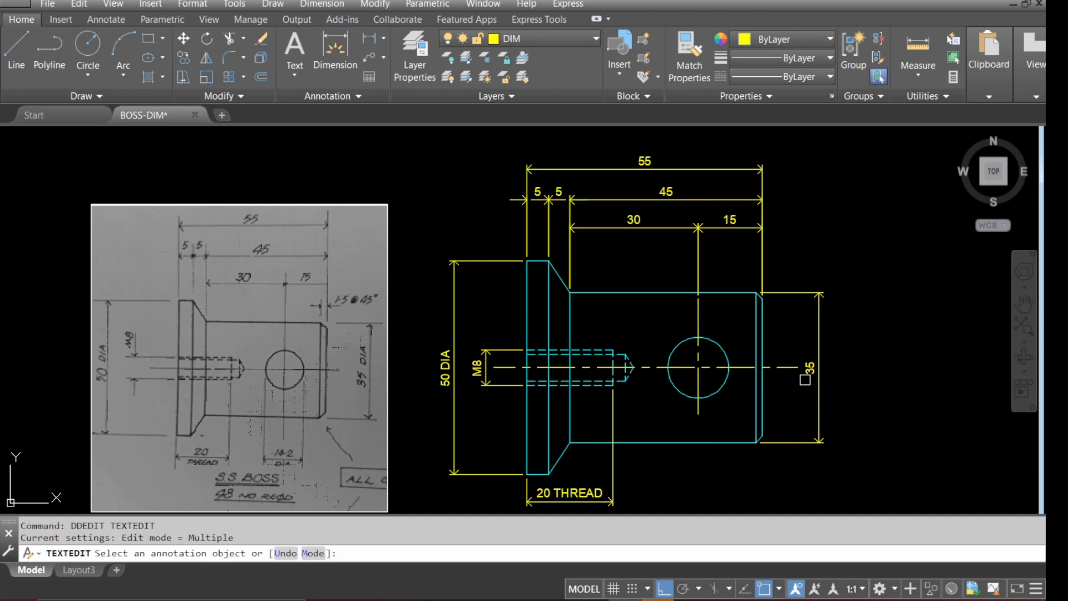
left_click(807, 374)
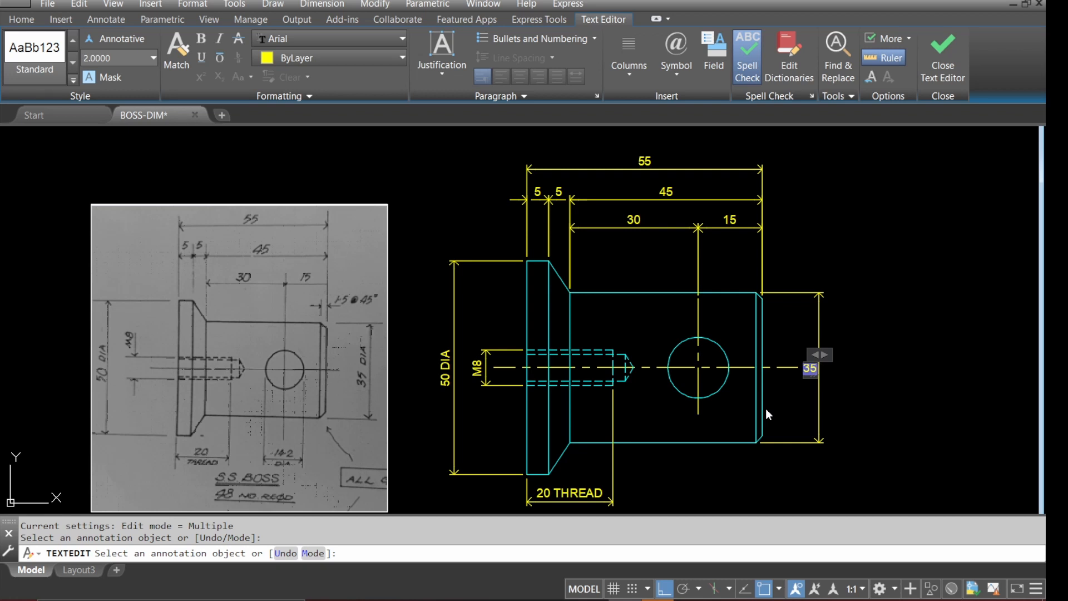
type("DIA")
left_click(707, 467)
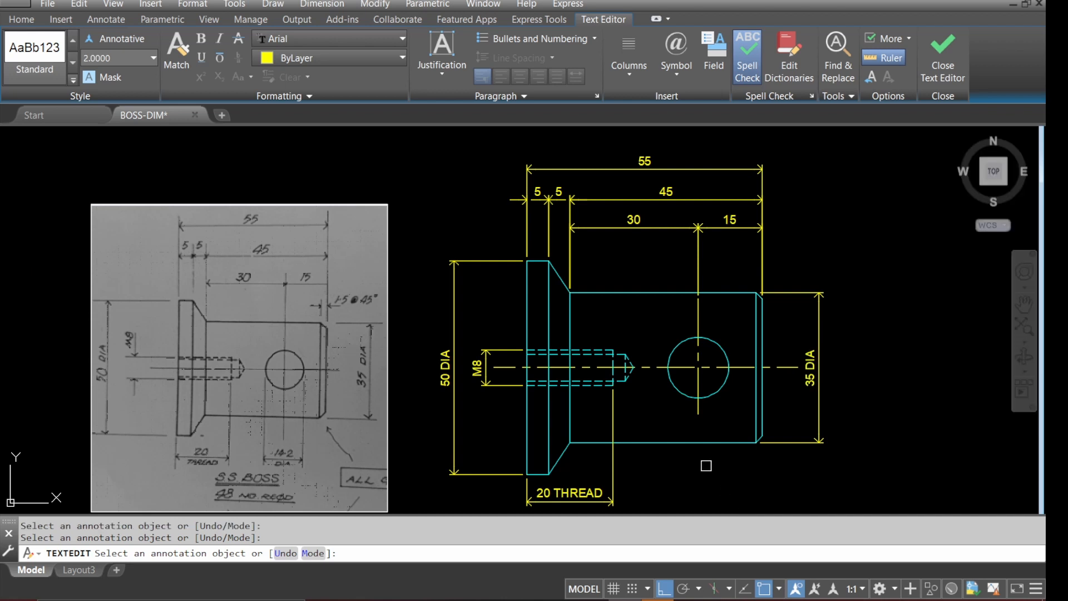
right_click(706, 467)
left_click(743, 334)
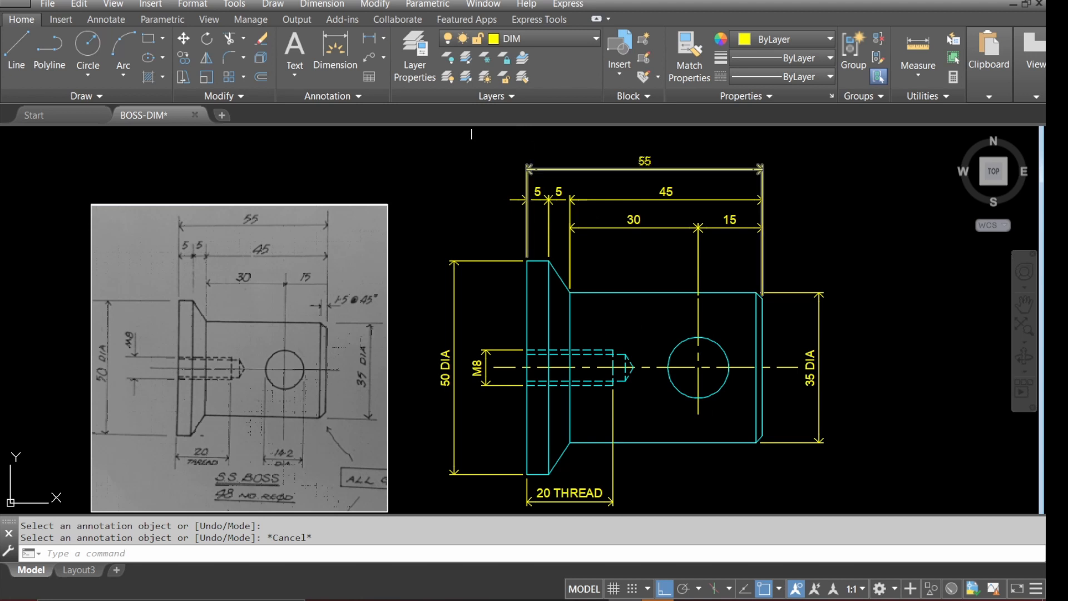
- Make 2MM DIMD the current dimension style and close the style manager
left_click(322, 5)
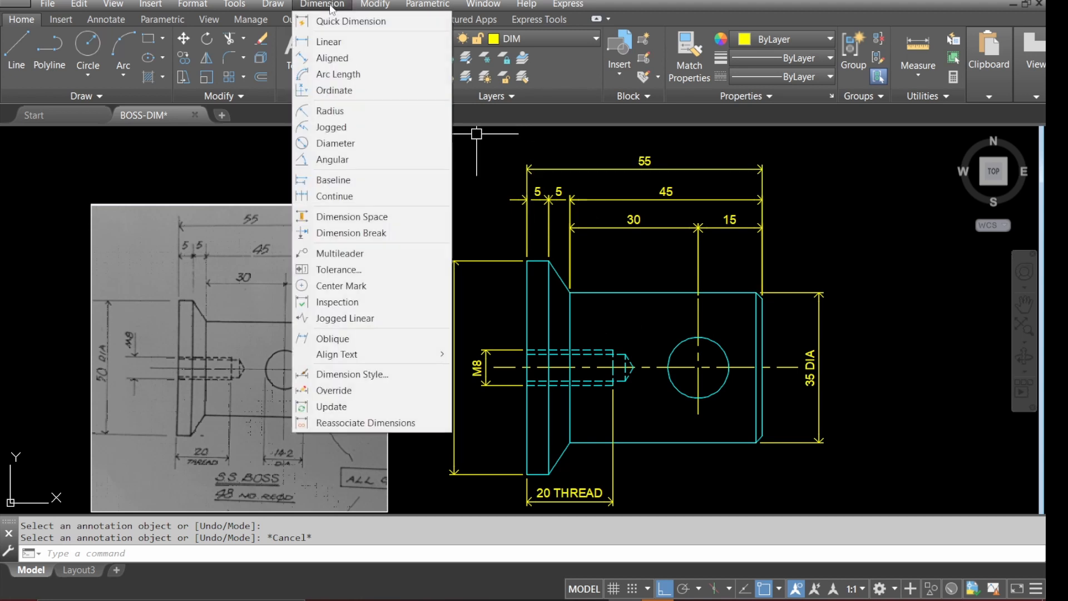
left_click(371, 377)
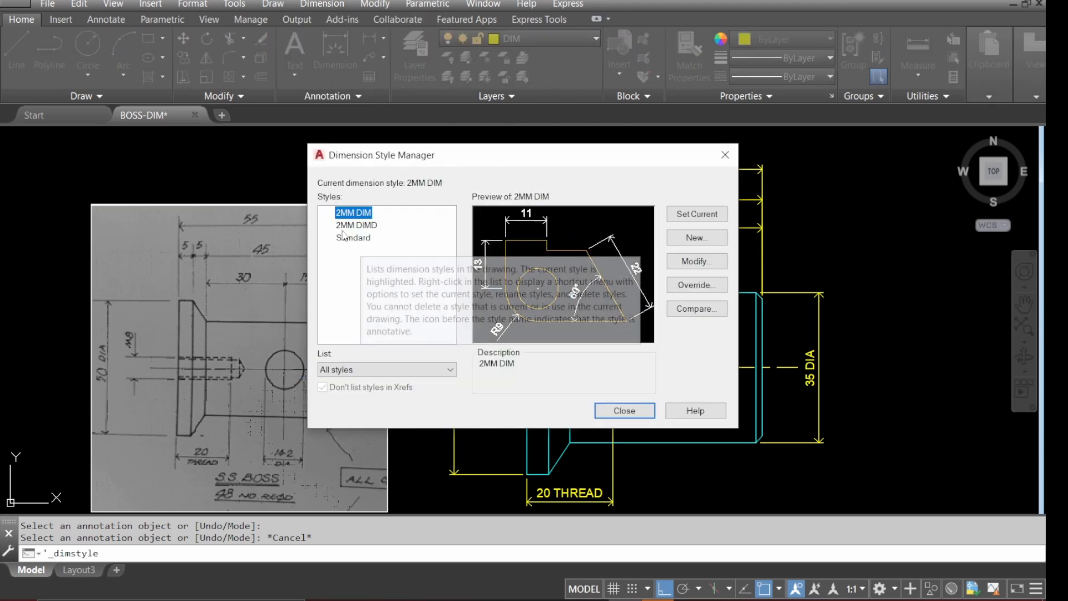
left_click(373, 227)
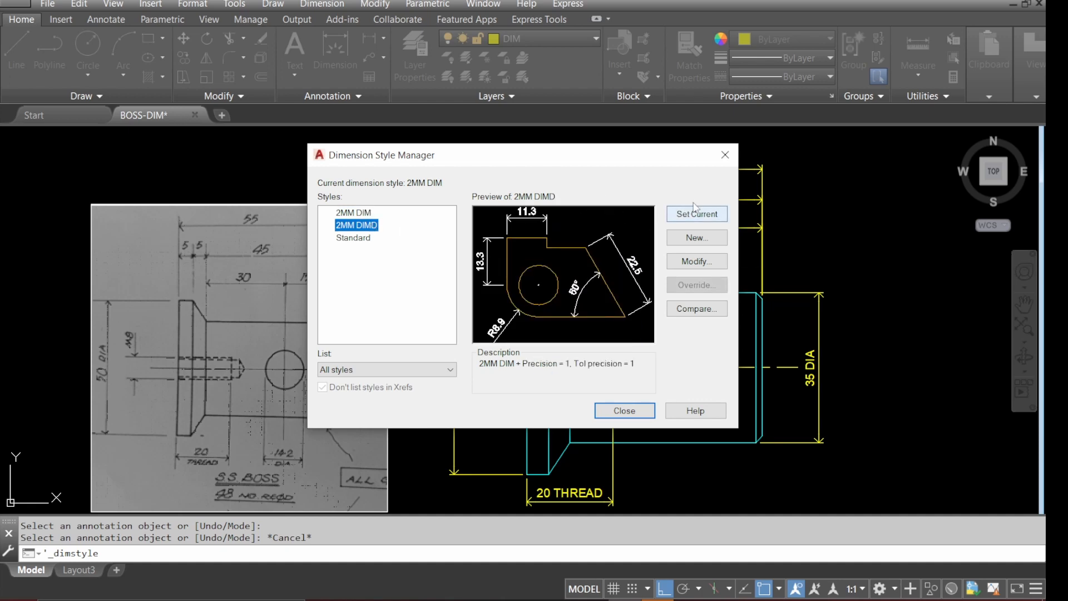
left_click(702, 219)
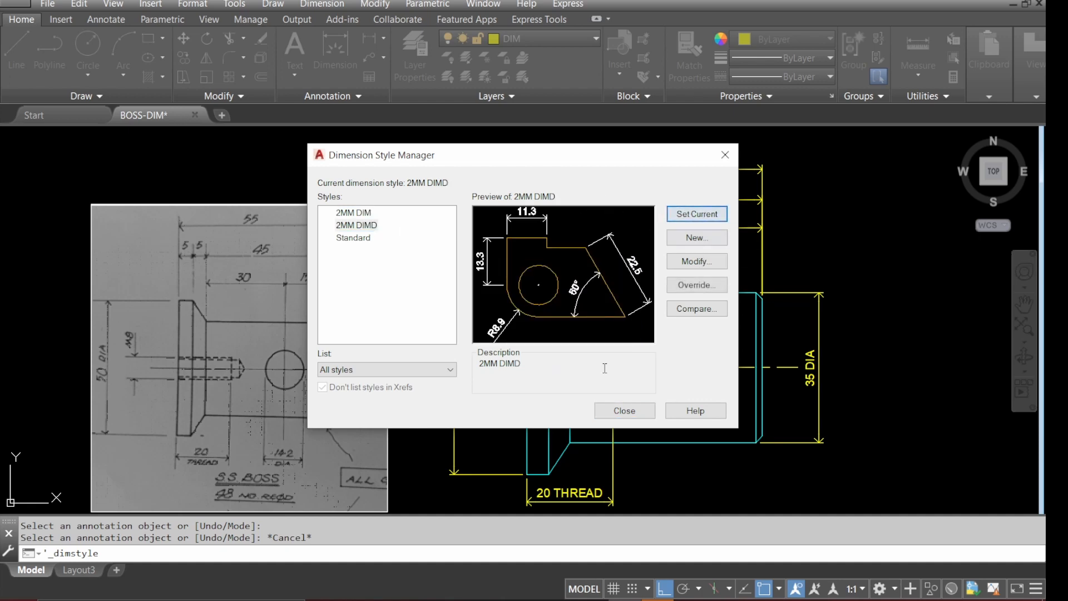
left_click(617, 414)
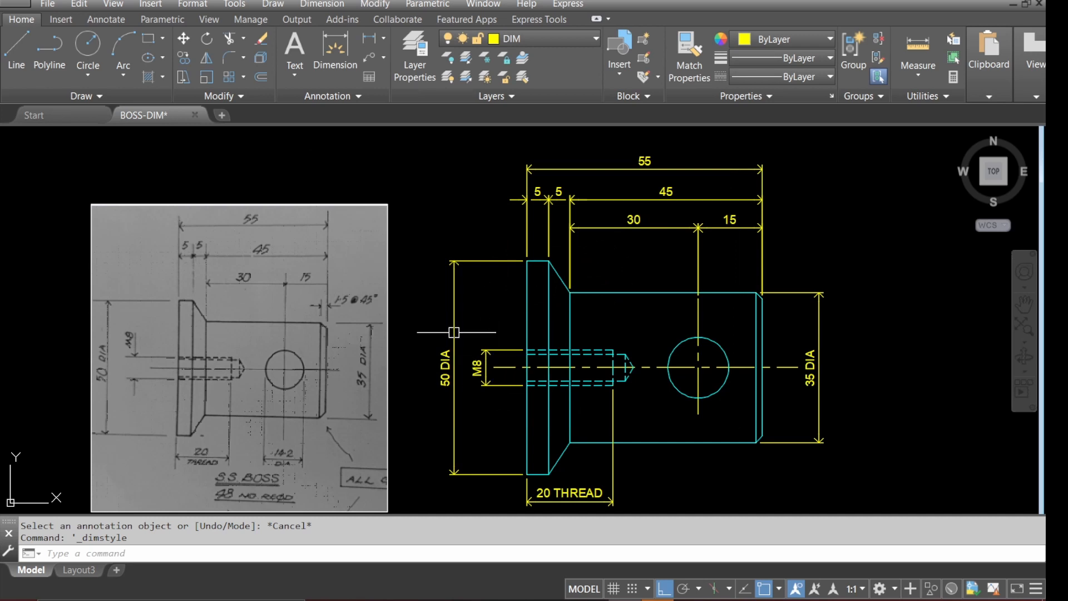
- Add a horizontal linear dimension to the cross hole by selecting its circle, placing it level with the 20 THREAD dimension line using an endpoint snap
left_click(371, 40)
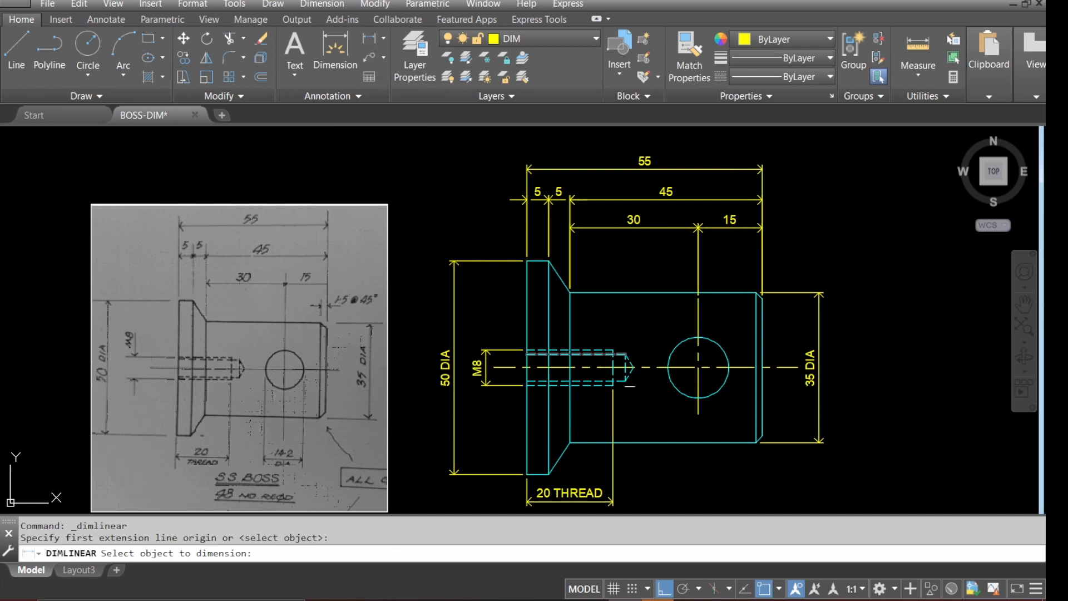
left_click(674, 389)
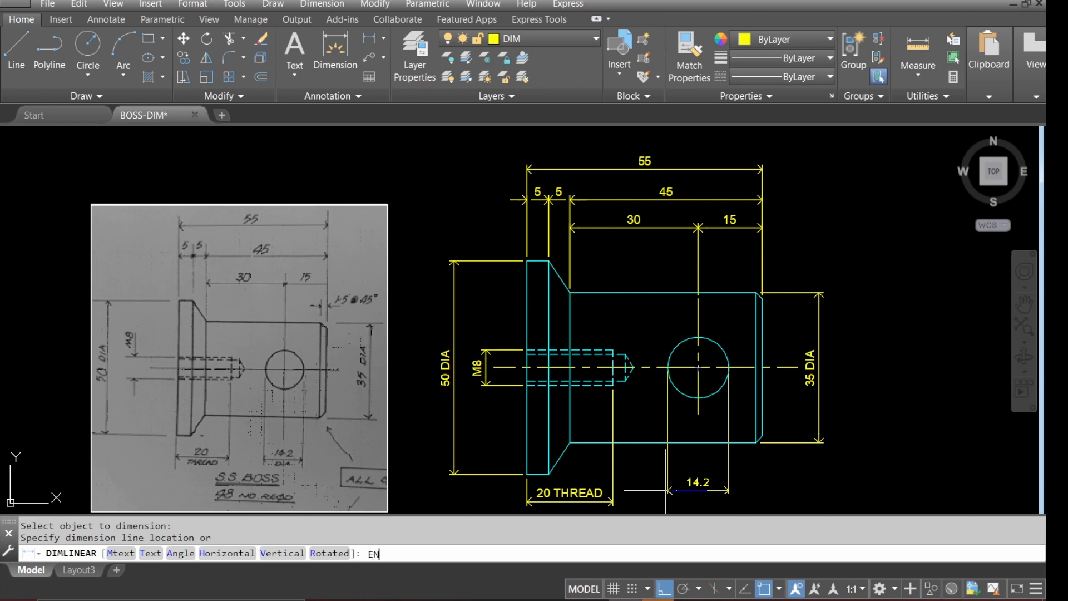
type("D")
key("Return")
left_click(564, 502)
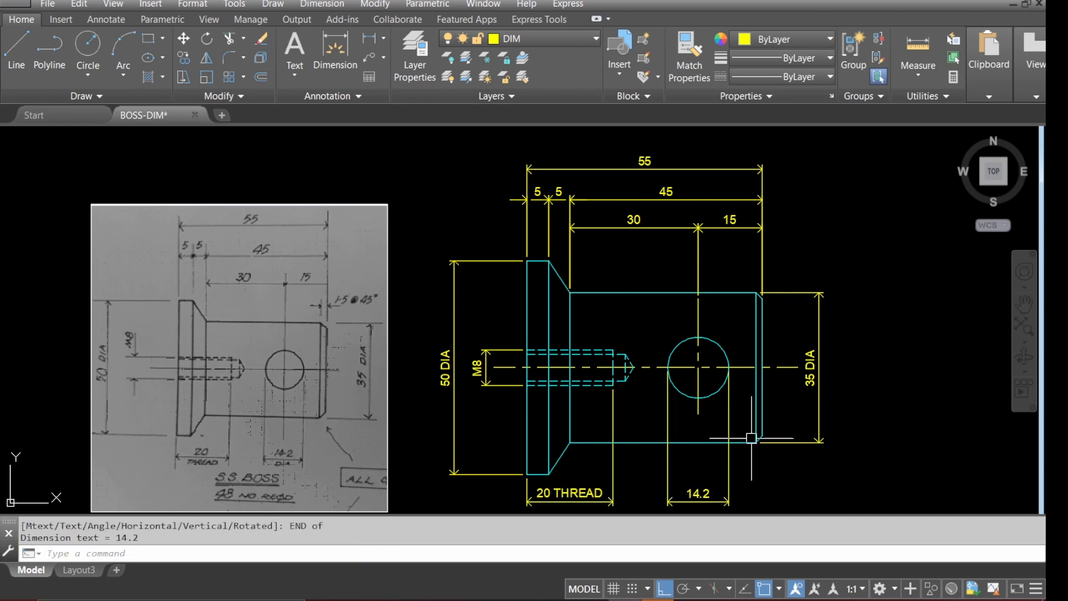
type("dde")
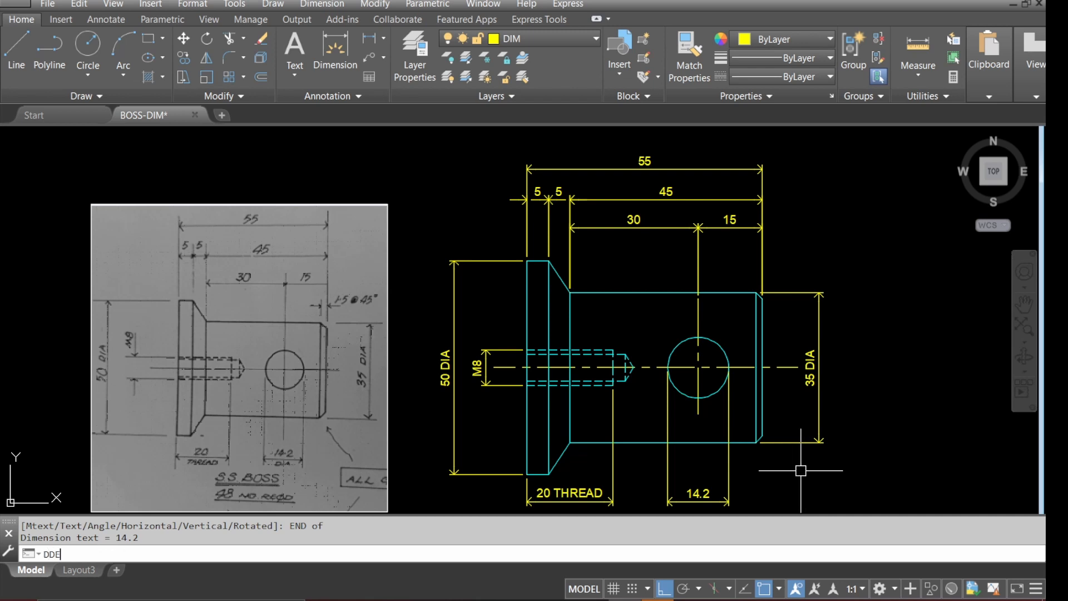
key("Return")
key("Escape")
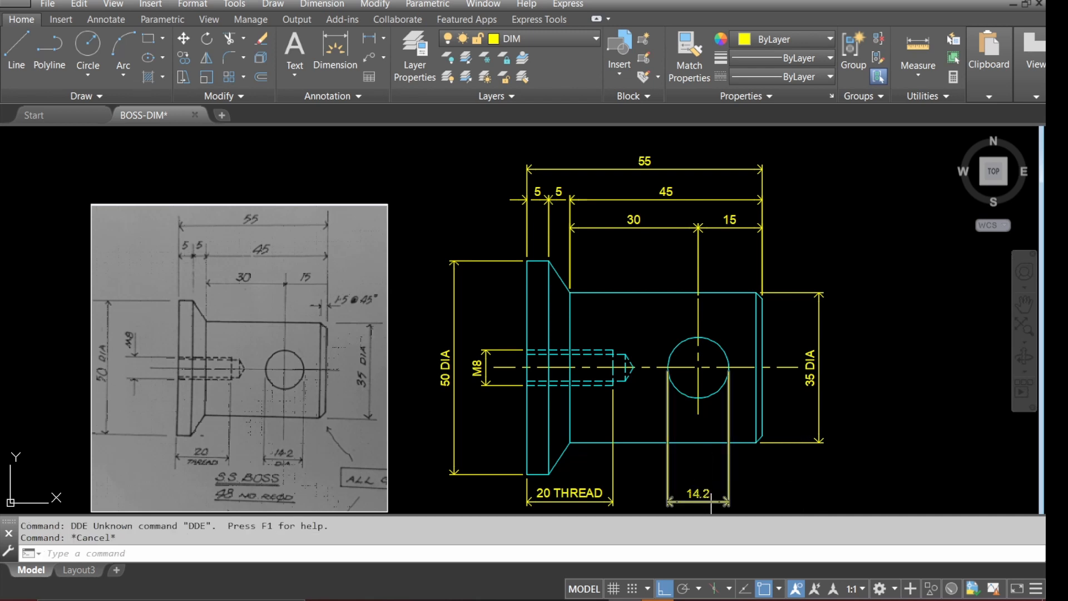
- Append DIA to the cross hole dimension's text so it reads 14.2 DIA, and end text editing
type("dde")
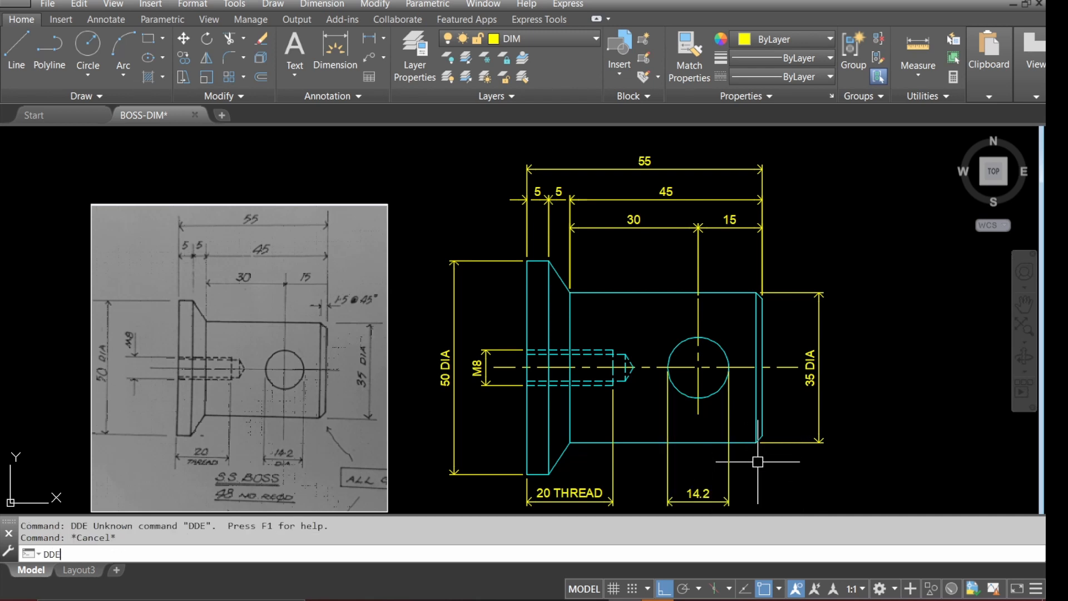
type("d")
key("Return")
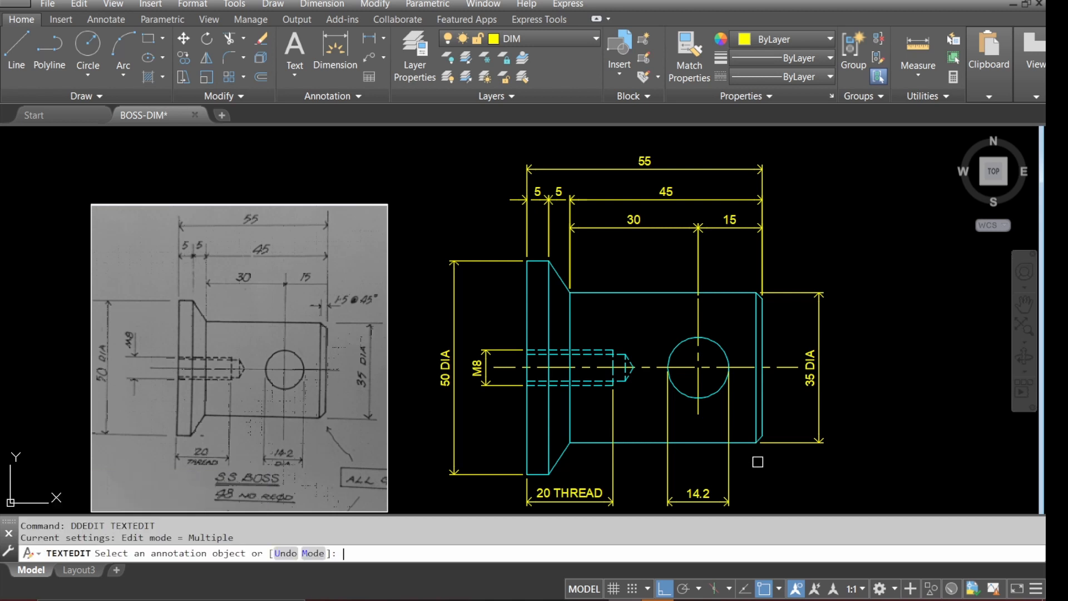
left_click(709, 489)
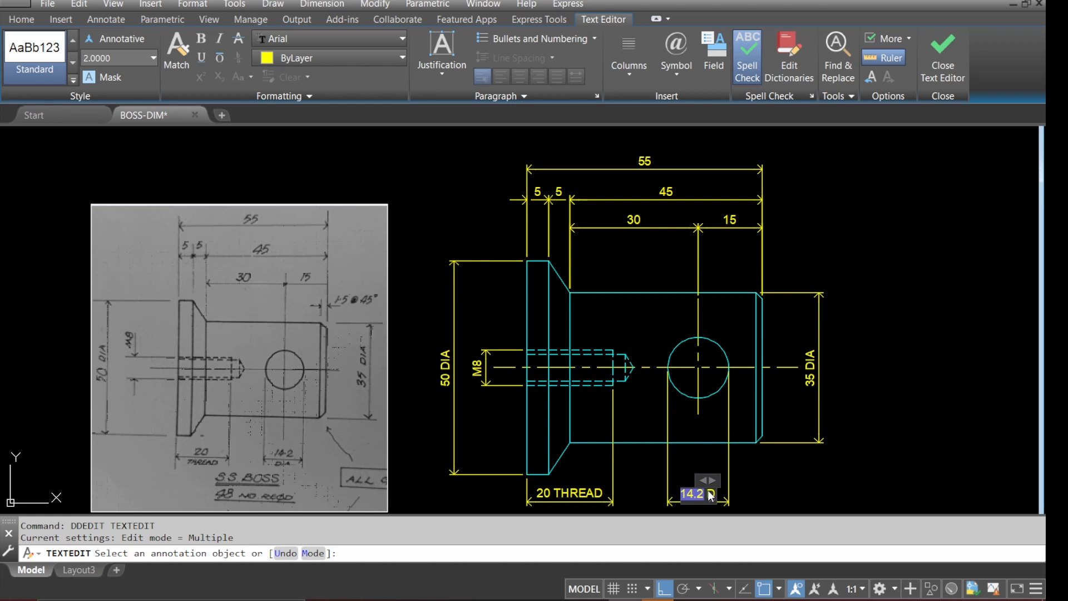
type("DIA")
left_click(793, 473)
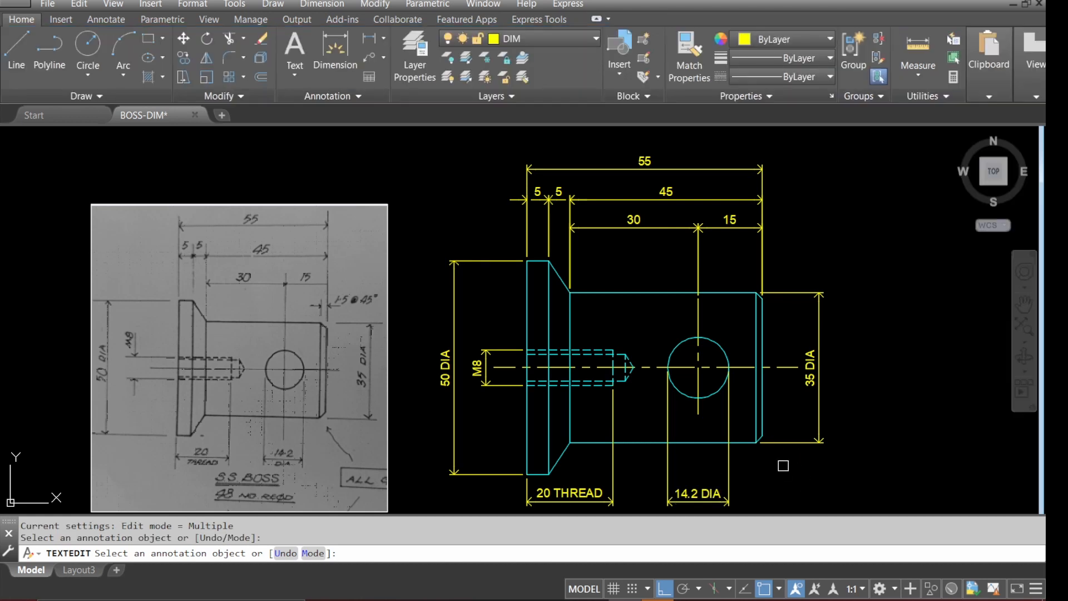
key("Escape")
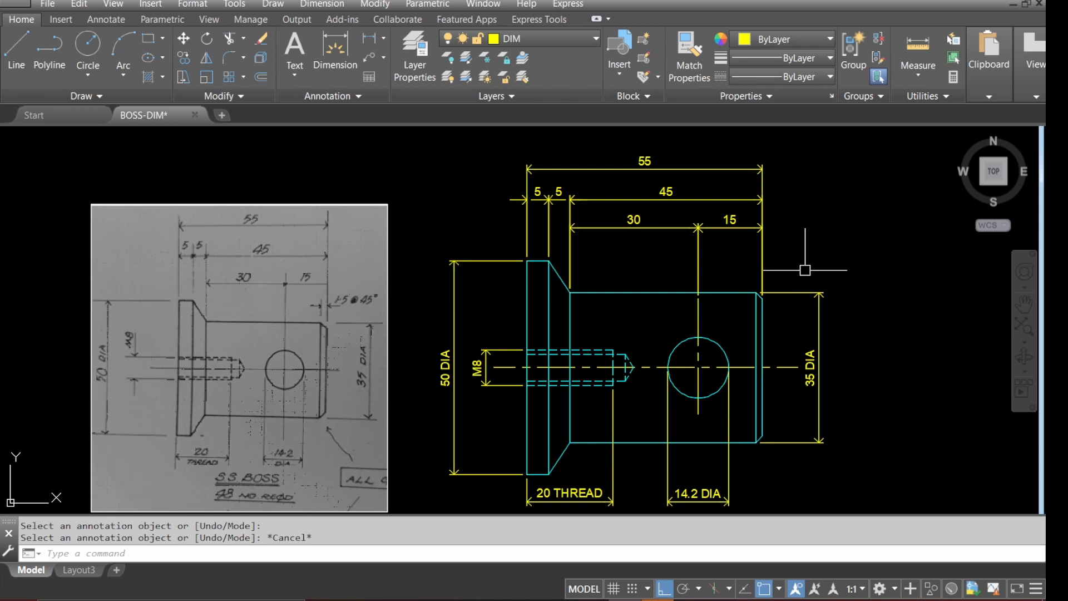
- Add a horizontal linear dimension across the shank's upper end chamfer, with its text outside the end face, below the 15 dimension
scroll(801, 267, "up", 2)
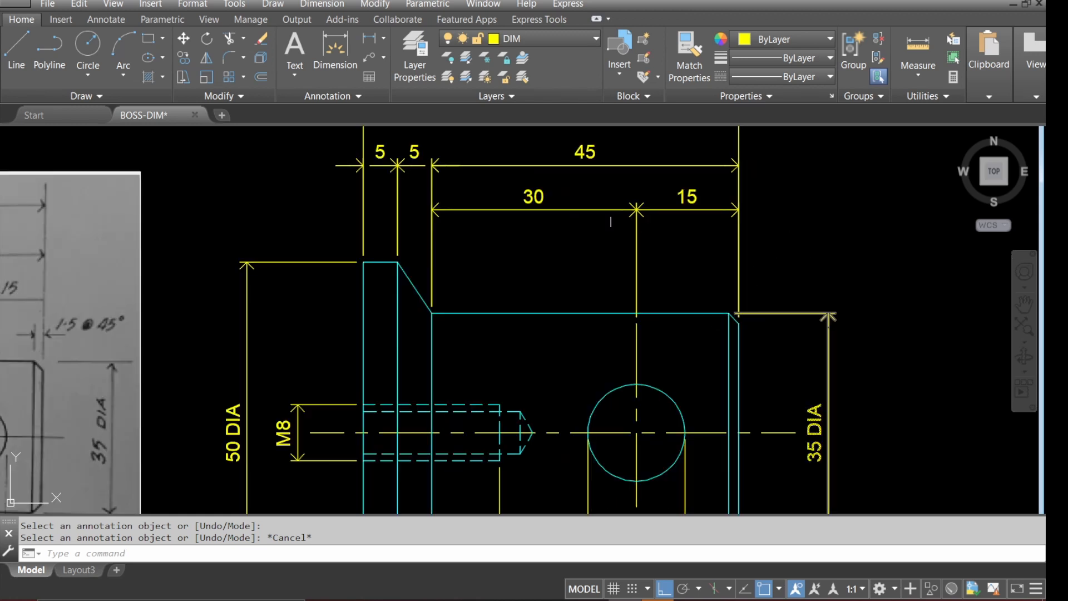
left_click(369, 38)
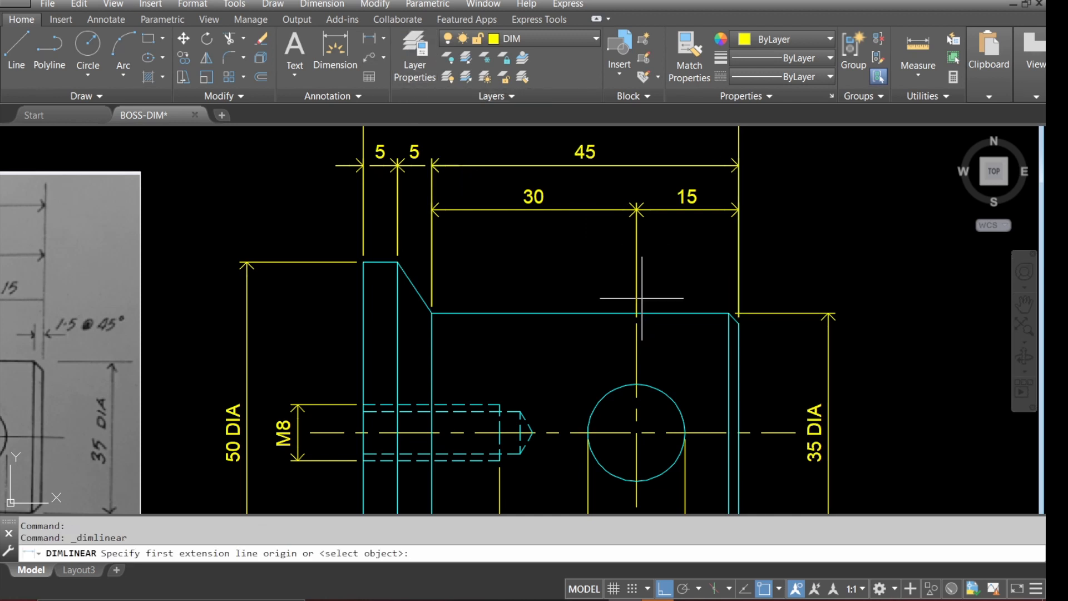
left_click(728, 314)
left_click(738, 322)
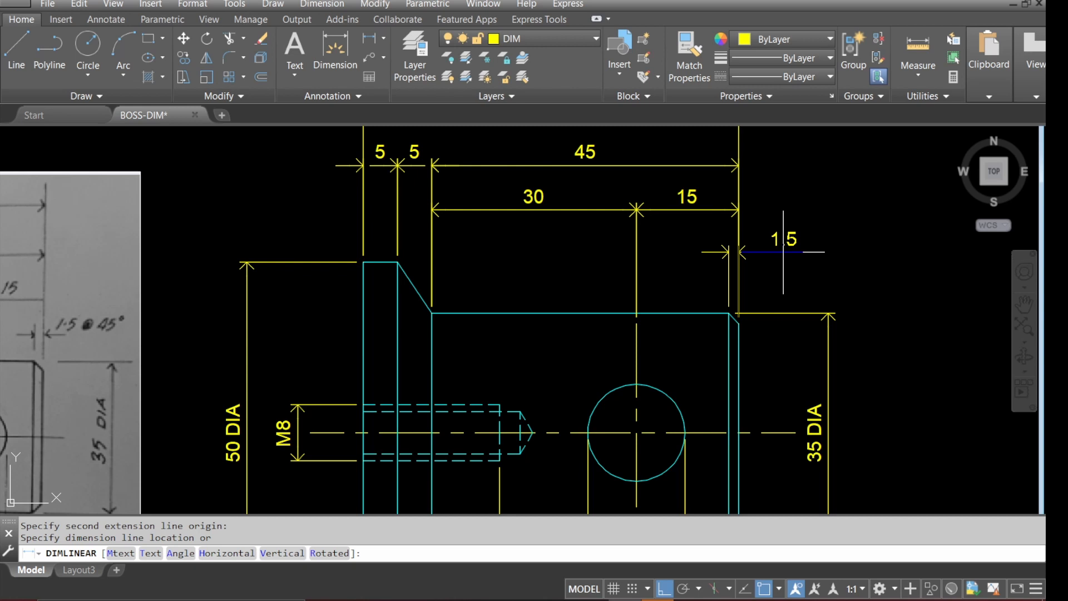
left_click(783, 252)
key("Escape")
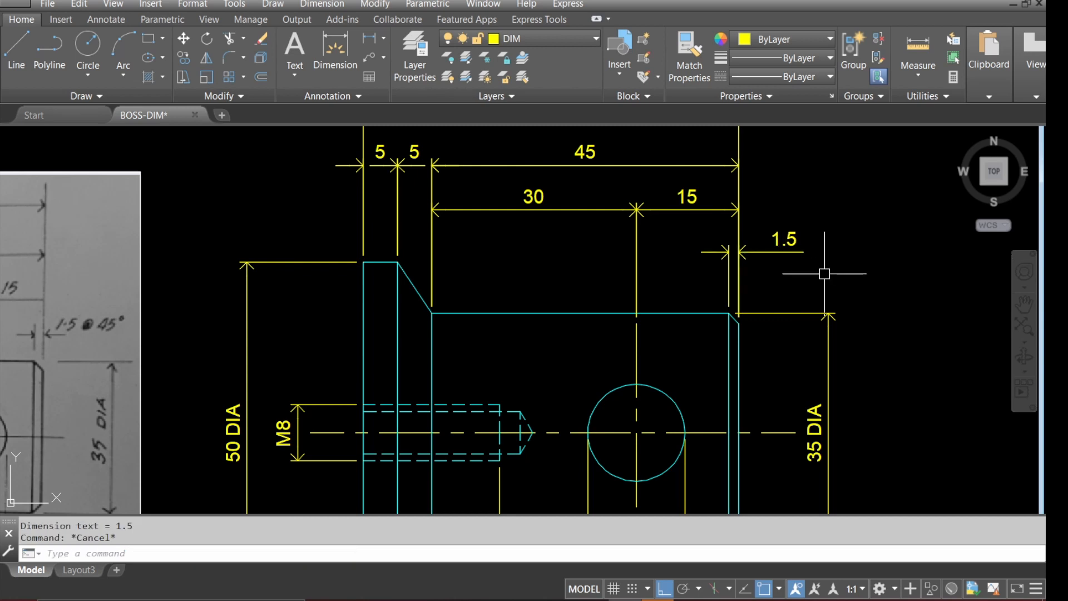
- Append @ 45° to the chamfer dimension's text so it reads 1.5 @ 45°, using %%d for the degree symbol, and end text editing
type("ed")
key("Return")
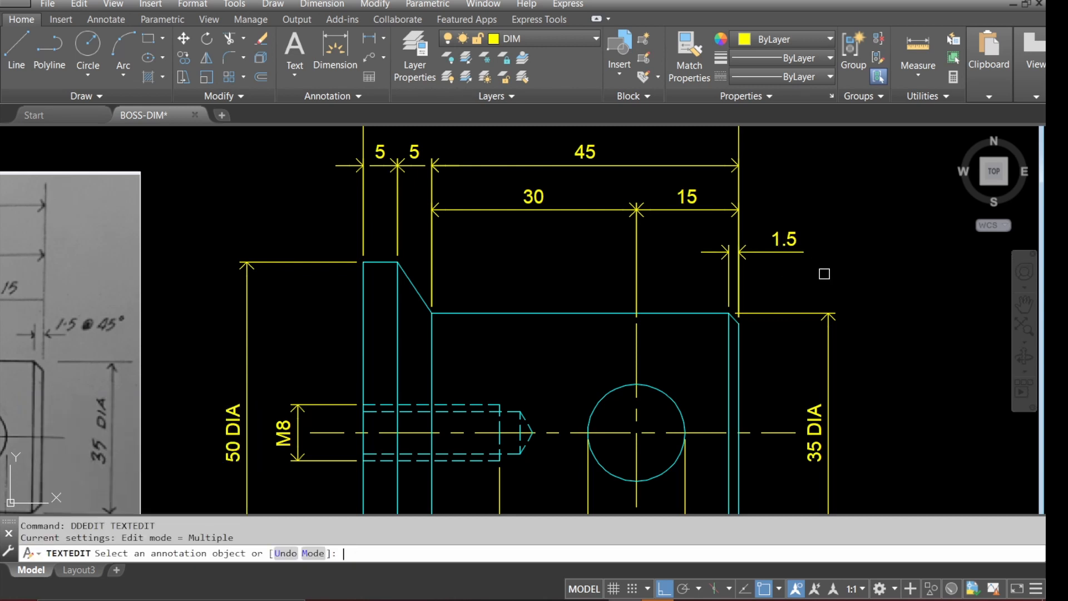
left_click(800, 253)
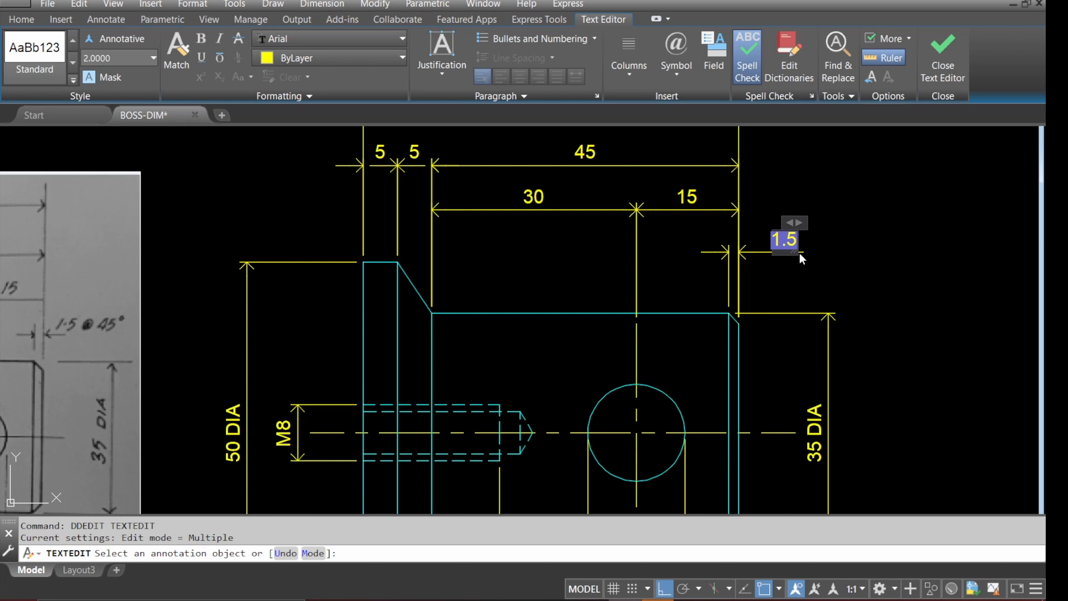
type("@")
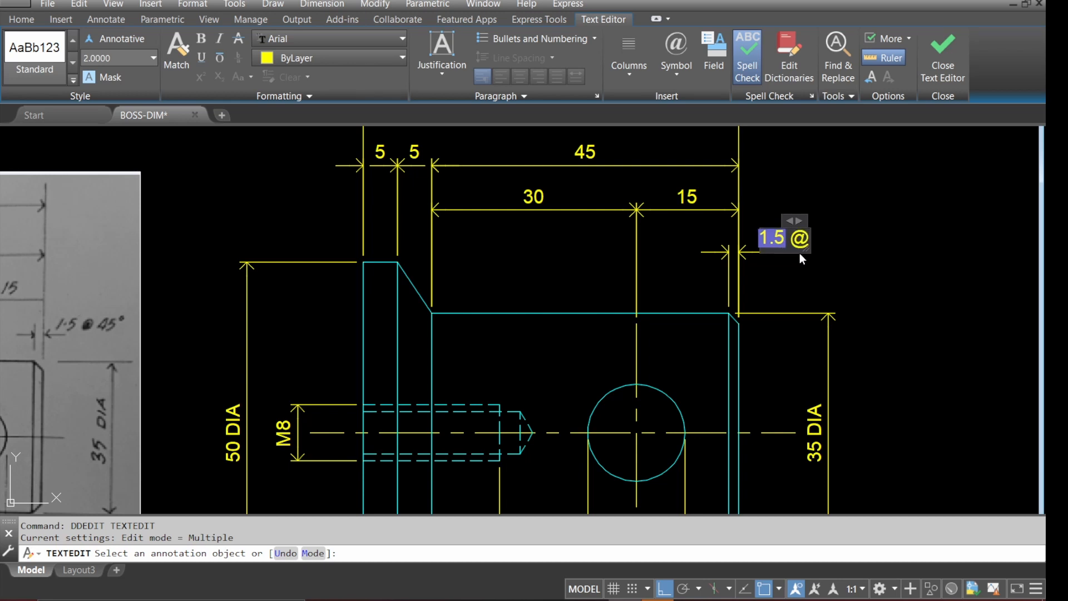
type(" 45")
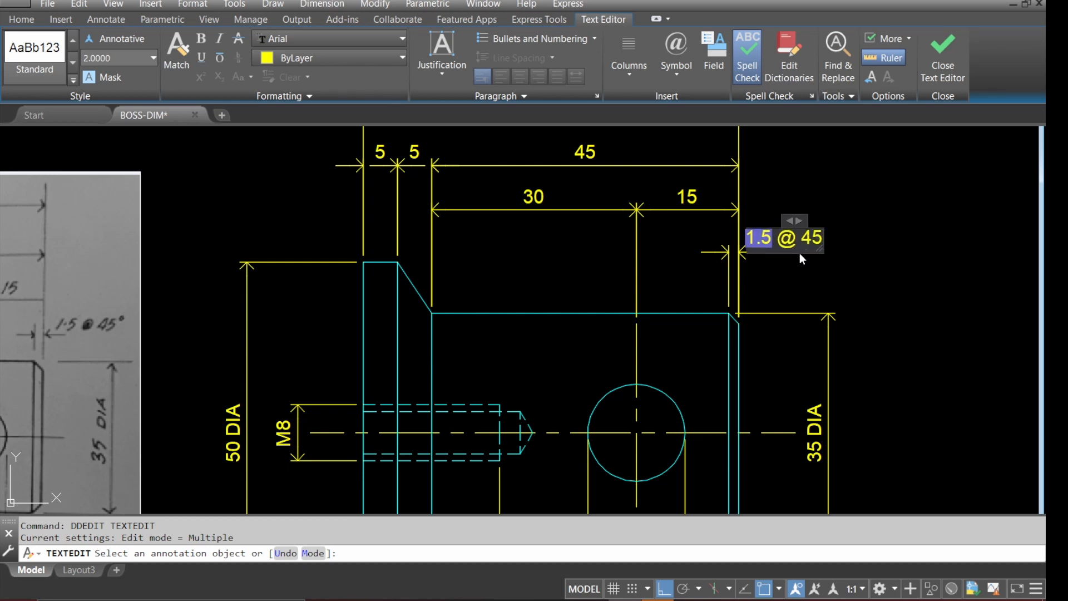
type("%%")
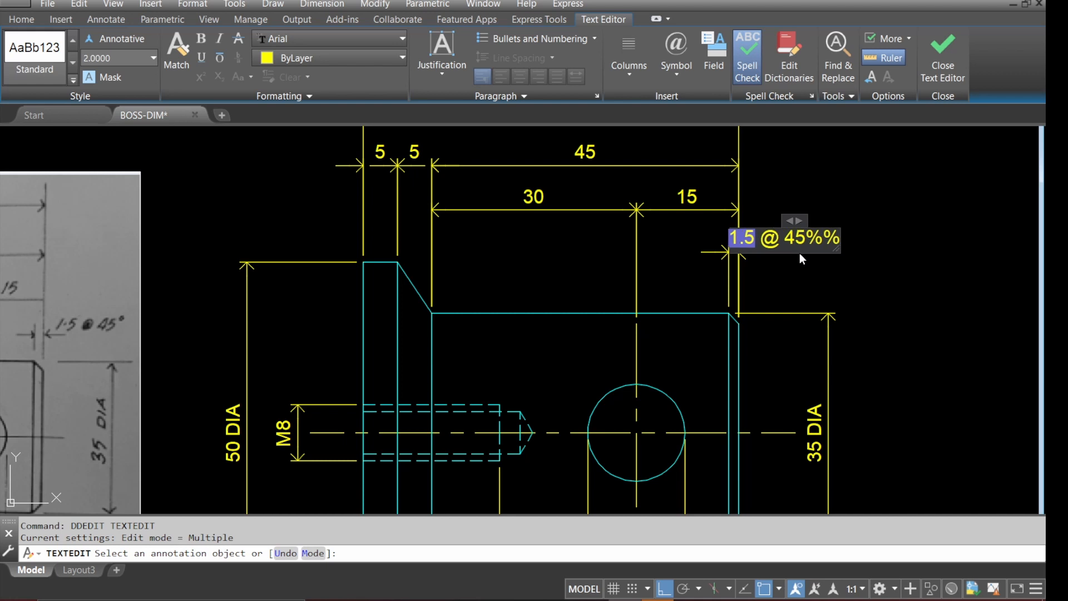
type("d")
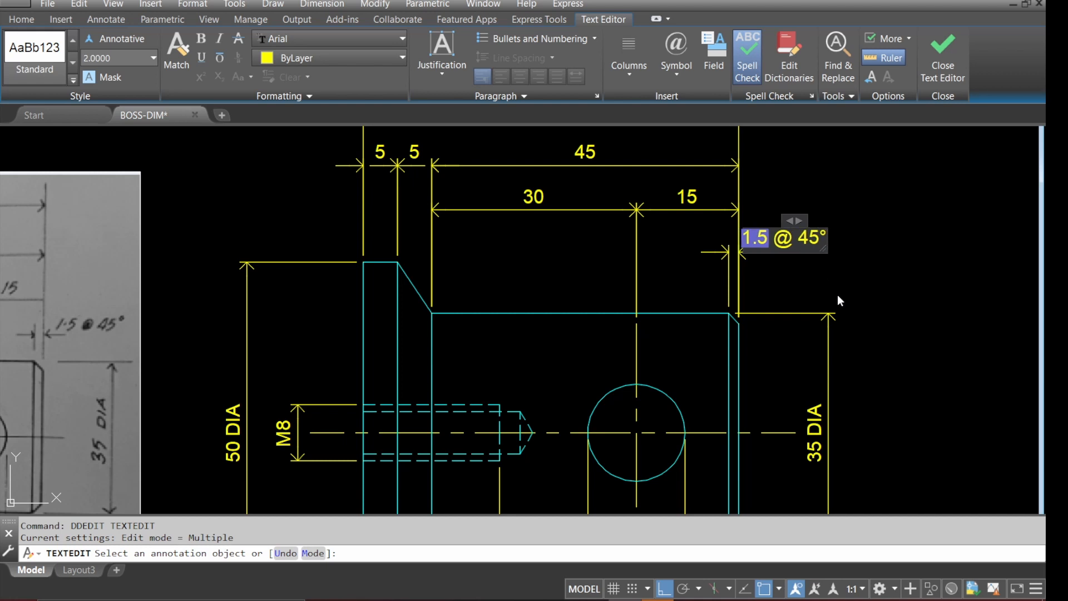
left_click(838, 296)
right_click(837, 293)
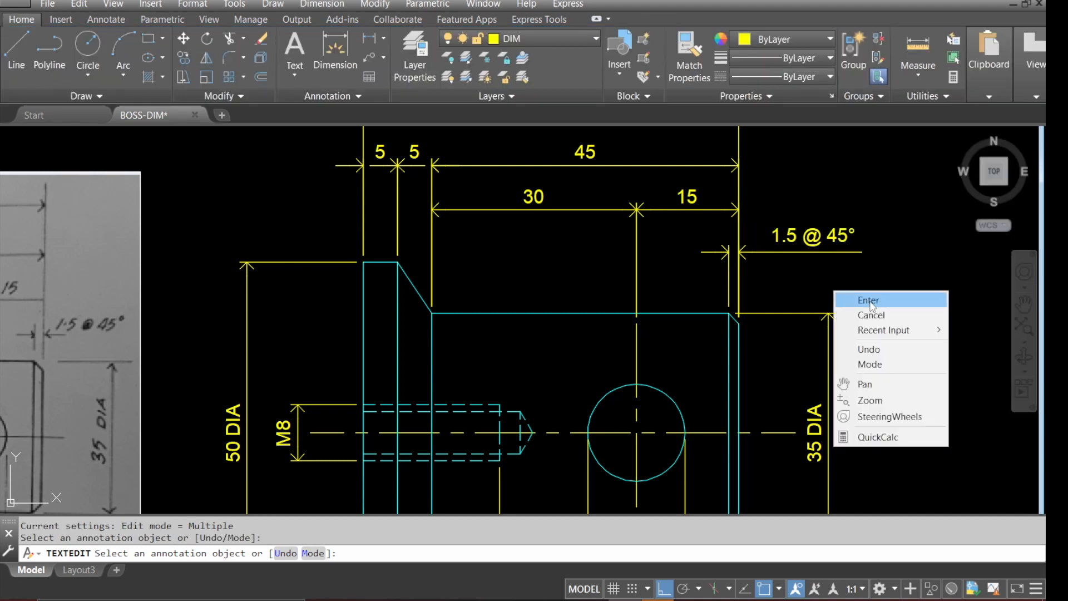
left_click(872, 305)
- Explode the two adjacent 5 dimensions above the flange and its taper
scroll(756, 271, "down", 2)
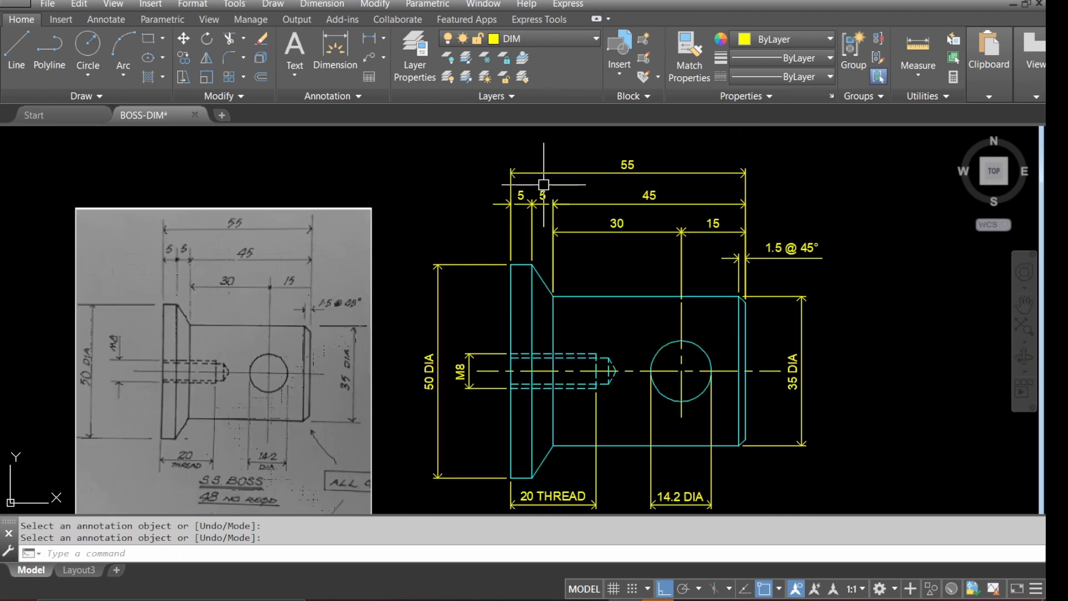
scroll(548, 186, "up", 4)
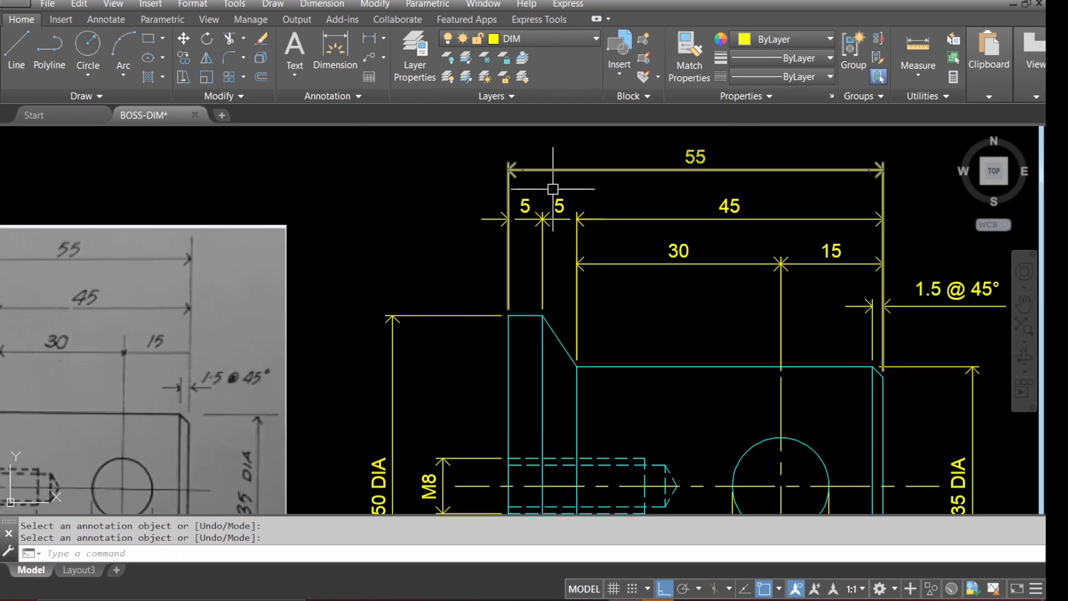
scroll(553, 189, "up", 2)
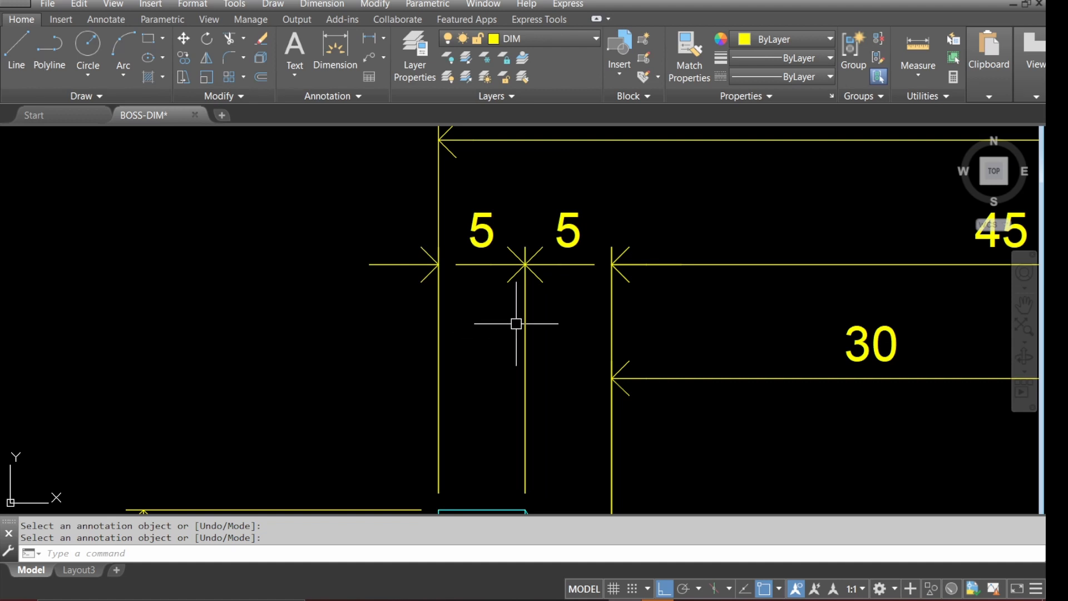
type("EX")
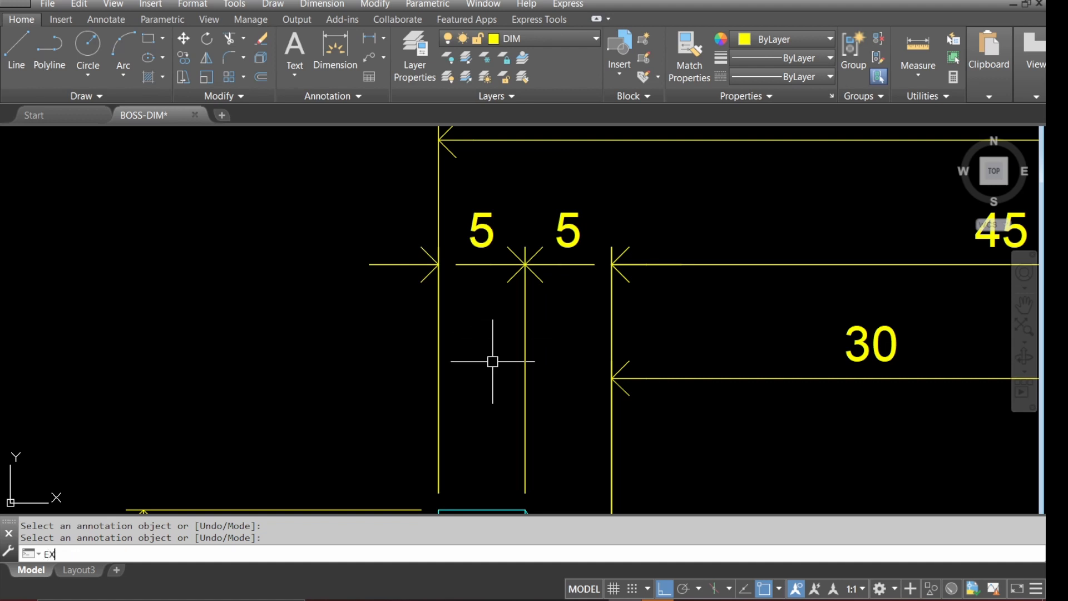
type("PLODE")
key("Return")
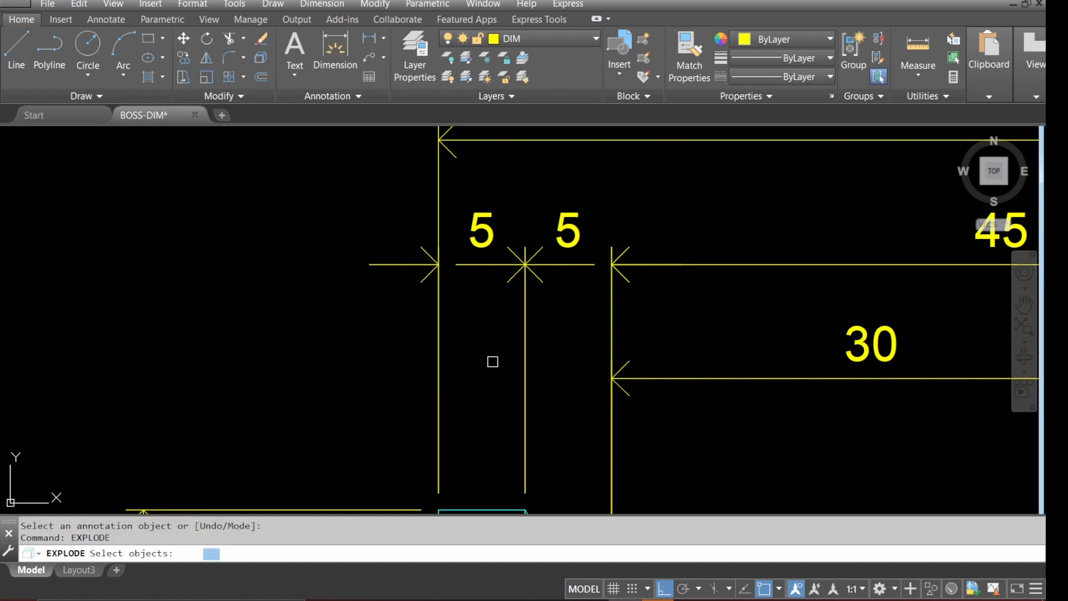
left_click(492, 242)
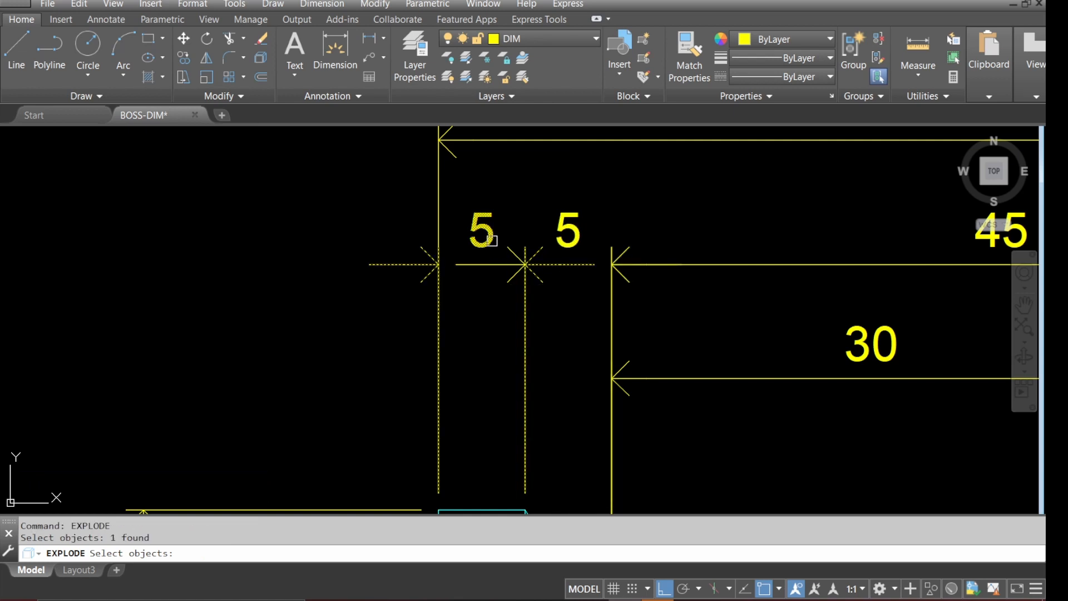
left_click(568, 232)
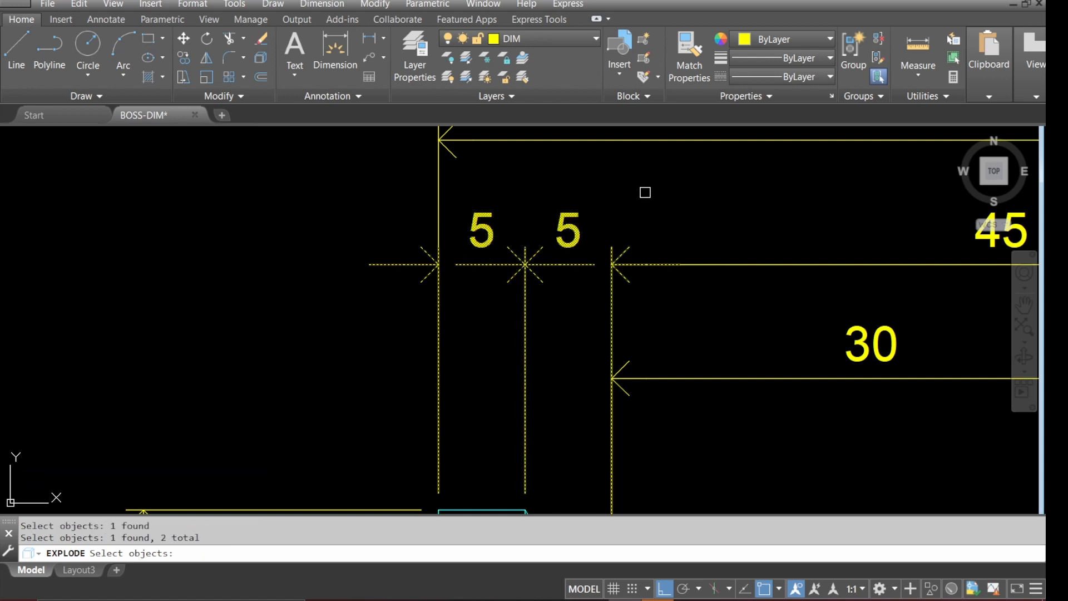
key("Return")
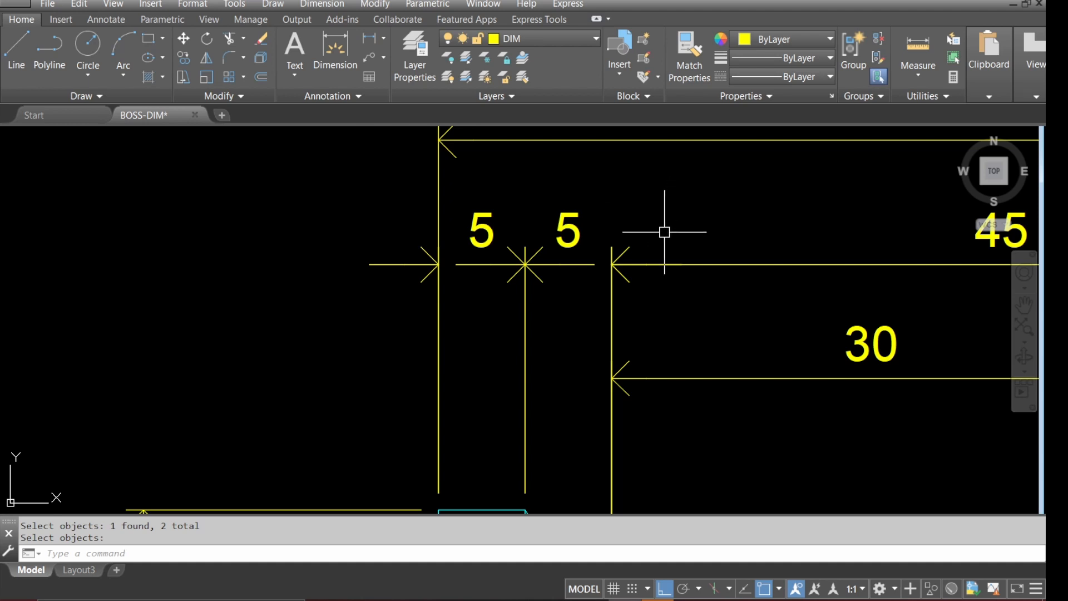
- Move the outer arrowhead and its tail line from the flange face's extension line to the intersection where the 45 dimension starts
type("MO")
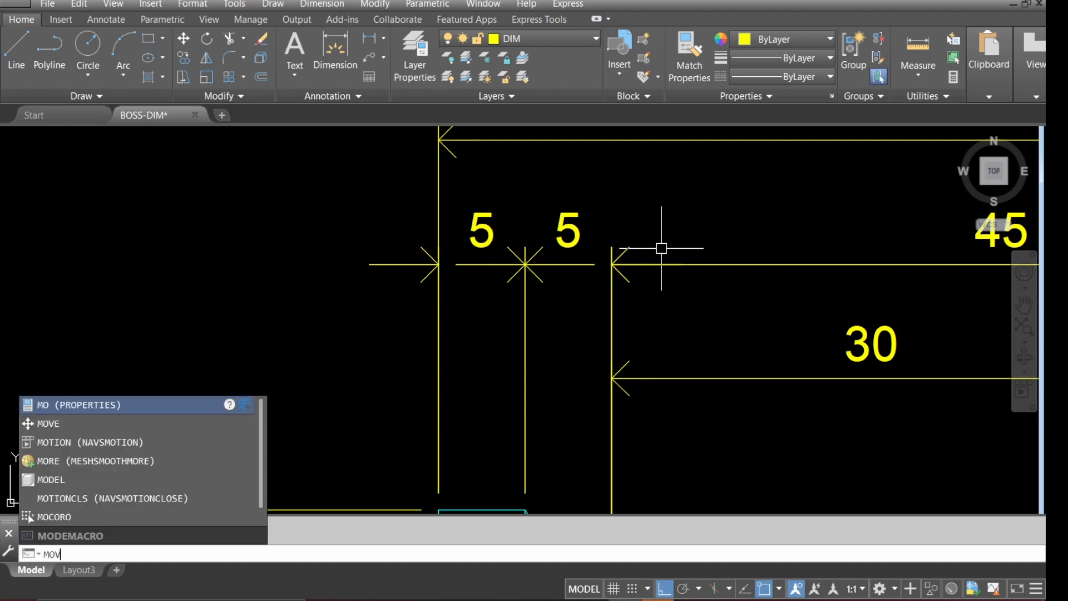
type("V")
key("Return")
left_click(329, 333)
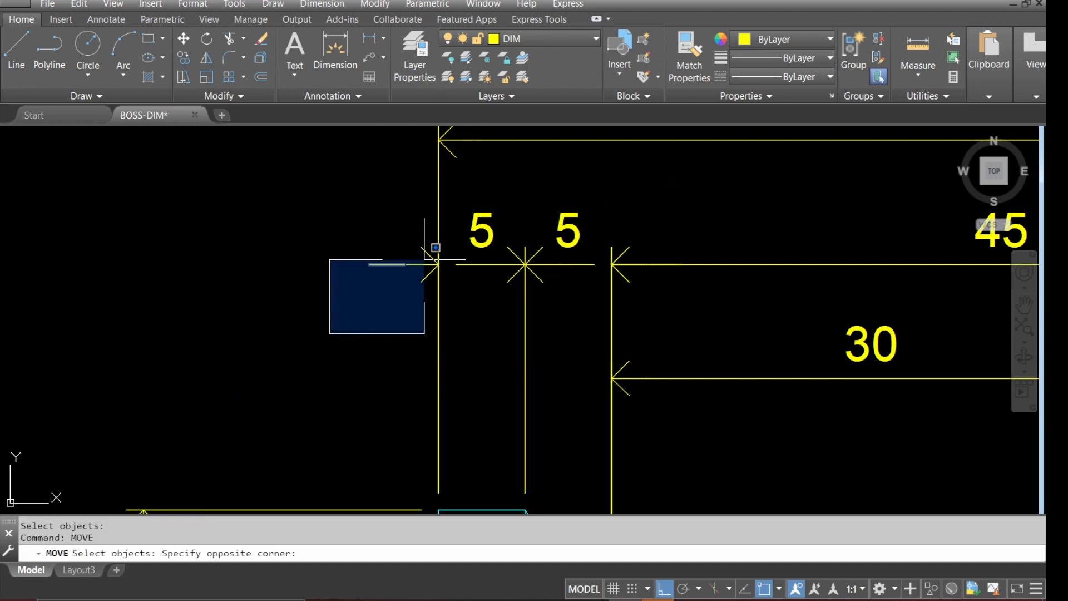
left_click(450, 237)
key("Return")
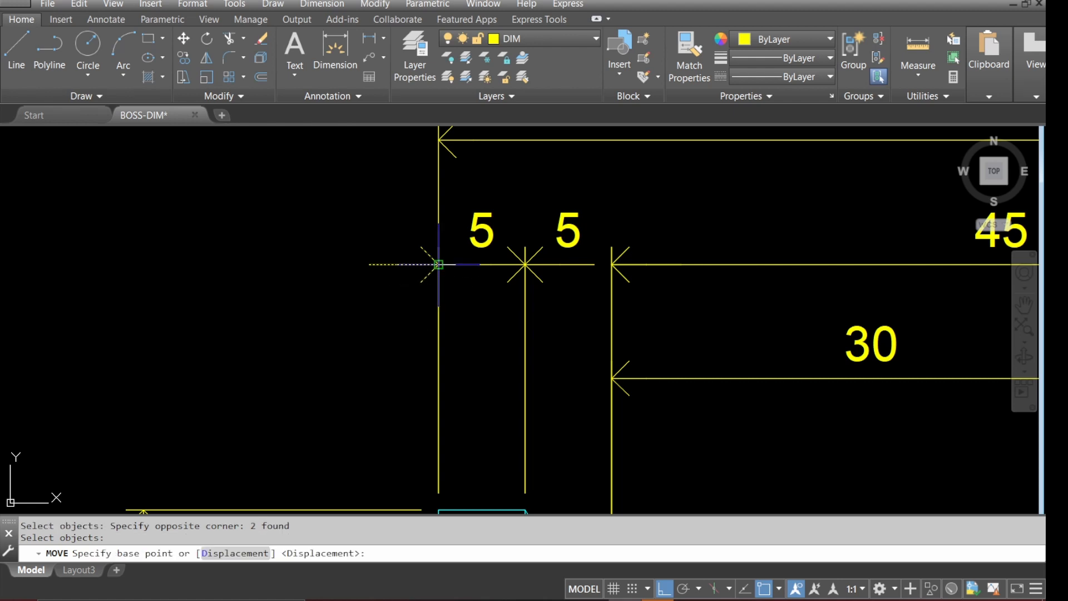
left_click(438, 264)
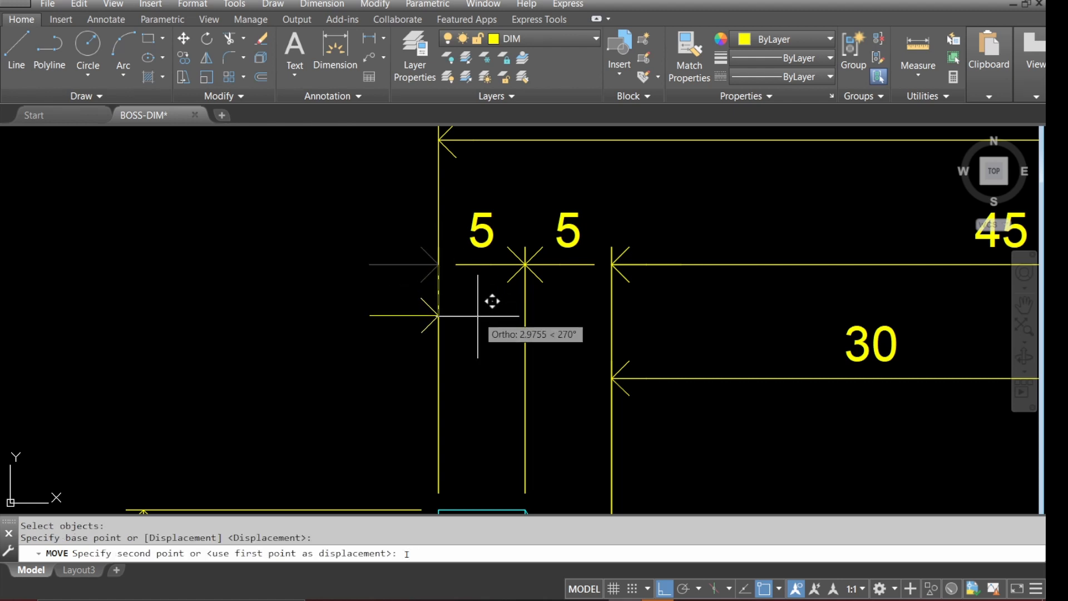
type("INT")
key("Return")
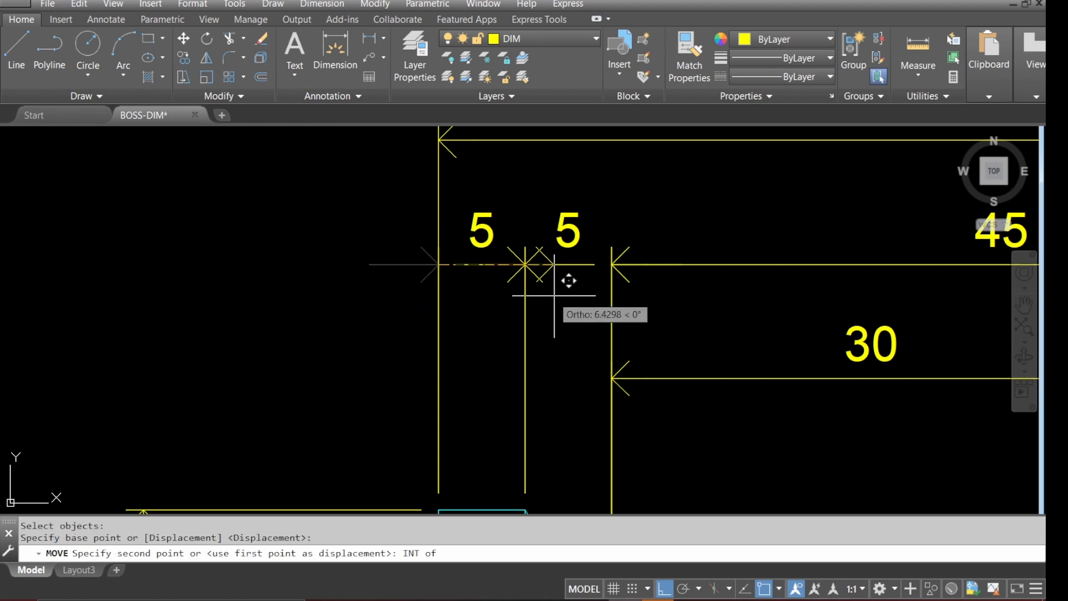
left_click(613, 266)
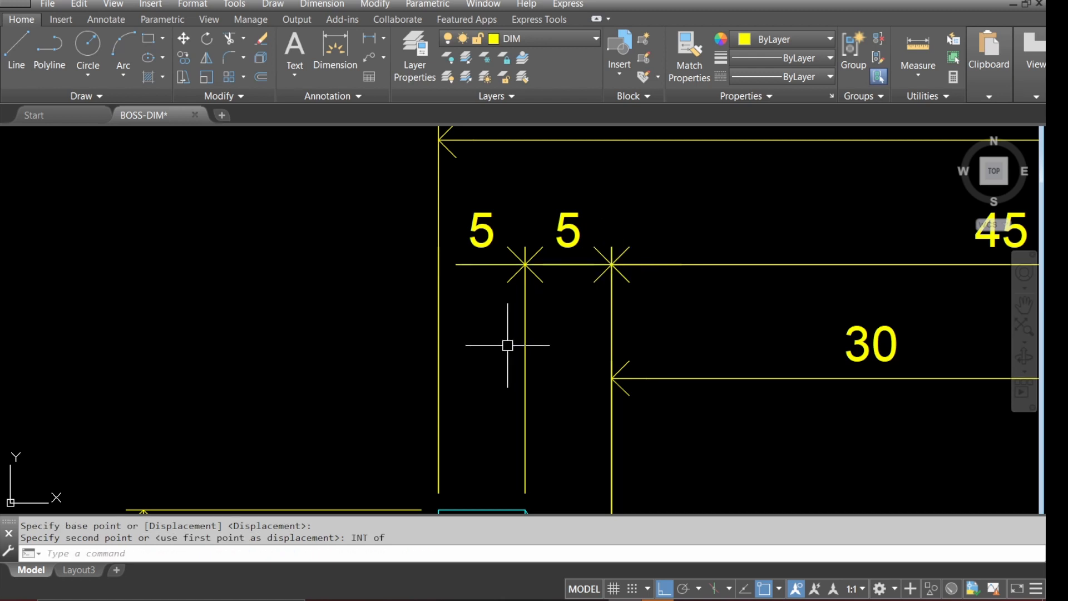
- Copy the arrowhead at the intersection between the two 5 dimensions to the flange face's extension line, keeping it on the same dimension line
type("CP")
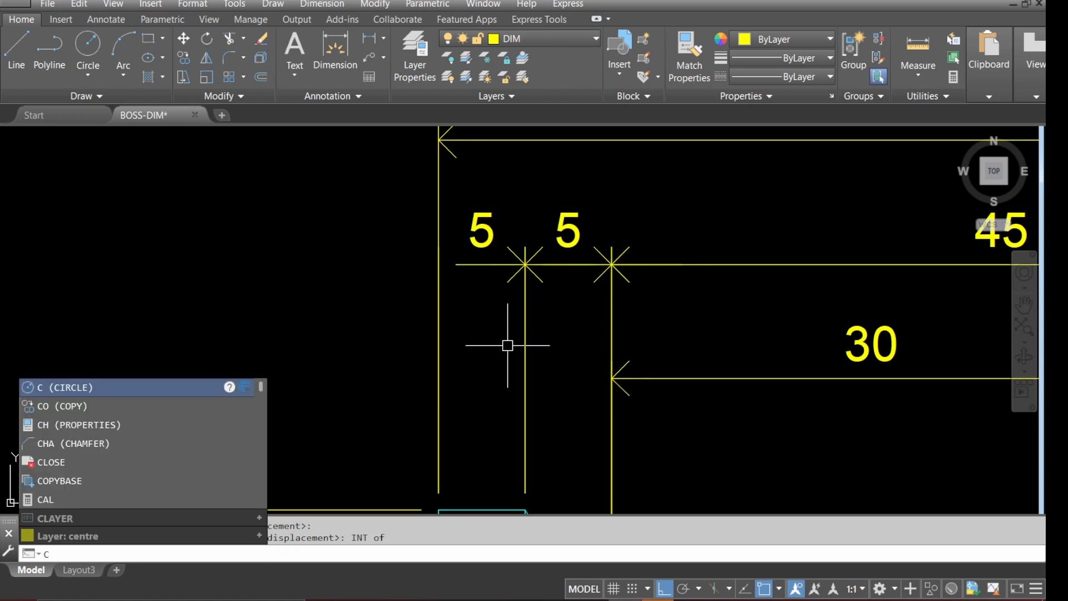
key("Return")
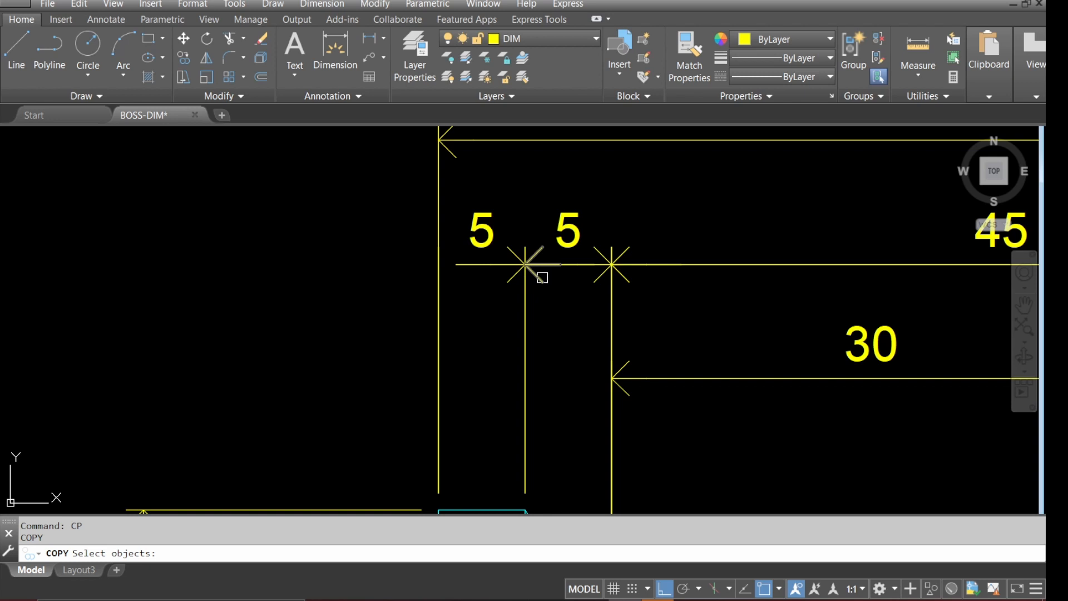
left_click(542, 277)
key("Return")
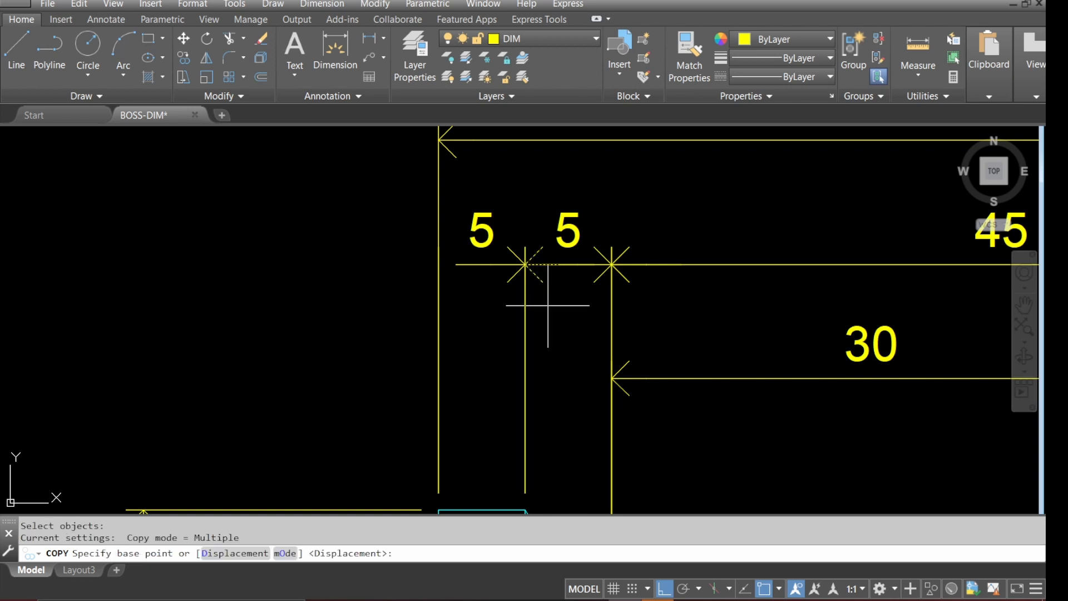
key("Return")
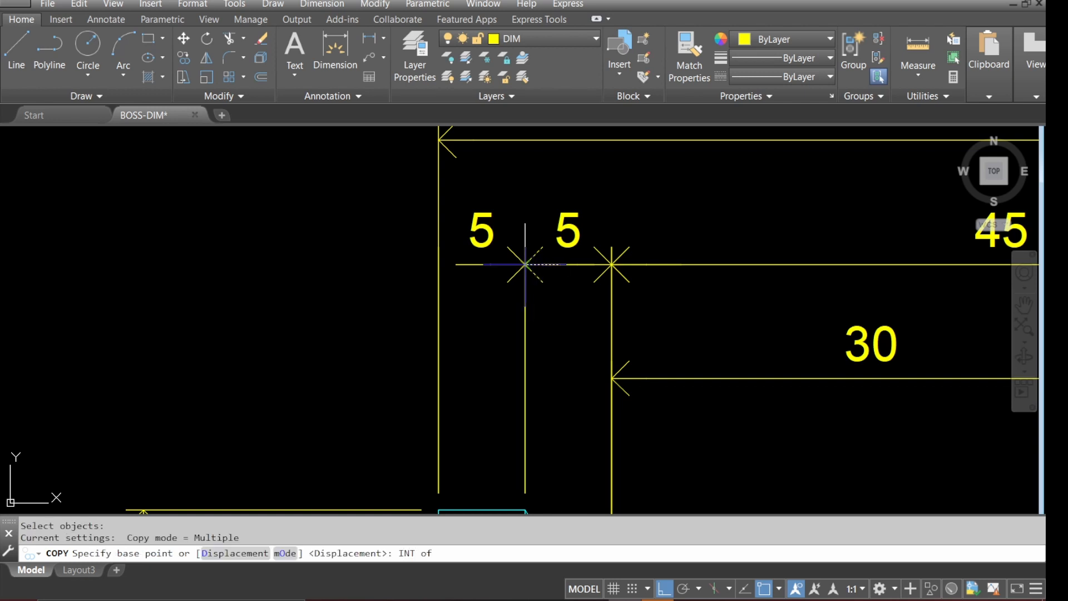
left_click(524, 264)
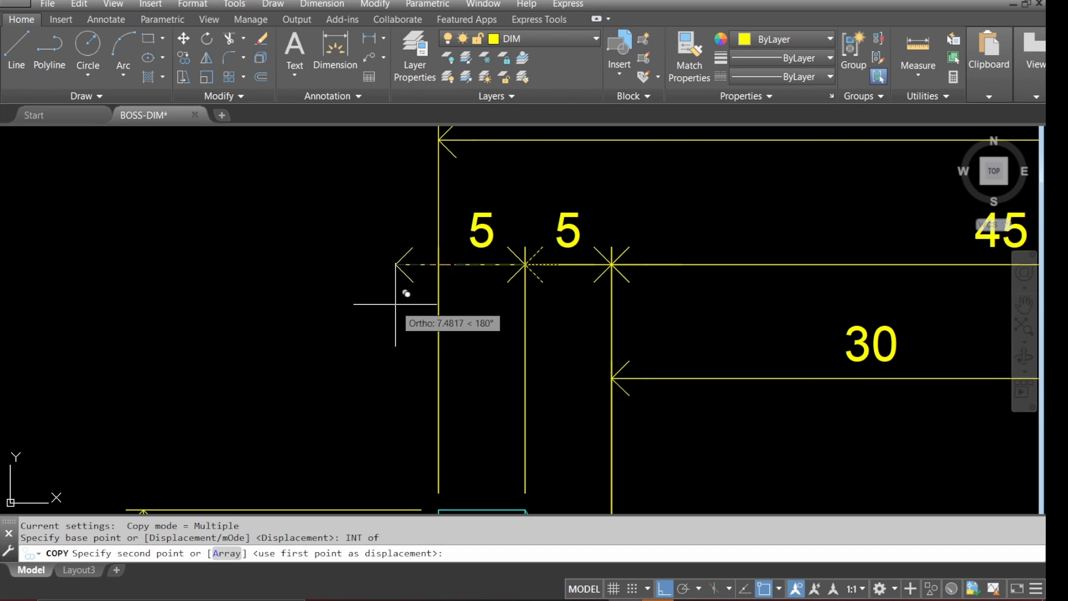
left_click(435, 289)
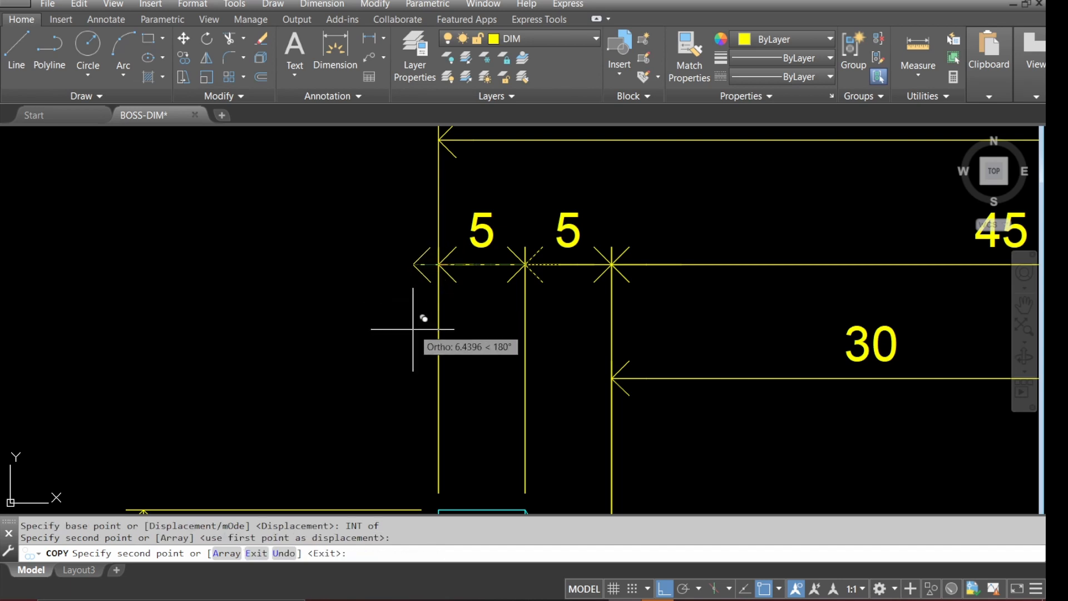
key("Escape")
- Make NOTES the current layer
scroll(401, 328, "down", 2)
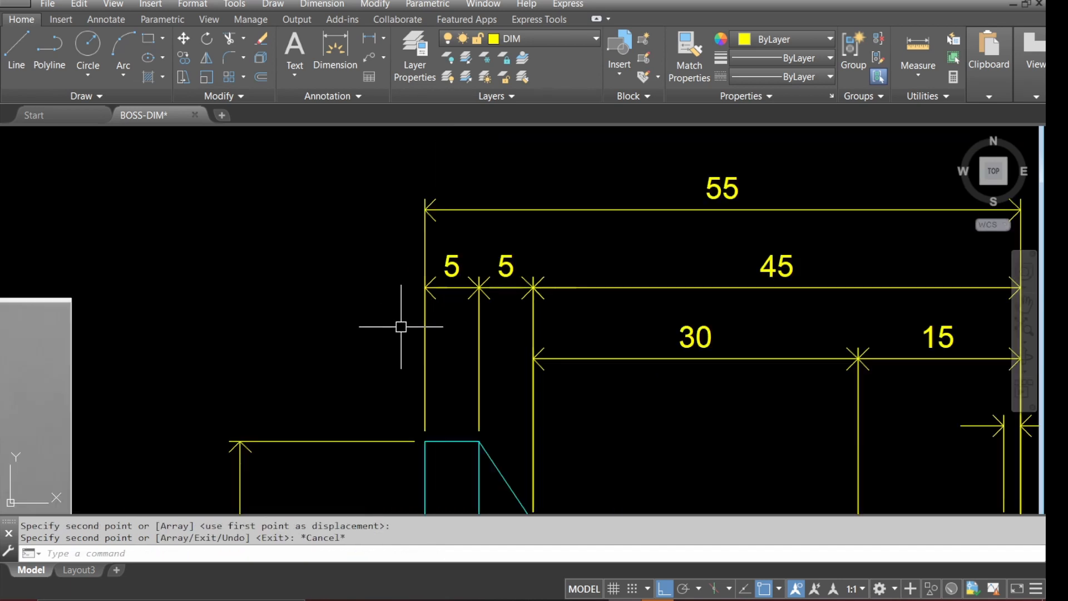
scroll(401, 328, "up", 2)
scroll(391, 280, "down", 2)
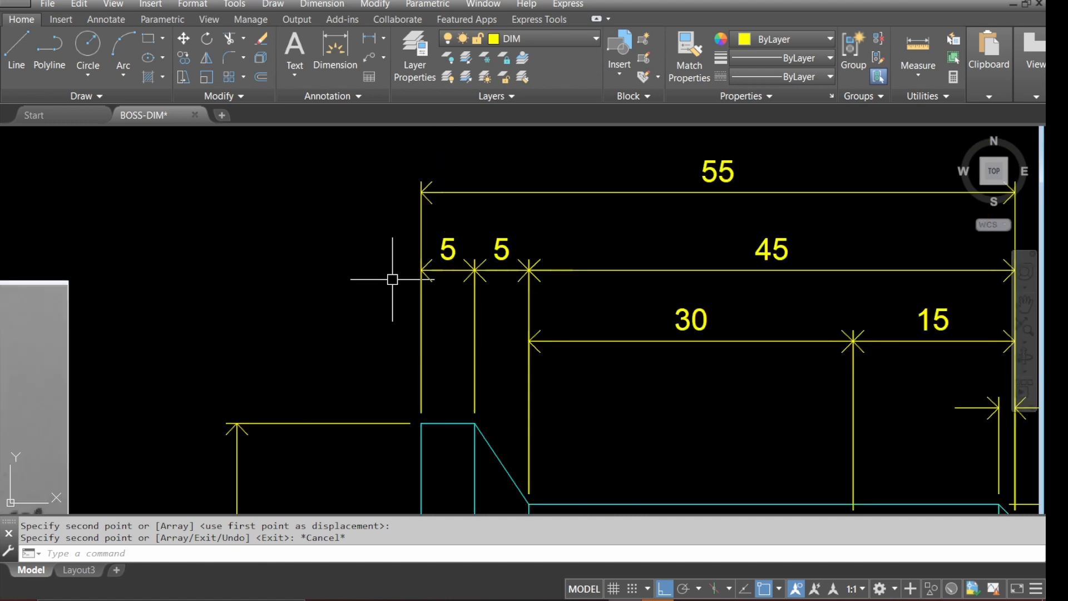
scroll(392, 279, "down", 5)
scroll(407, 295, "down", 2)
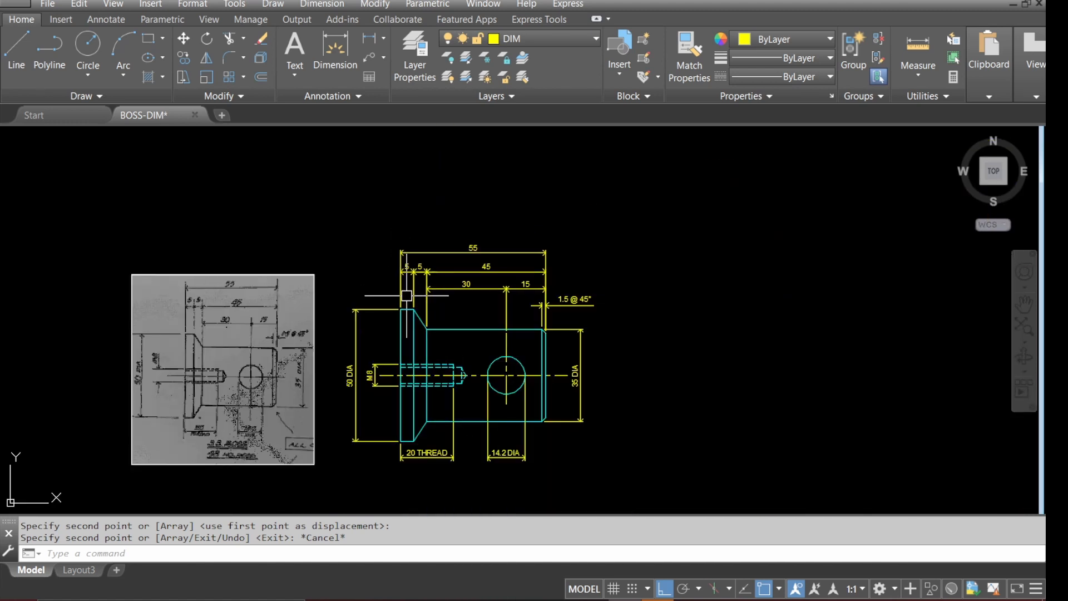
scroll(431, 471, "up", 2)
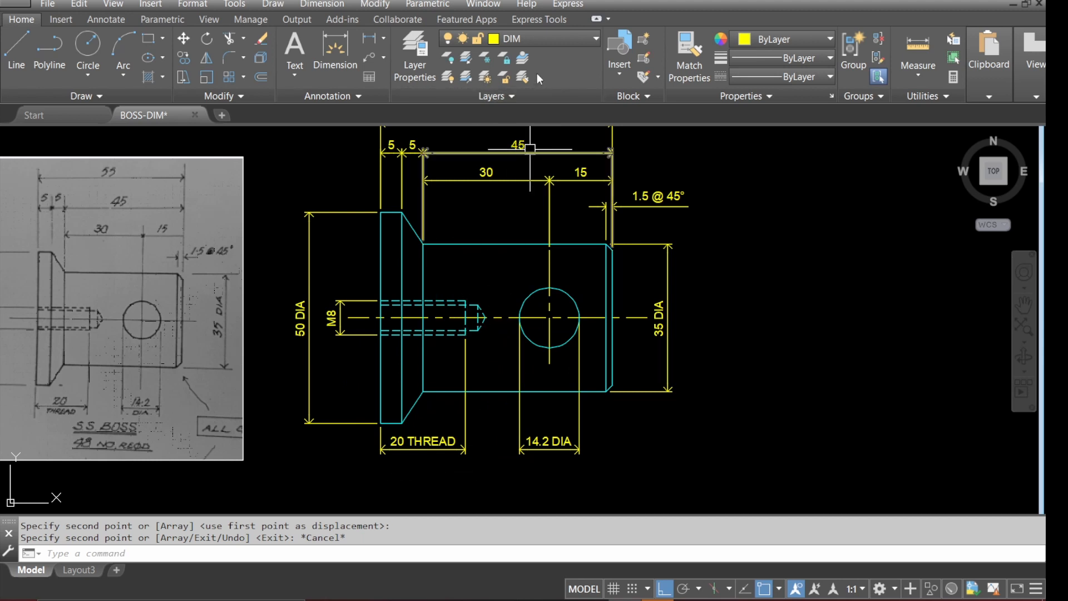
left_click(537, 41)
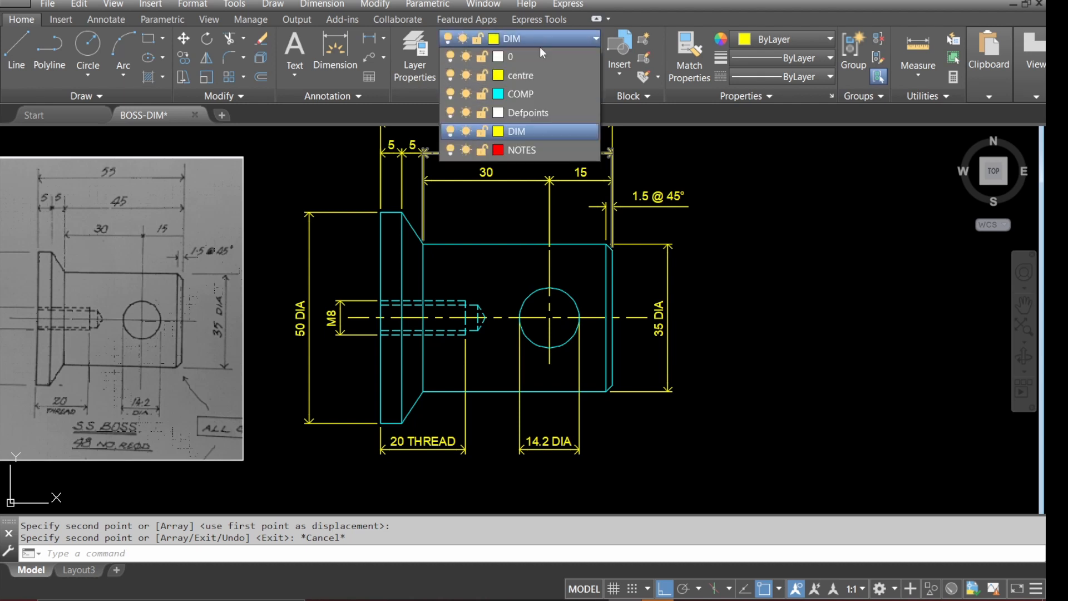
left_click(532, 151)
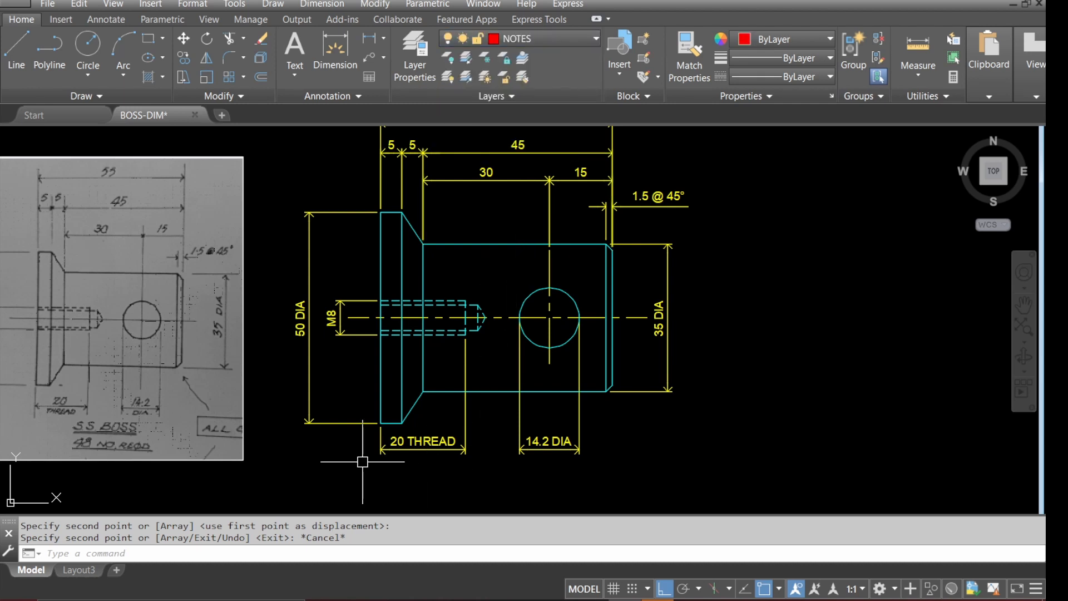
- Start a multiline text box below the 20 THREAD and 14.2 DIA dimensions, spanning about the length of the boss
type("MT")
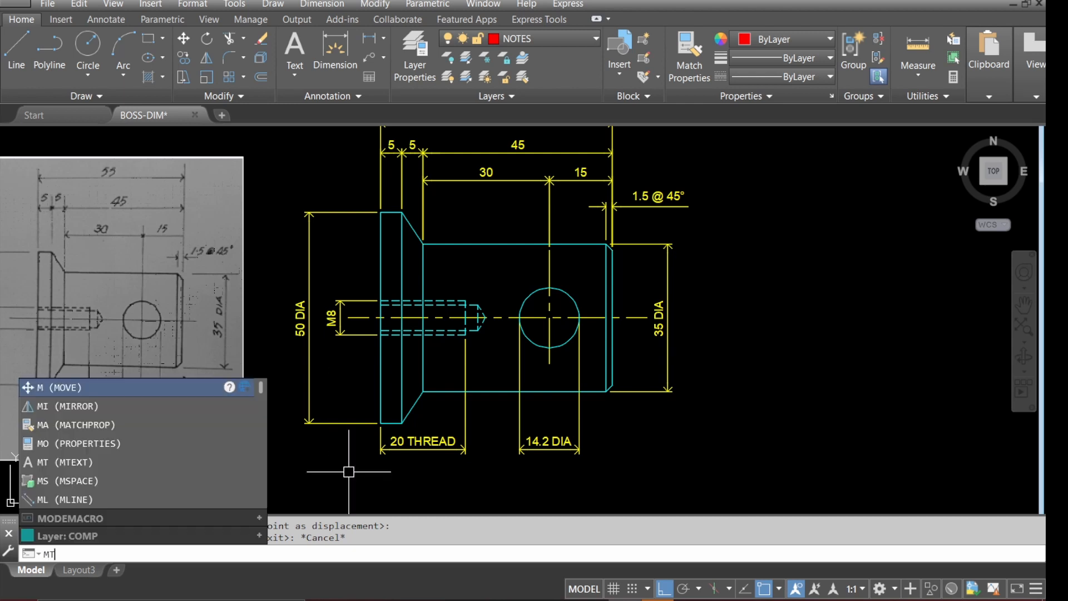
type("EXT")
key("Return")
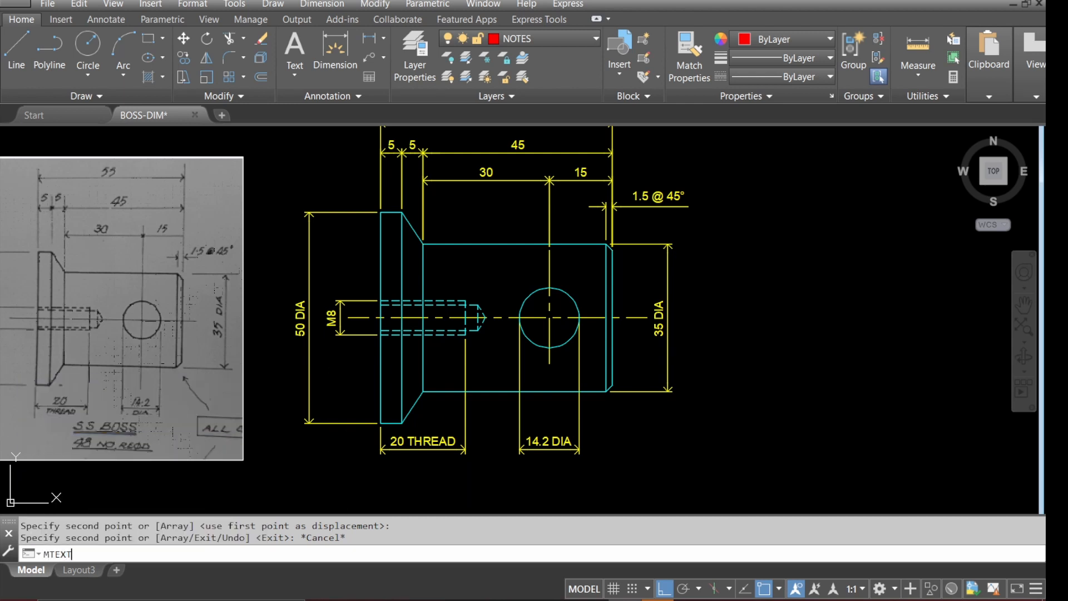
left_click(384, 473)
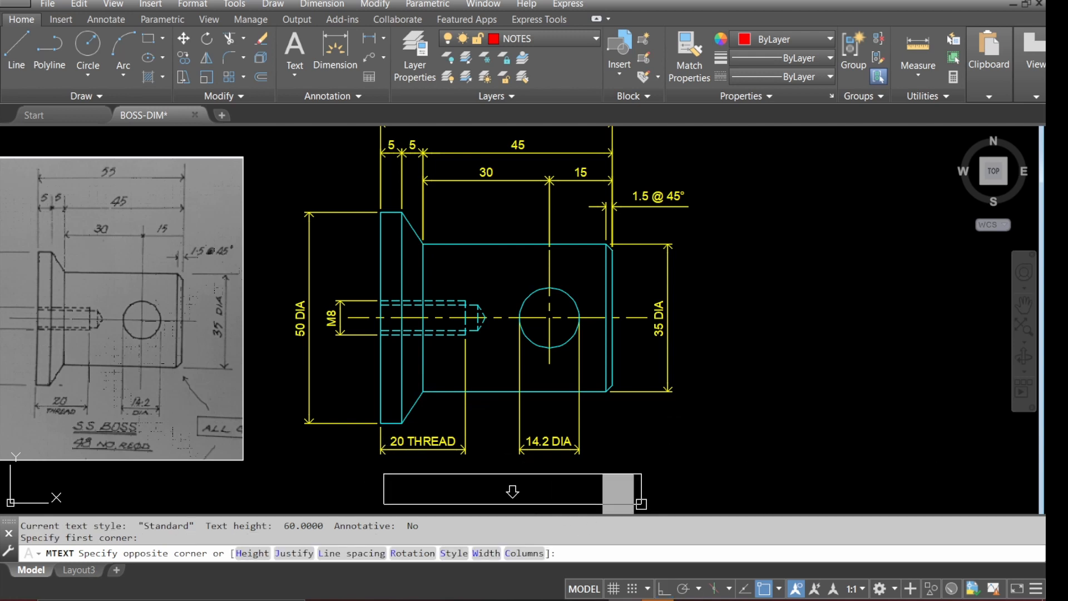
left_click(641, 503)
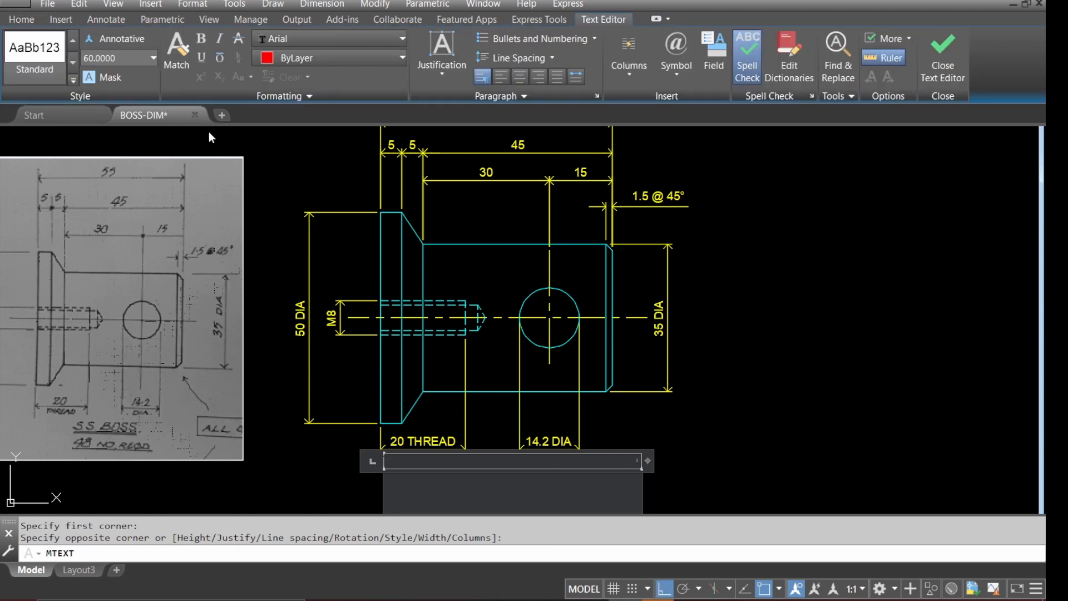
- Set the note's text height to 3 and turn on underline and italic formatting
left_click(114, 59)
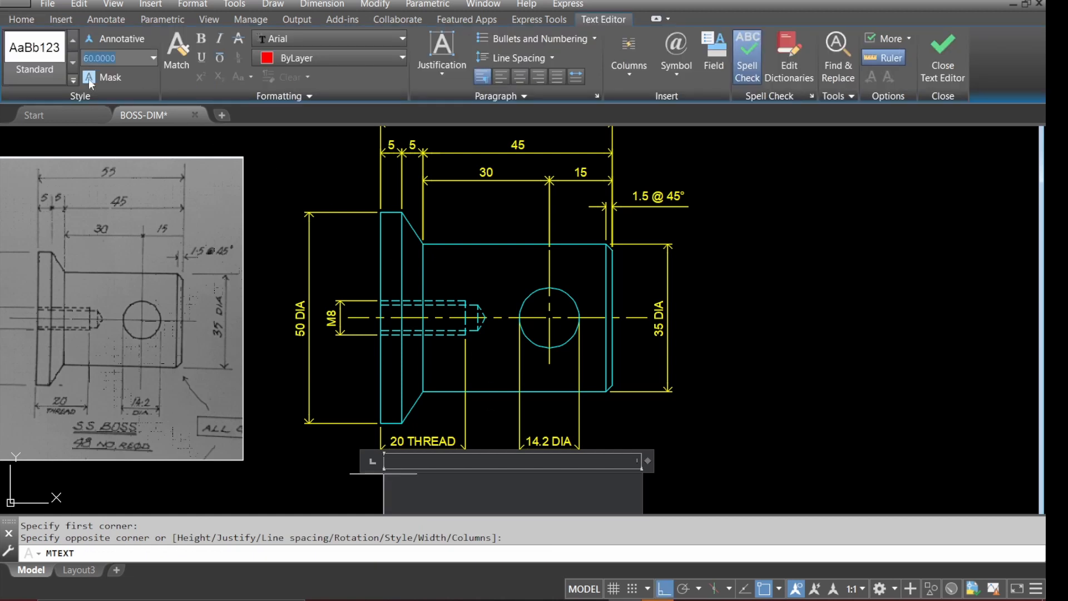
type("3")
key("Return")
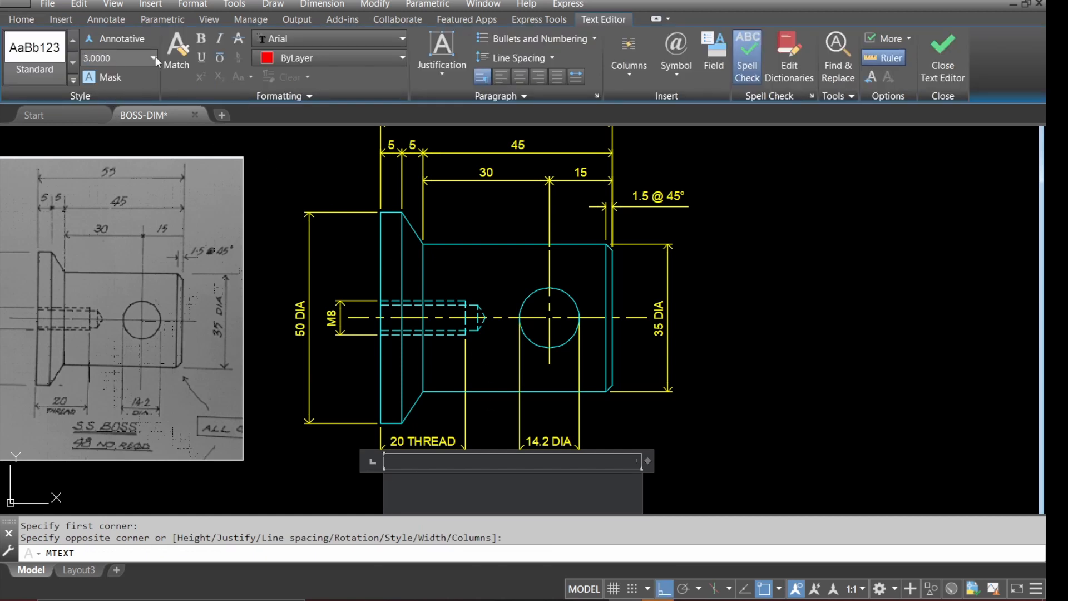
left_click(202, 58)
left_click(225, 38)
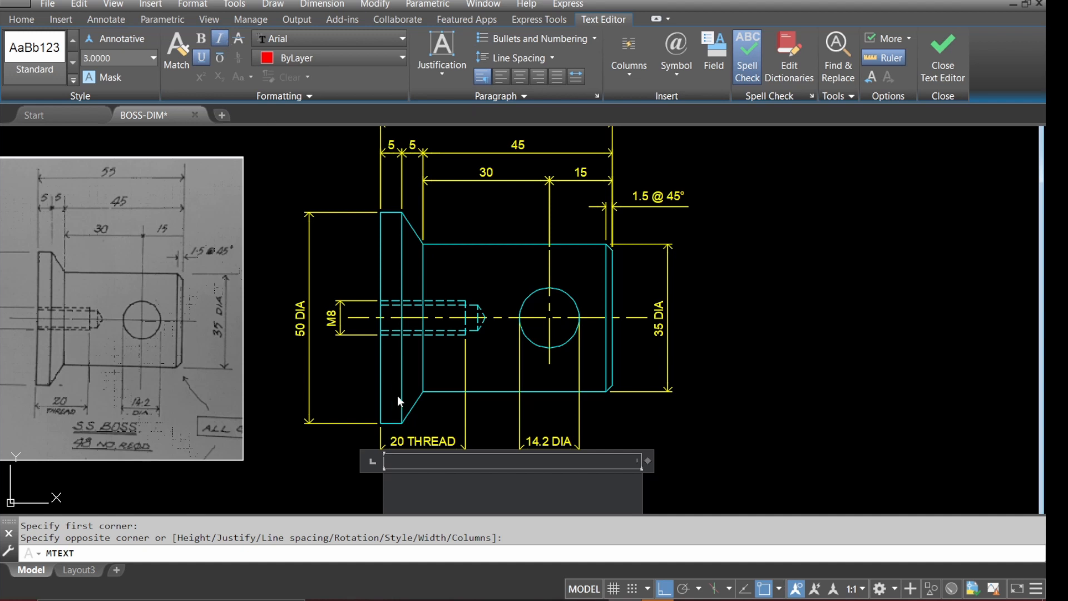
left_click(398, 464)
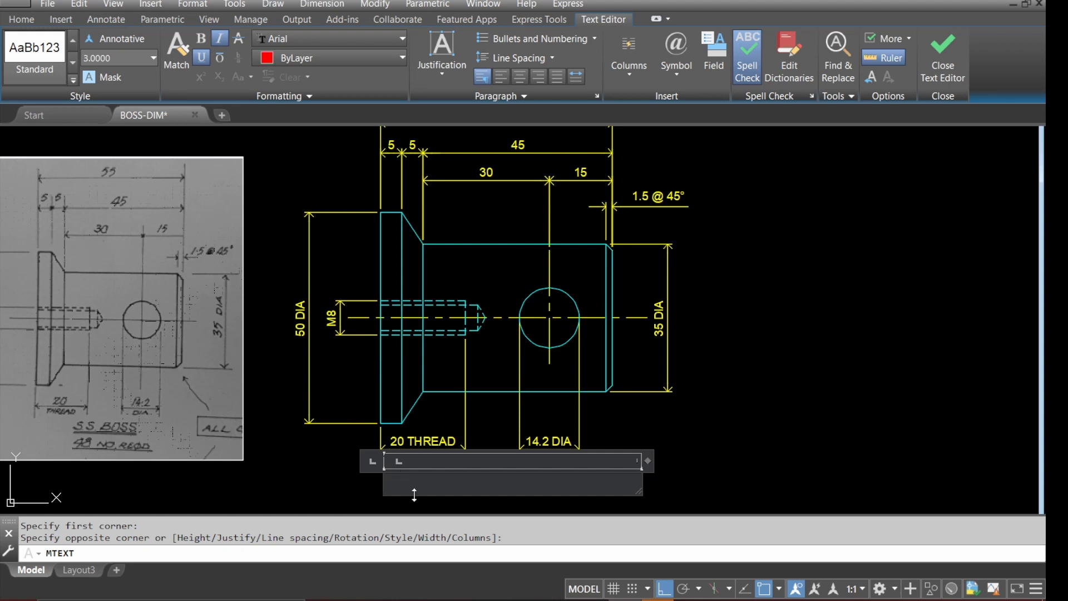
- Write the note as S.S BOSS with 48 No REQ'D on the second line, and finish text editing
type("S.S")
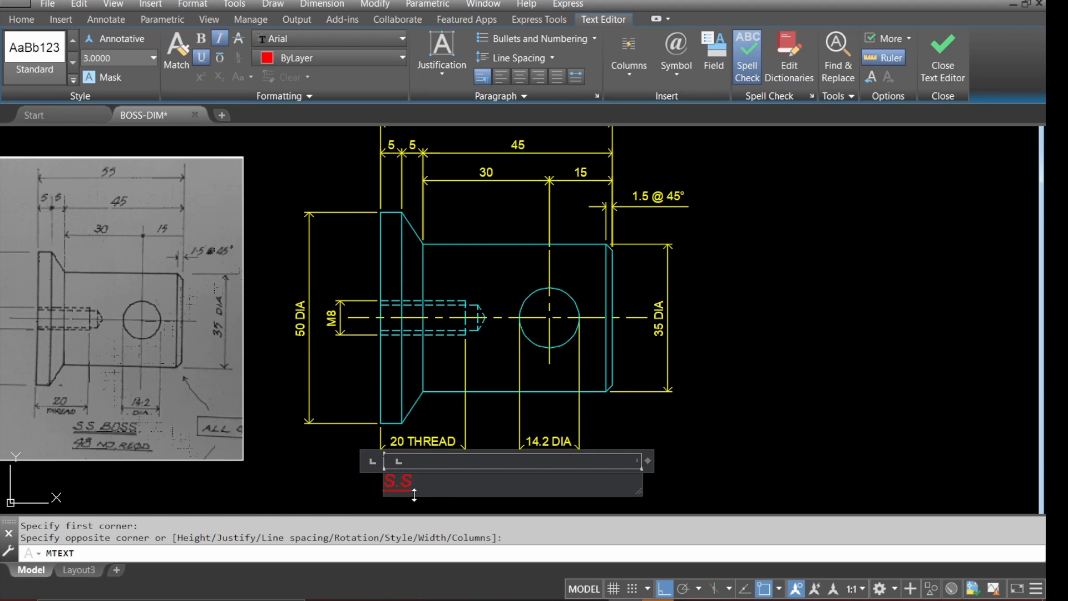
type(" BOSS")
key("Return")
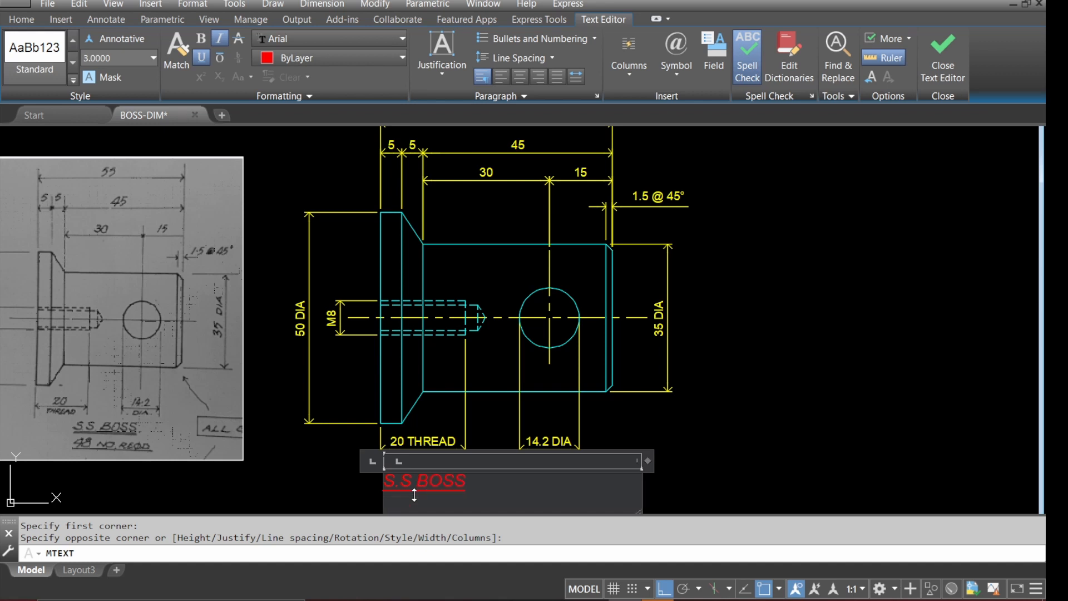
type("48 No REQ")
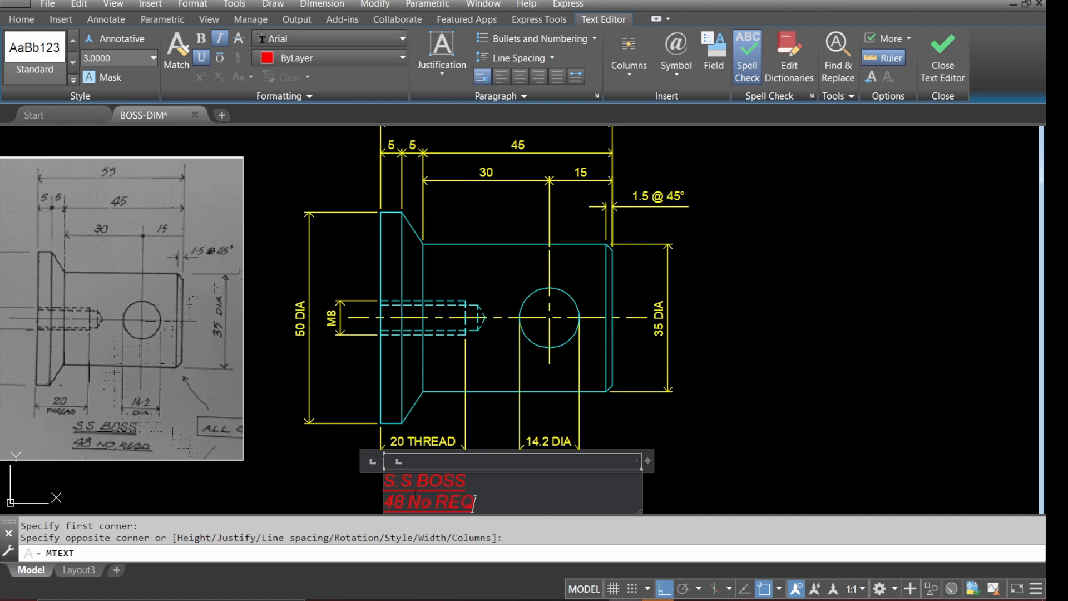
type("'D")
left_click(952, 55)
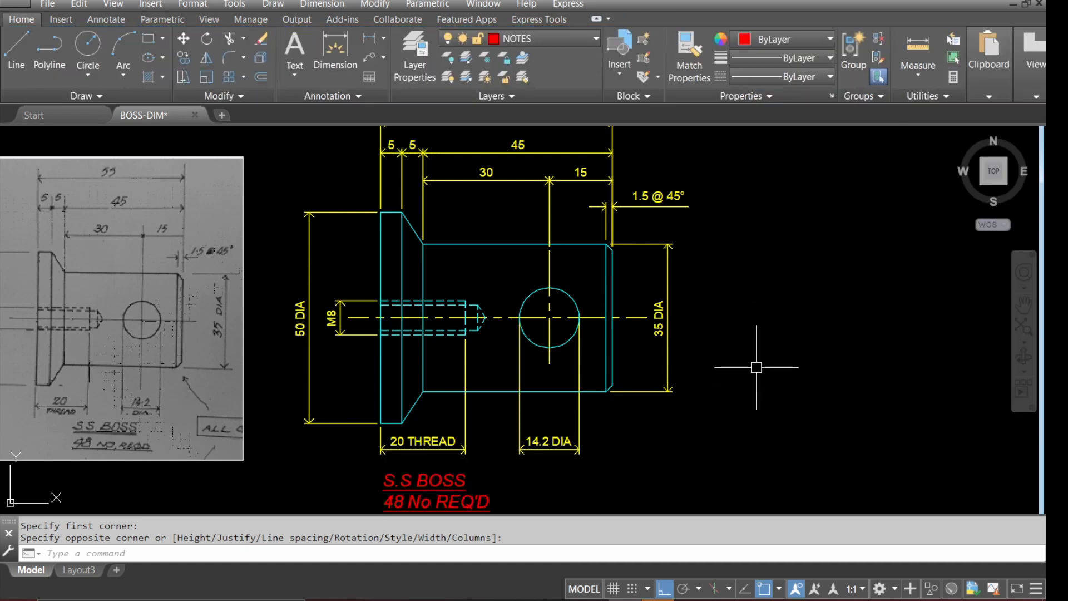
- Move the S.S BOSS note horizontally toward the shank end so it sits roughly centred beneath the boss
type("MOVE")
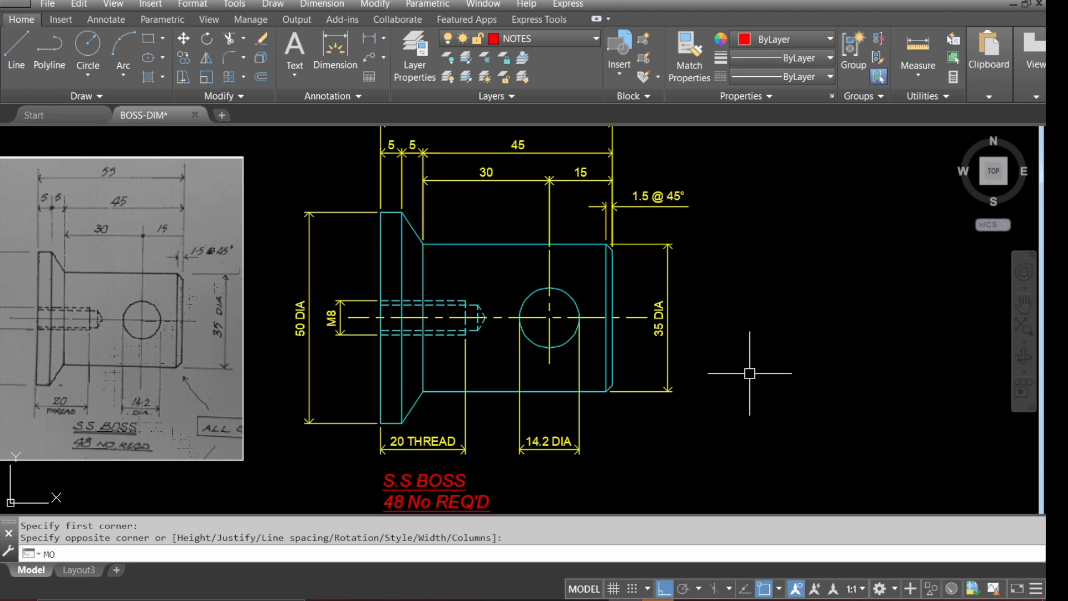
key("Return")
left_click(473, 476)
key("Return")
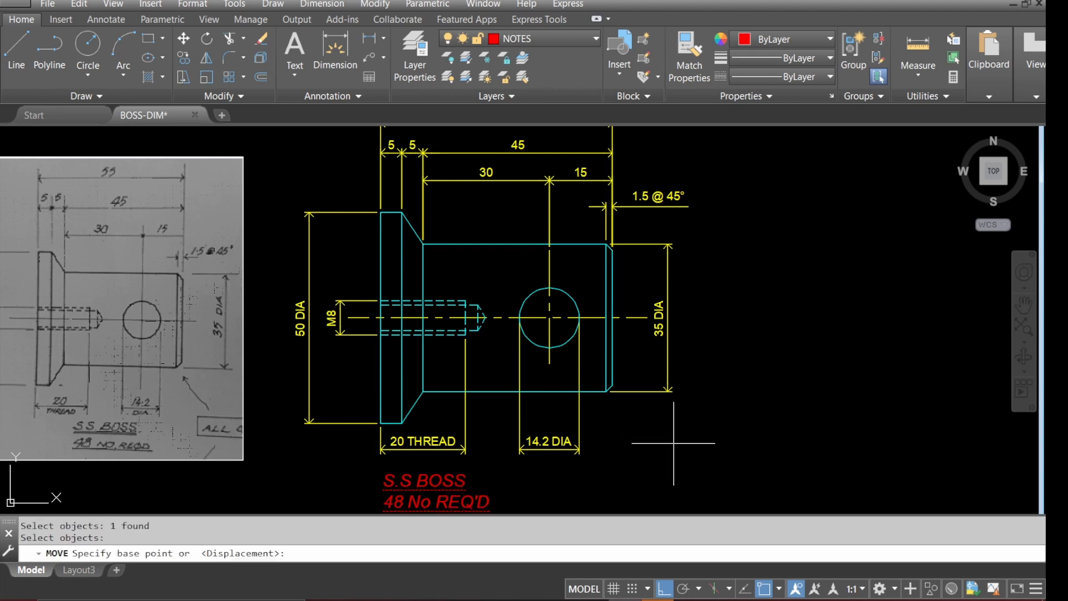
left_click(748, 413)
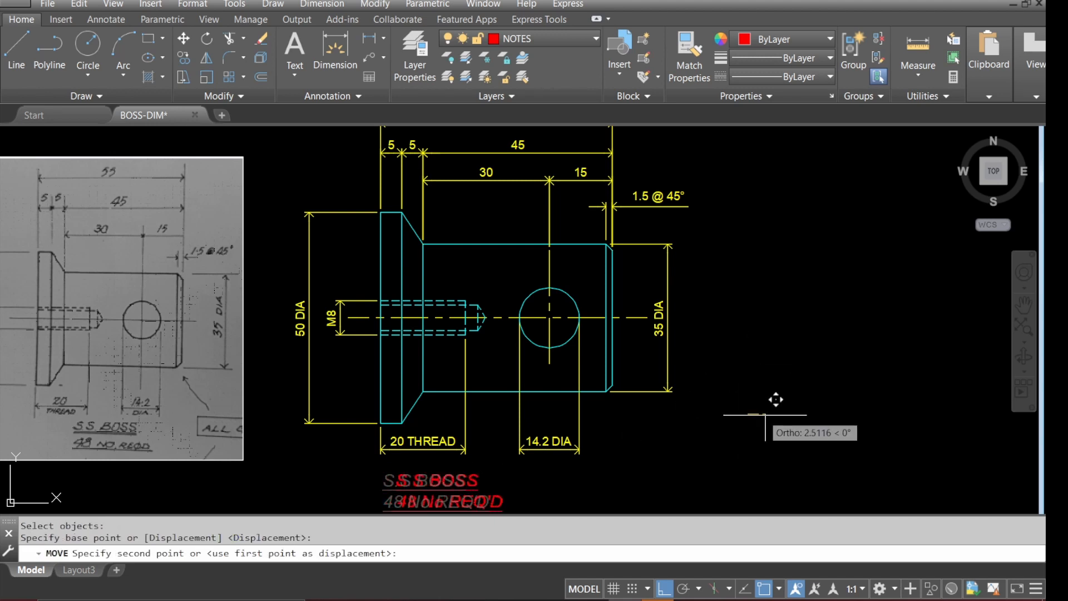
left_click(820, 413)
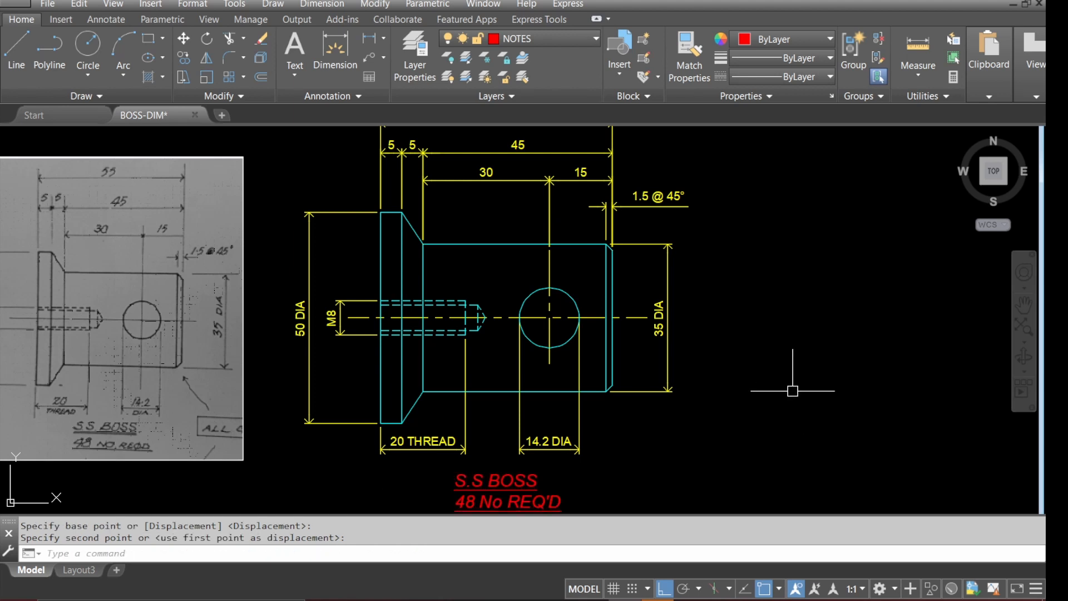